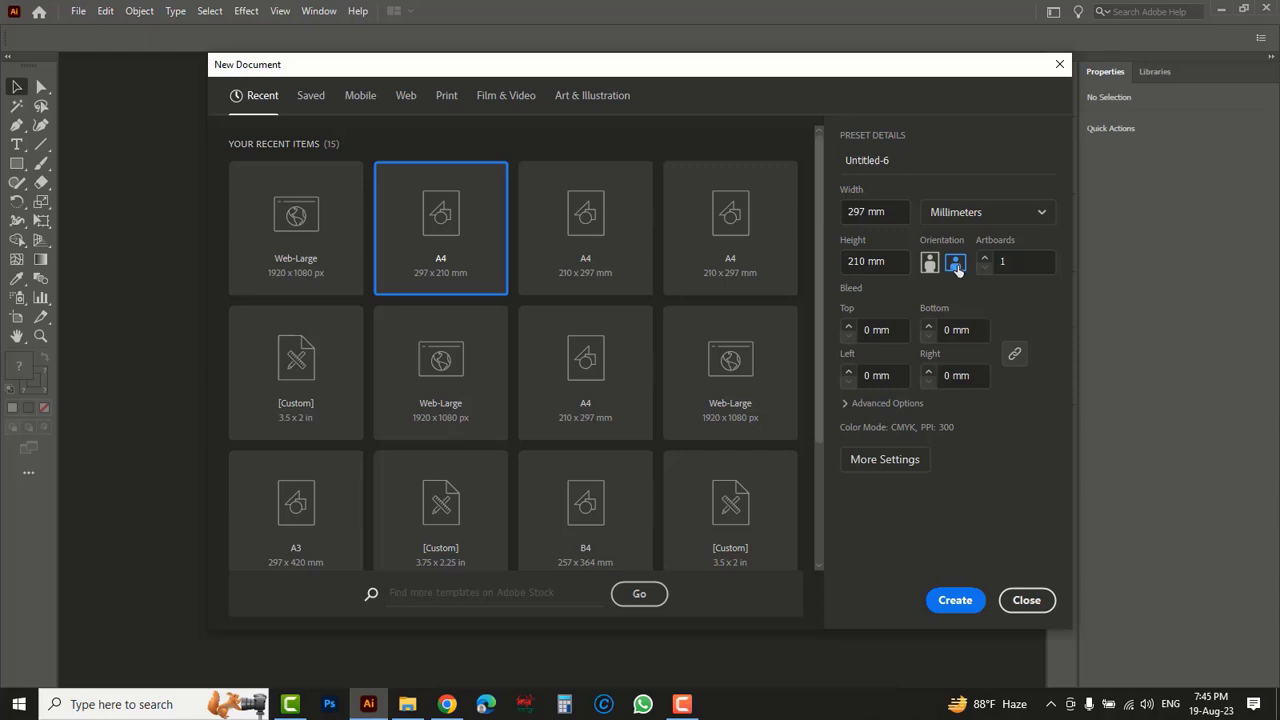
- Create a new A4 portrait document, 210 x 297 mm, with CMYK color and 300 ppi raster effects
click(930, 263)
click(846, 404)
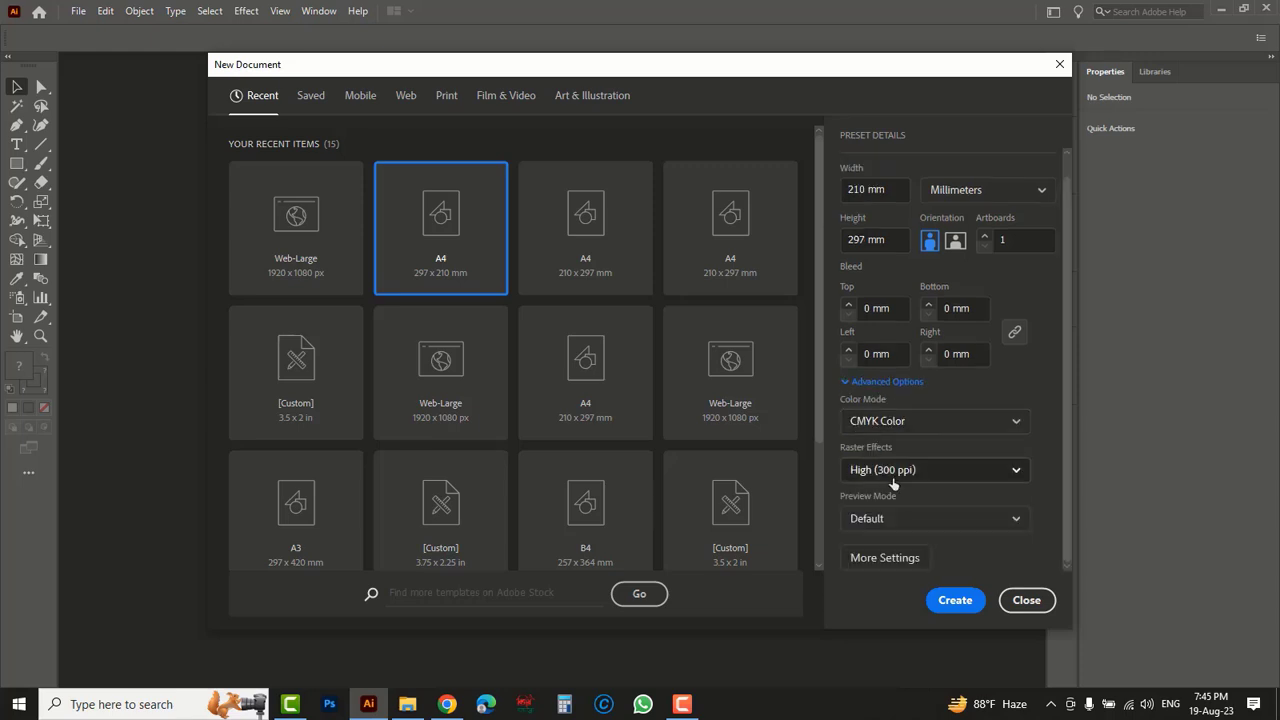
click(952, 604)
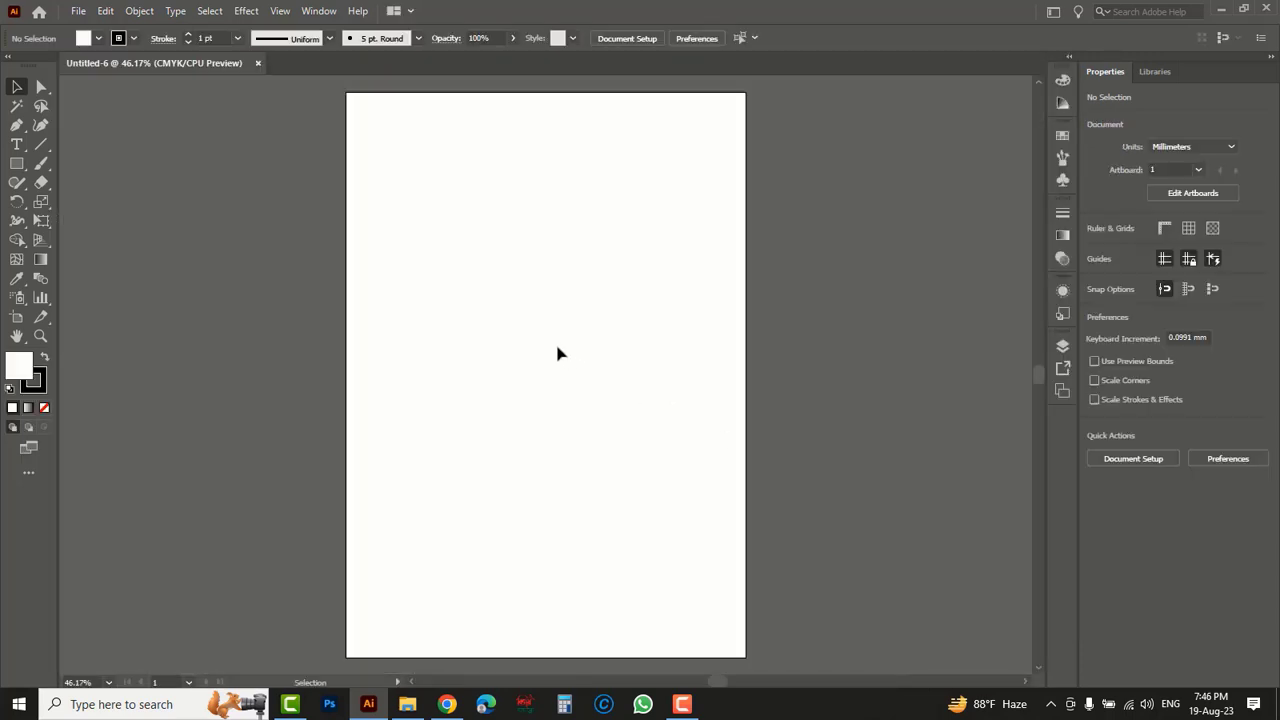
- Create a rectangle exactly 210 mm wide and 297 mm high with the Rectangle tool
click(18, 164)
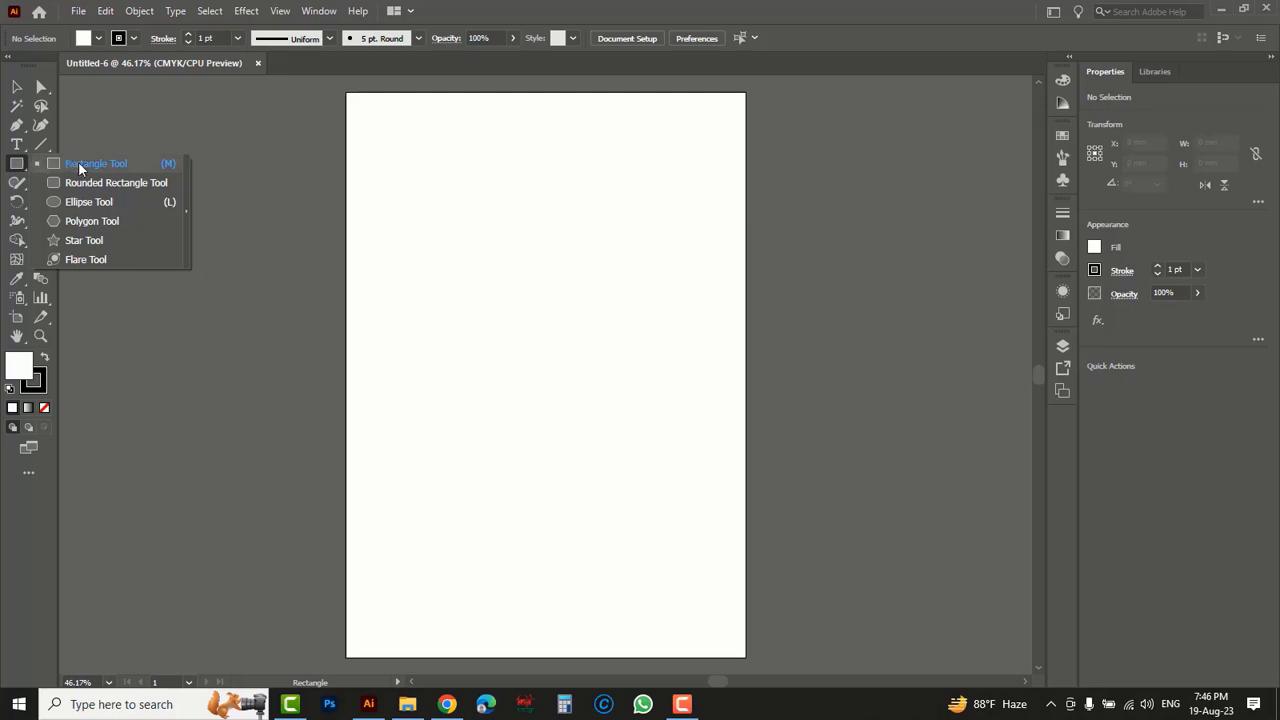
click(87, 170)
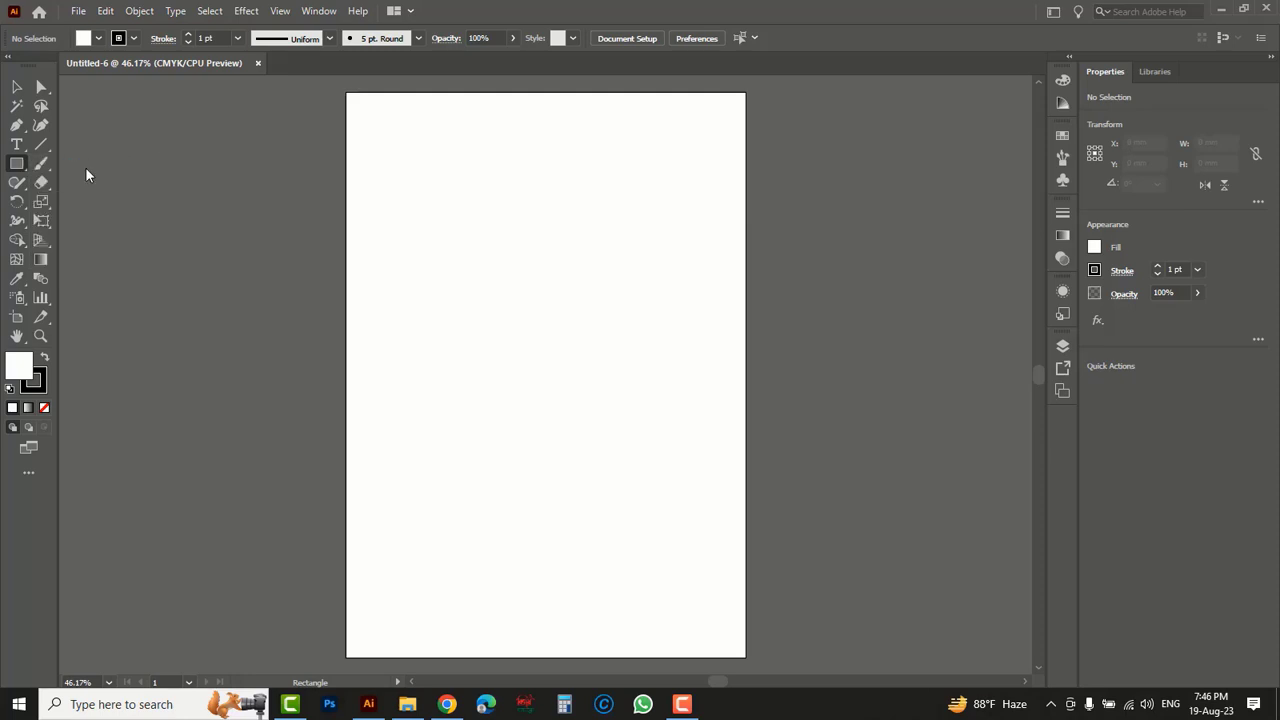
click(478, 342)
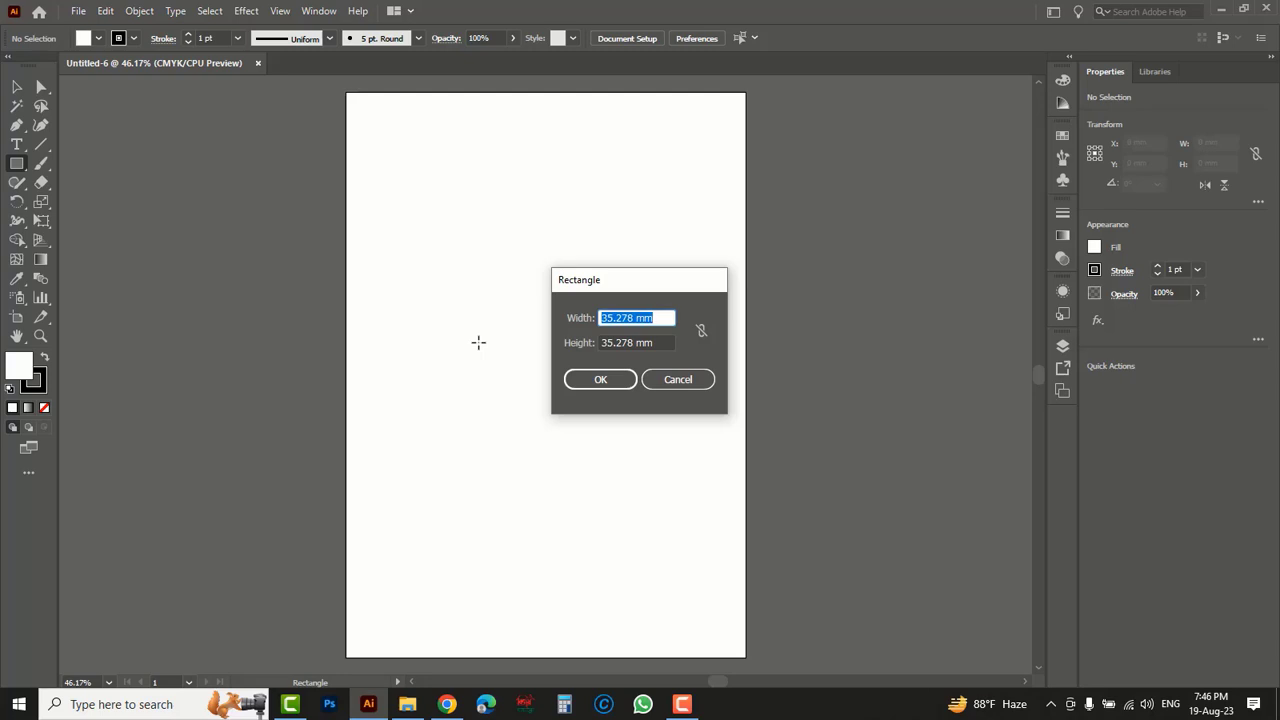
text(210)
key(Tab)
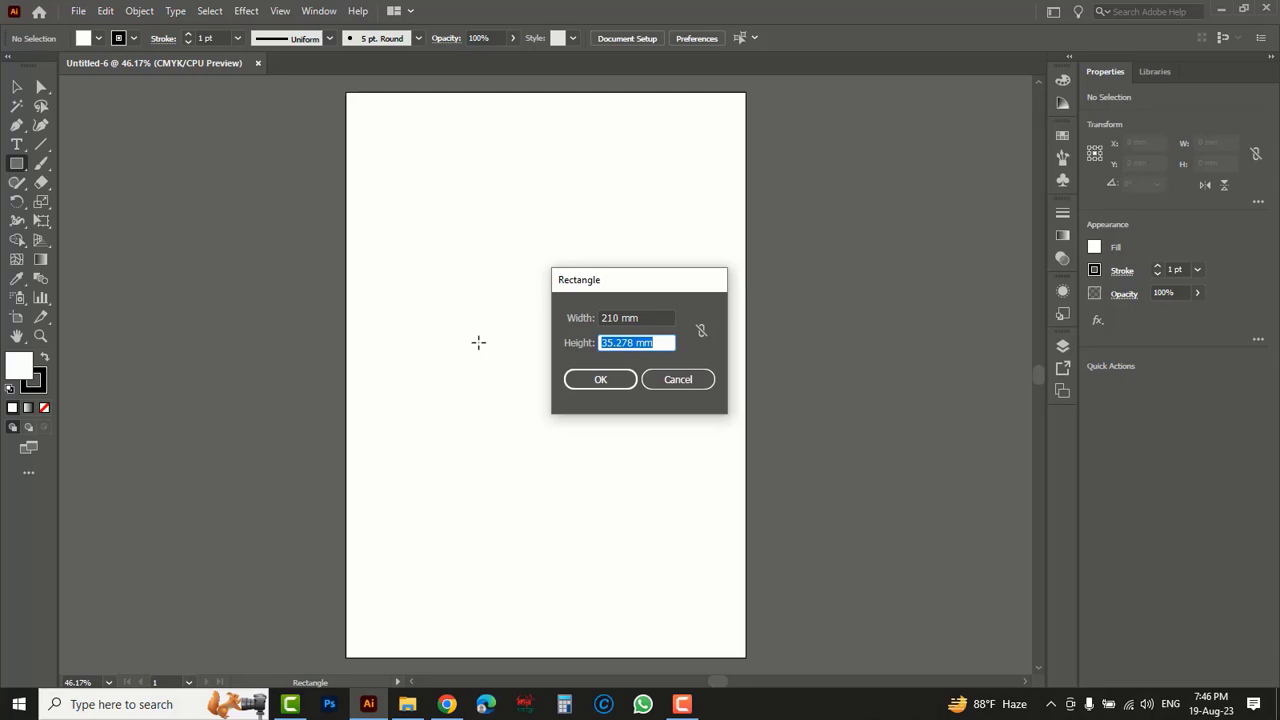
text(297)
click(584, 386)
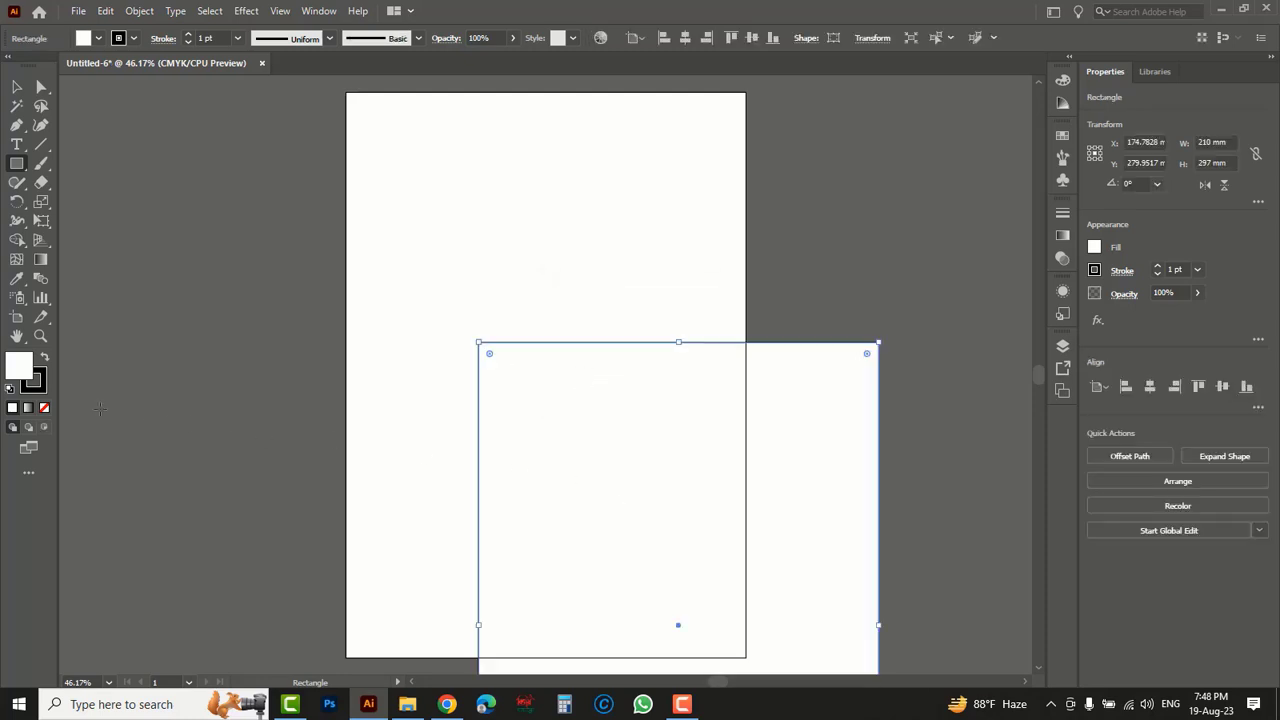
- Remove the rectangle's fill and align it to the left and top edges of the artboard
click(44, 408)
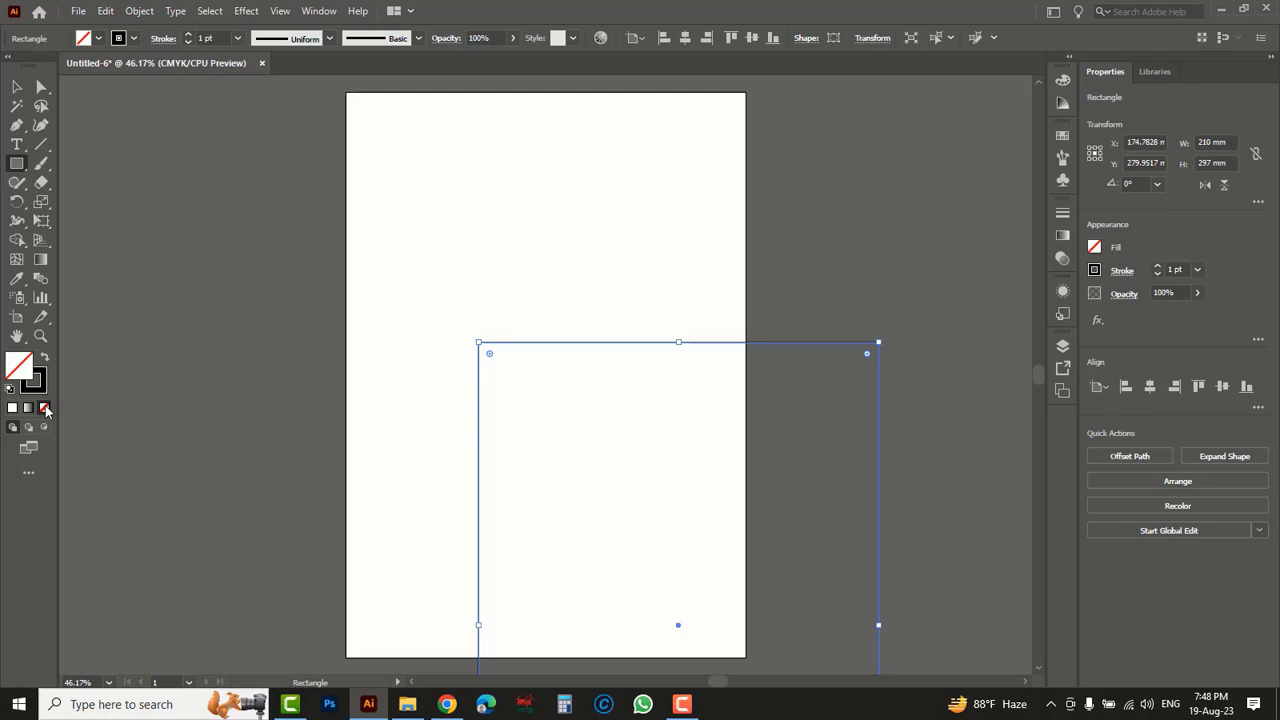
click(663, 38)
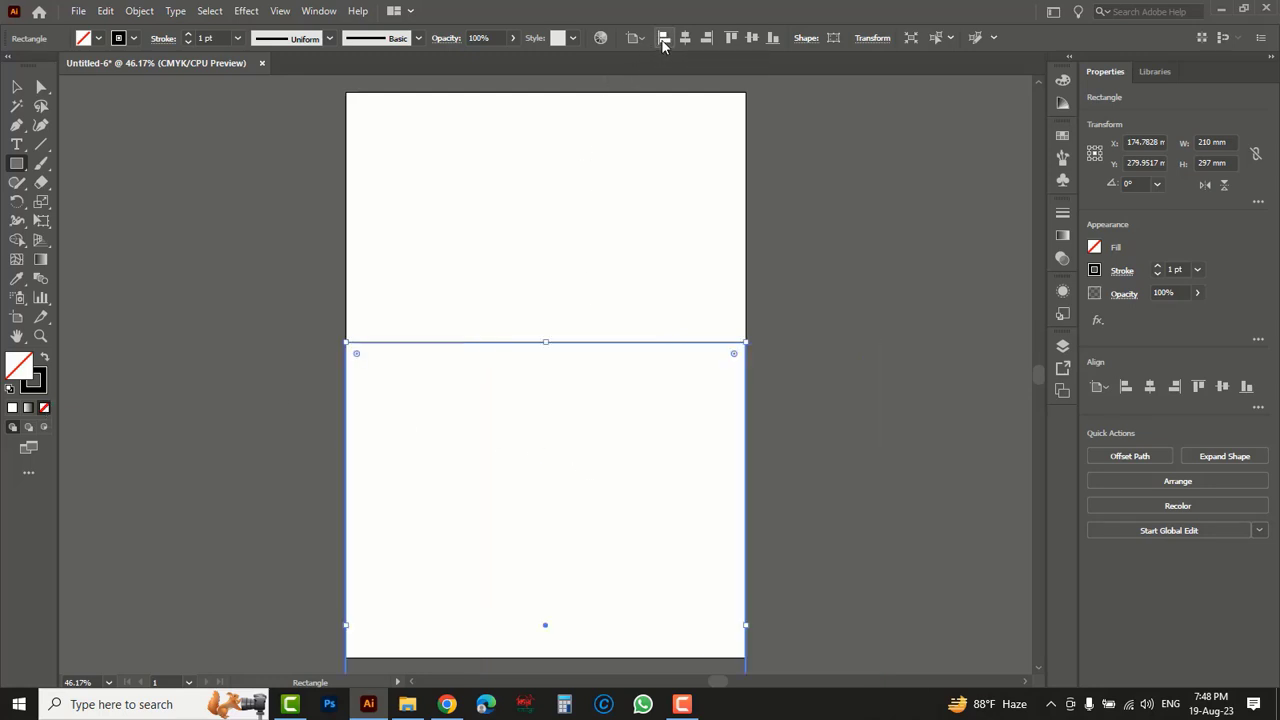
click(731, 38)
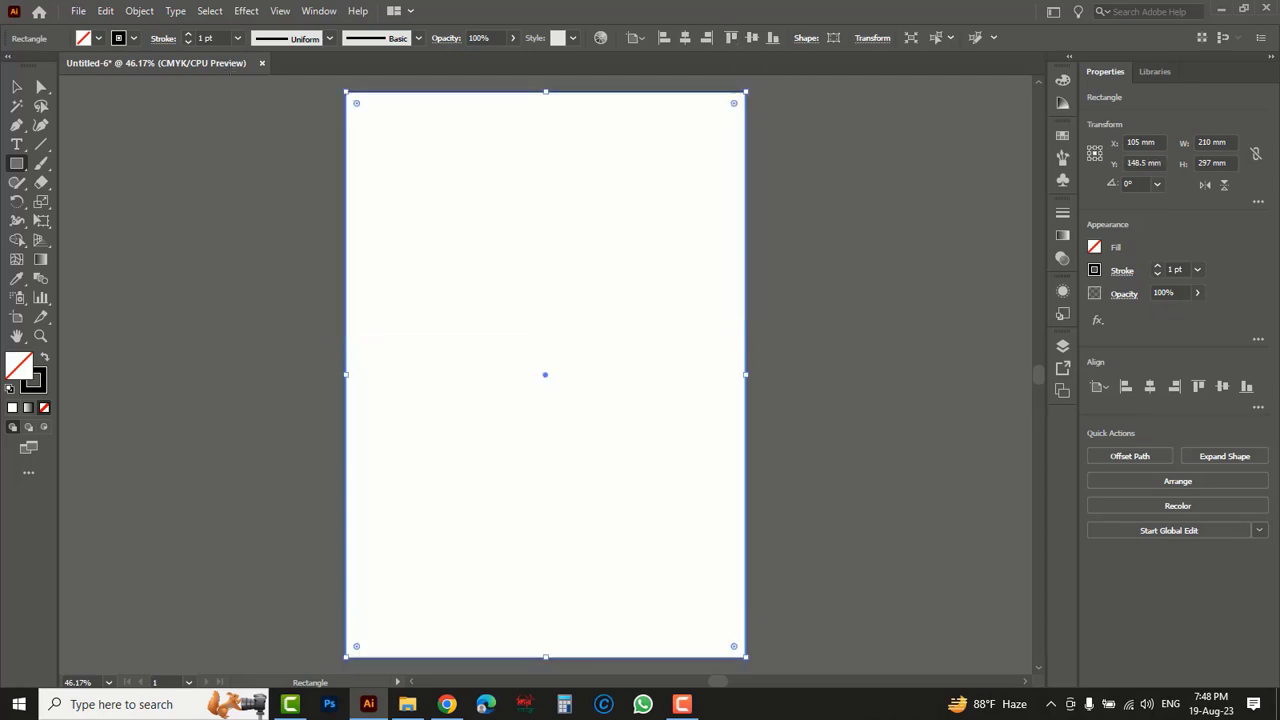
- Offset the page-sized rectangle's path by -10 mm with miter joins to make an inner margin frame
click(139, 11)
mouse_move(243, 391)
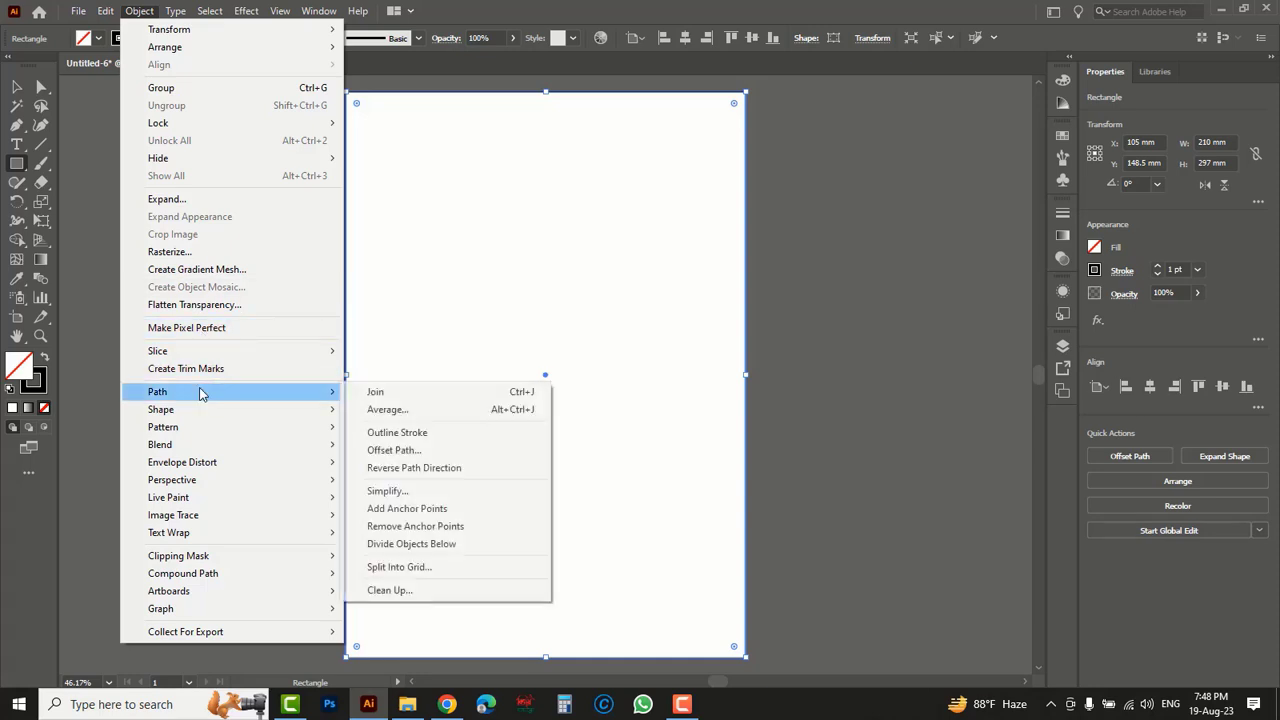
click(394, 450)
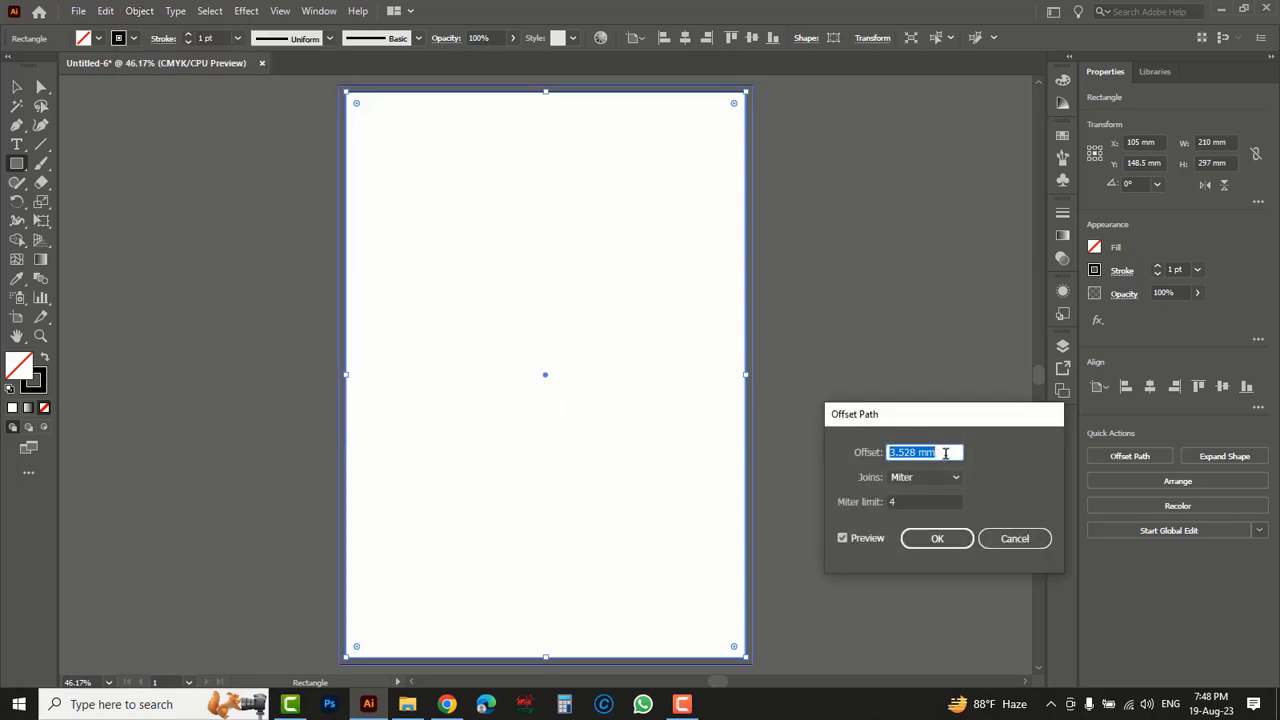
text(-10mm)
click(842, 538)
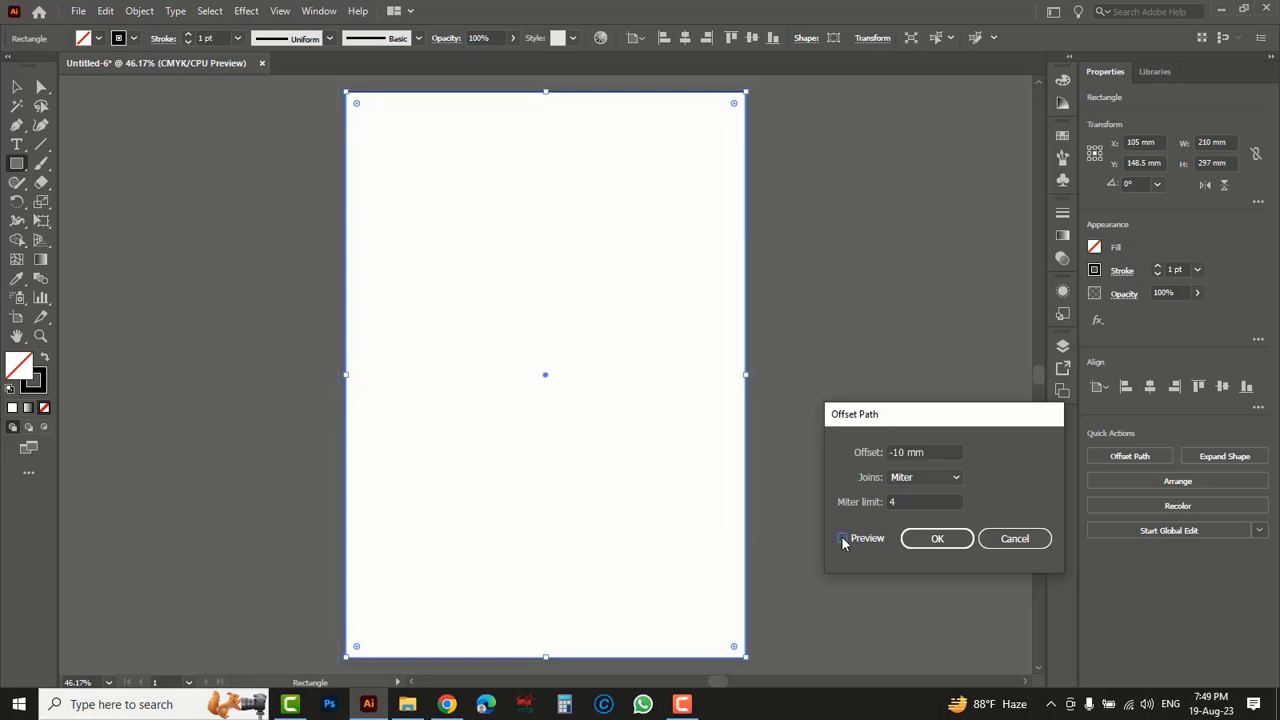
click(842, 538)
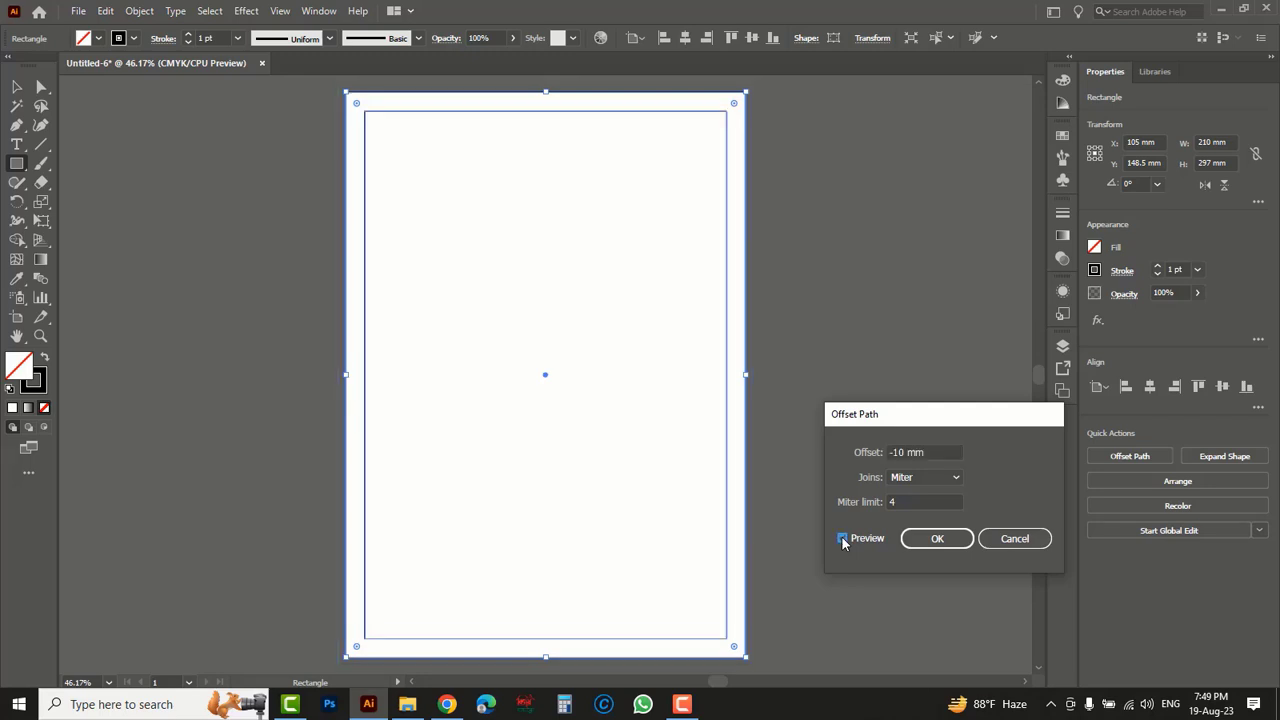
click(935, 541)
- Convert the inner margin rectangle into guides
key(v)
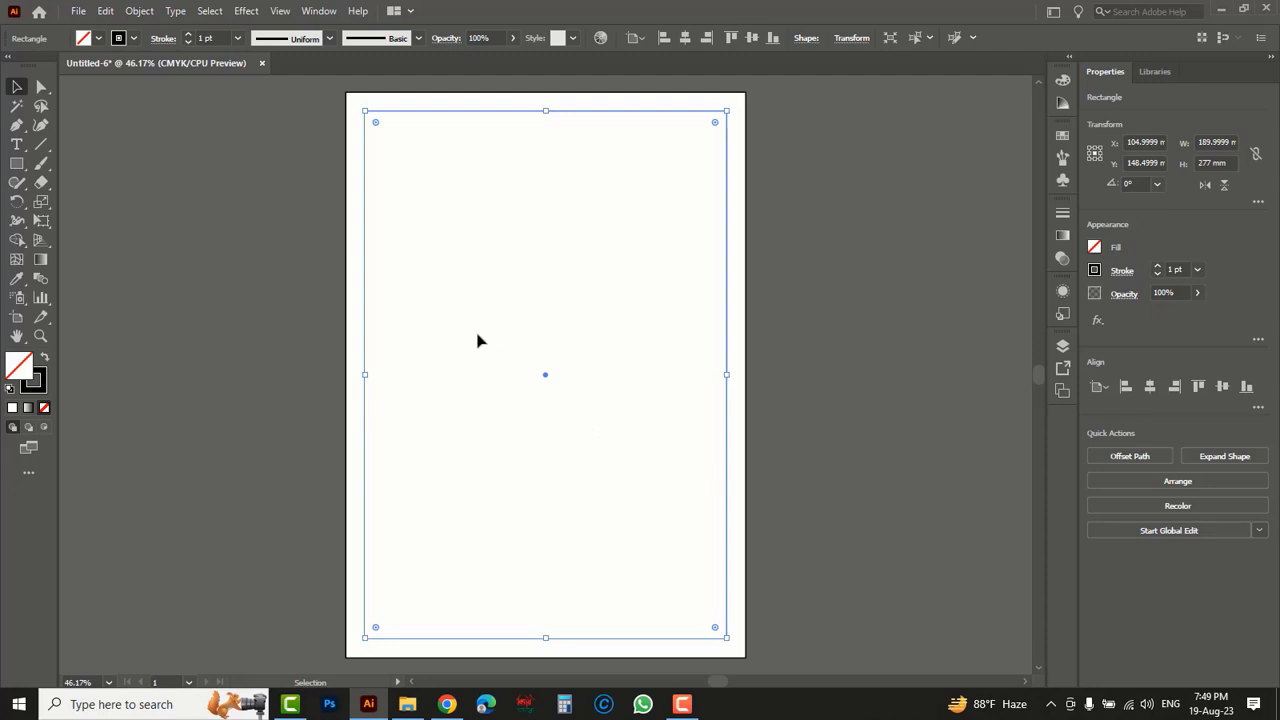
key(ctrl+shift+a)
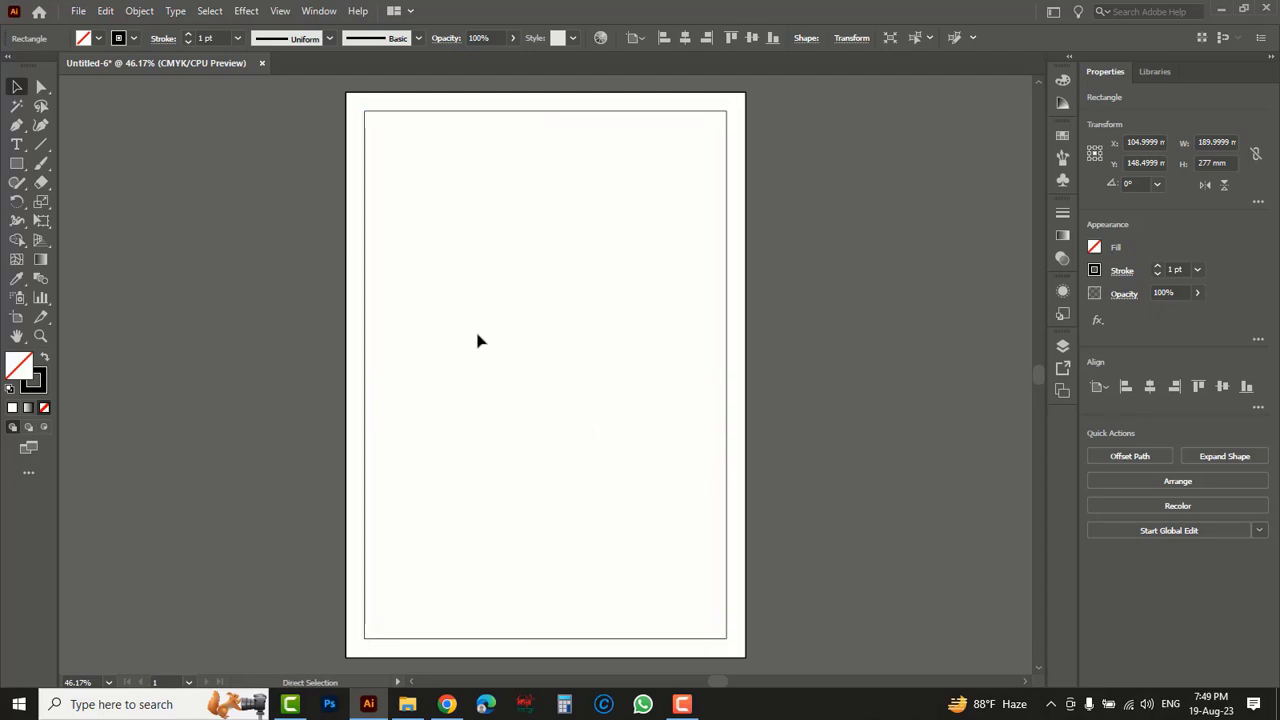
key(ctrl+5)
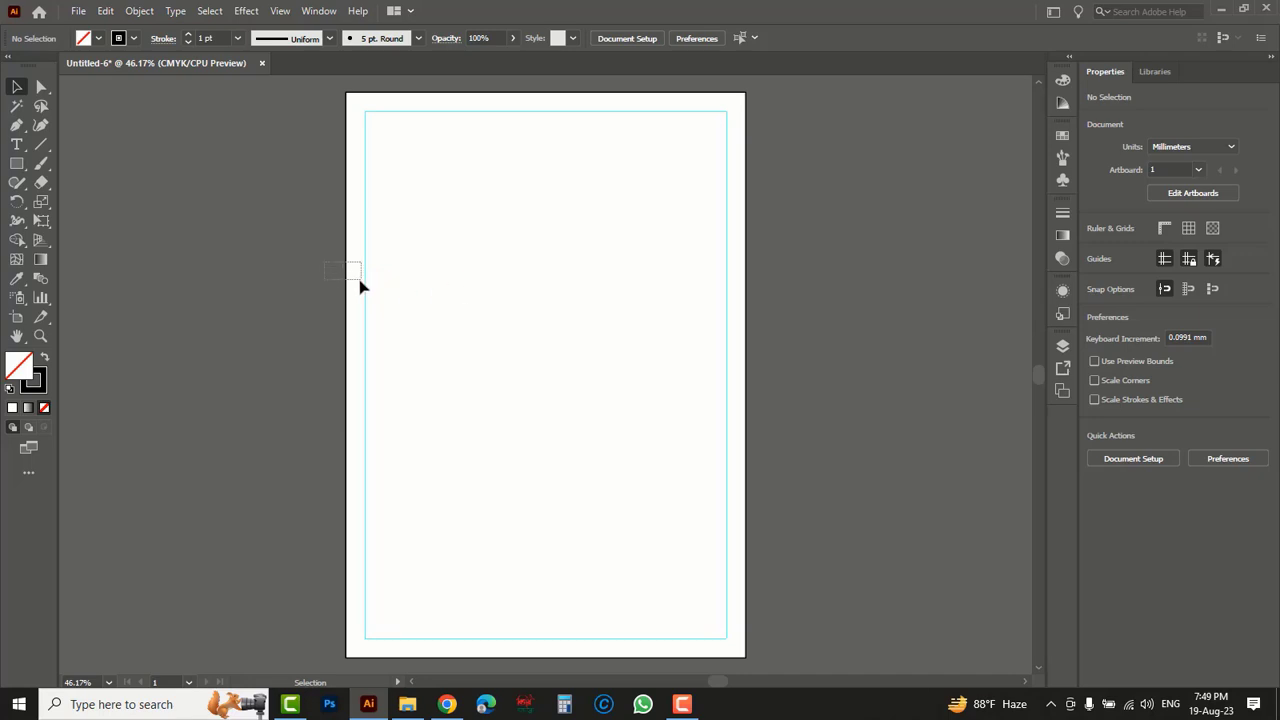
- Lock the outer page-sized rectangle
click(347, 276)
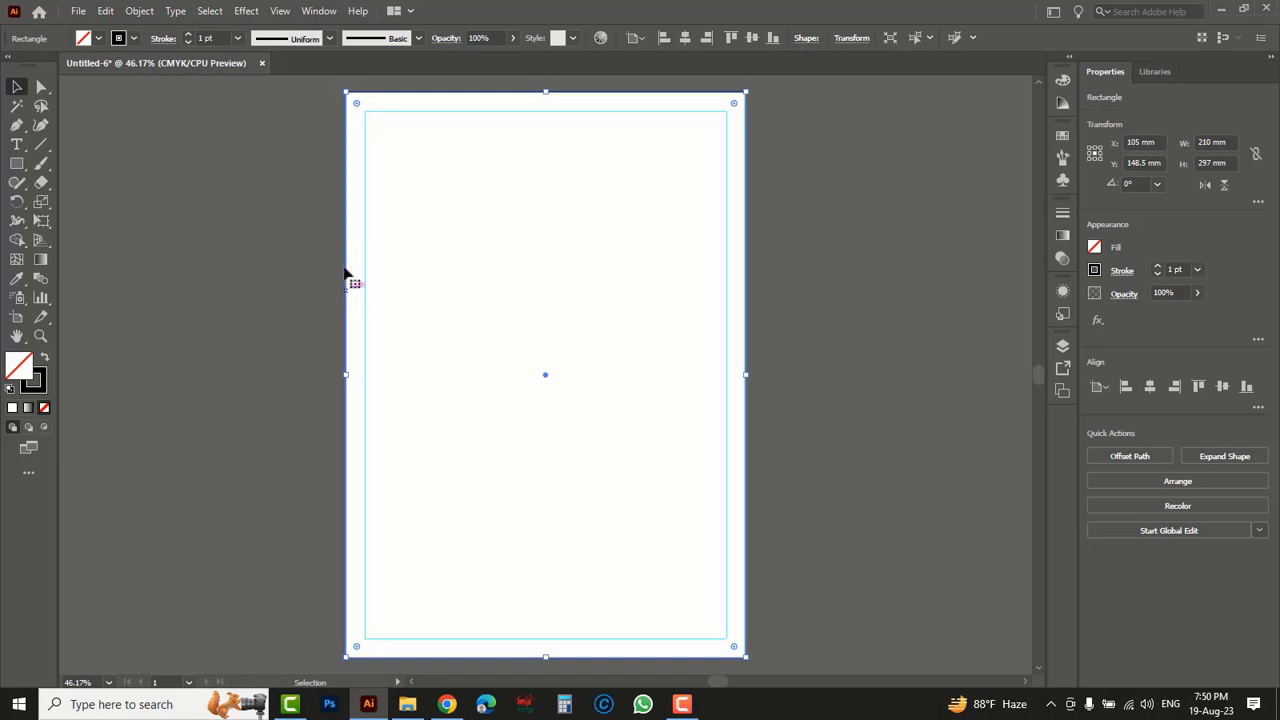
click(135, 13)
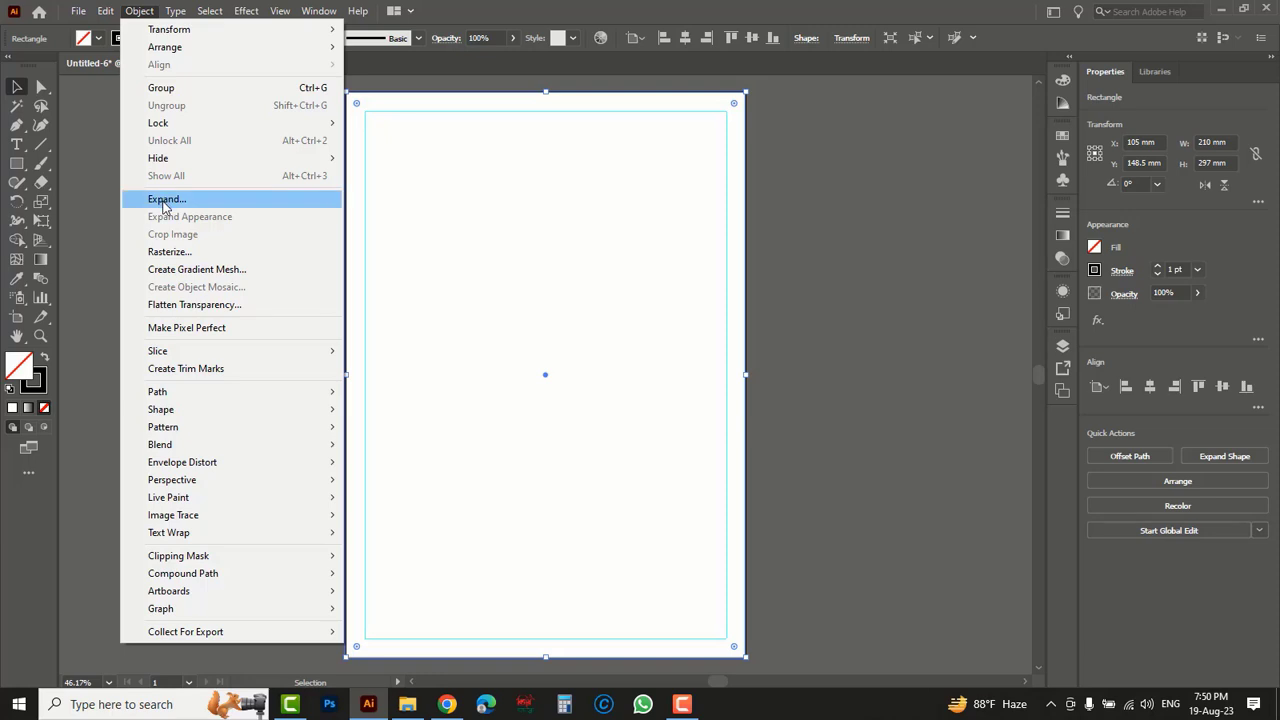
mouse_move(170, 130)
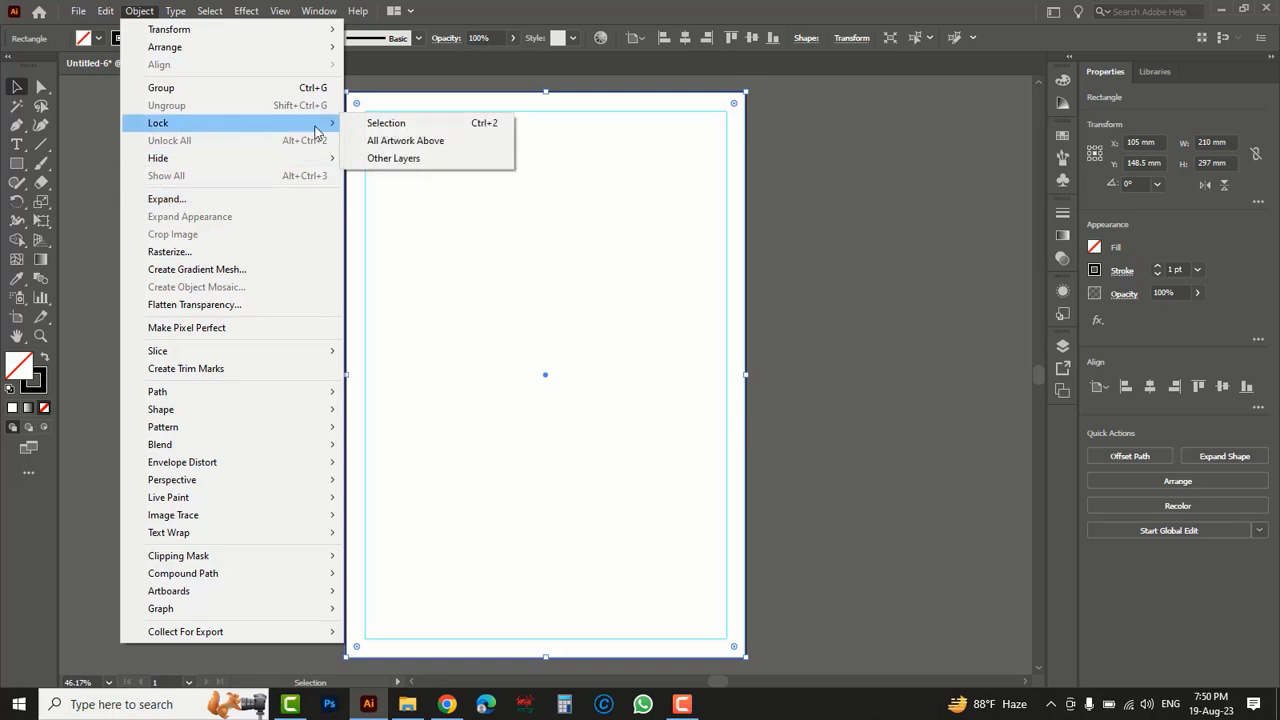
click(471, 124)
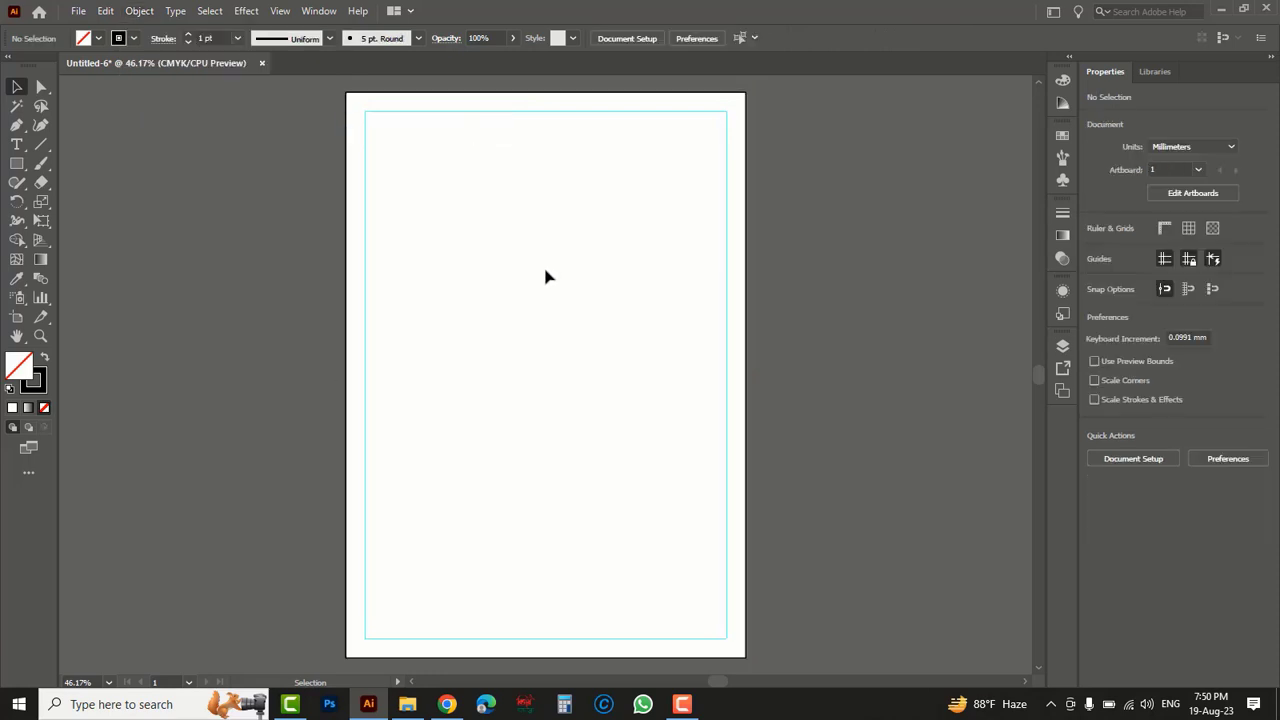
- Draw a rectangle about 315 x 64 mm across the upper part of the page and fill it with C 100, M 100, Y 0, K 5
drag(17, 163, 83, 168)
drag(217, 158, 818, 280)
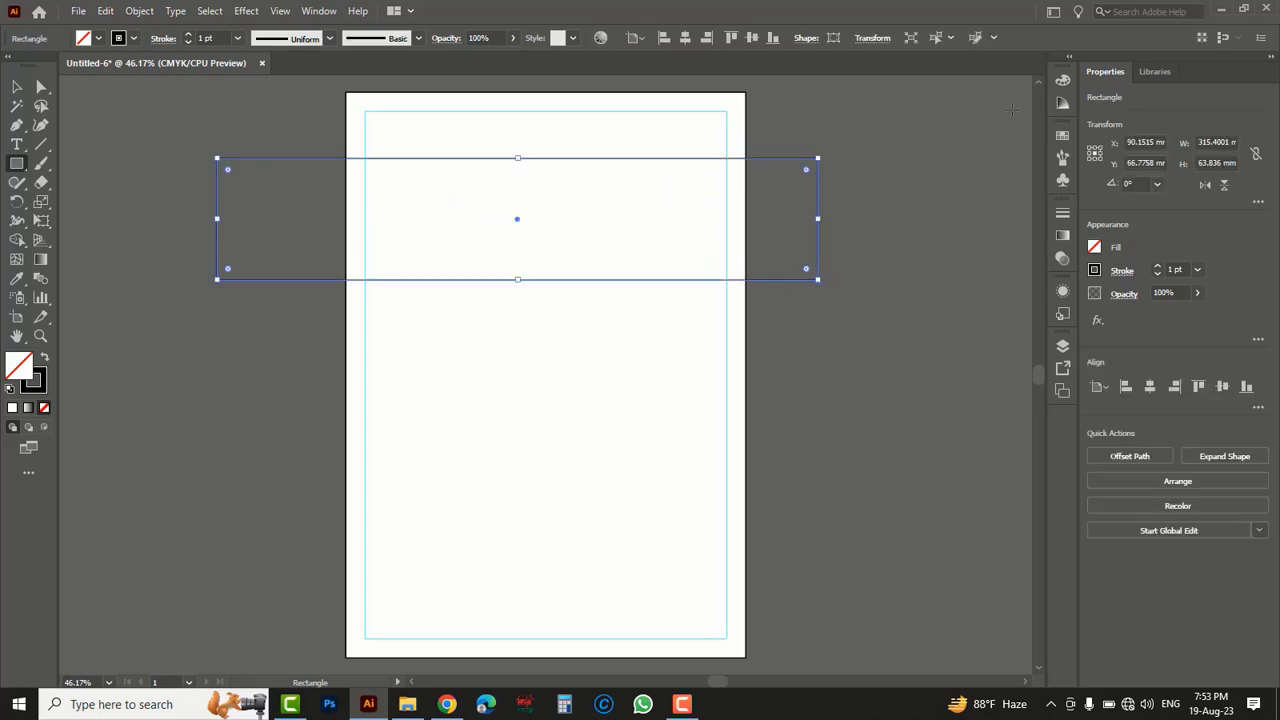
click(1063, 83)
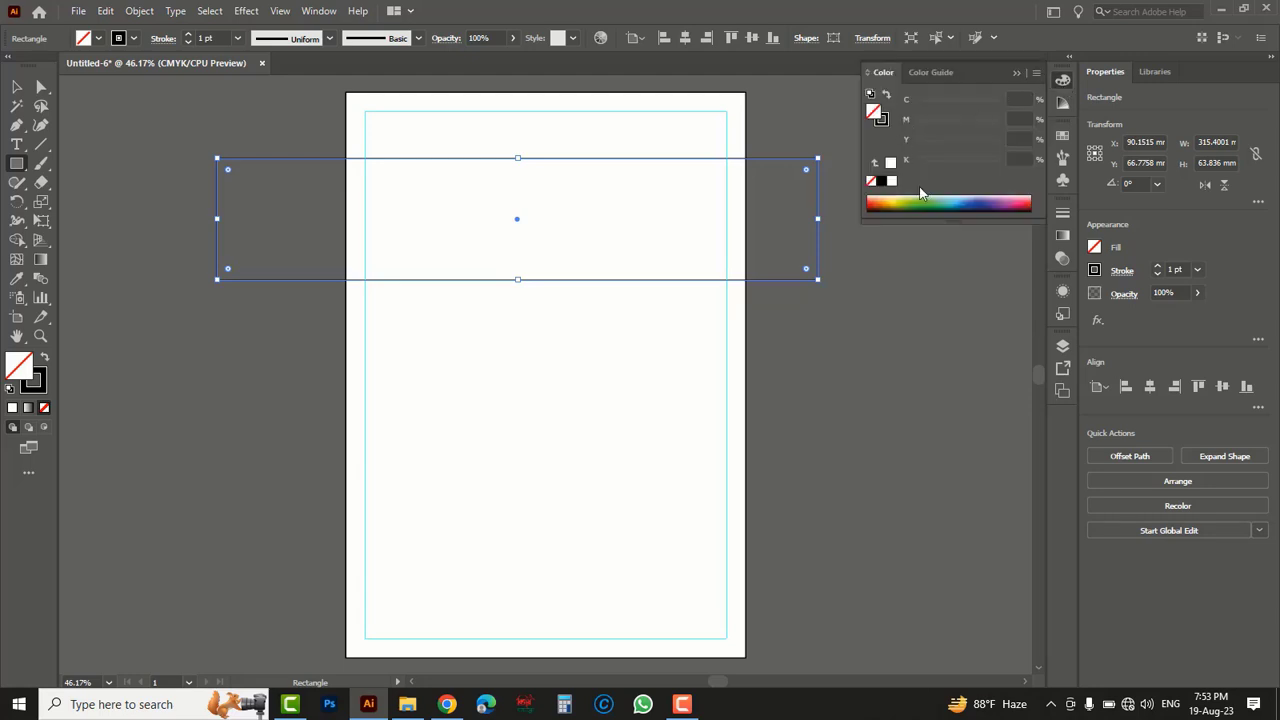
click(973, 198)
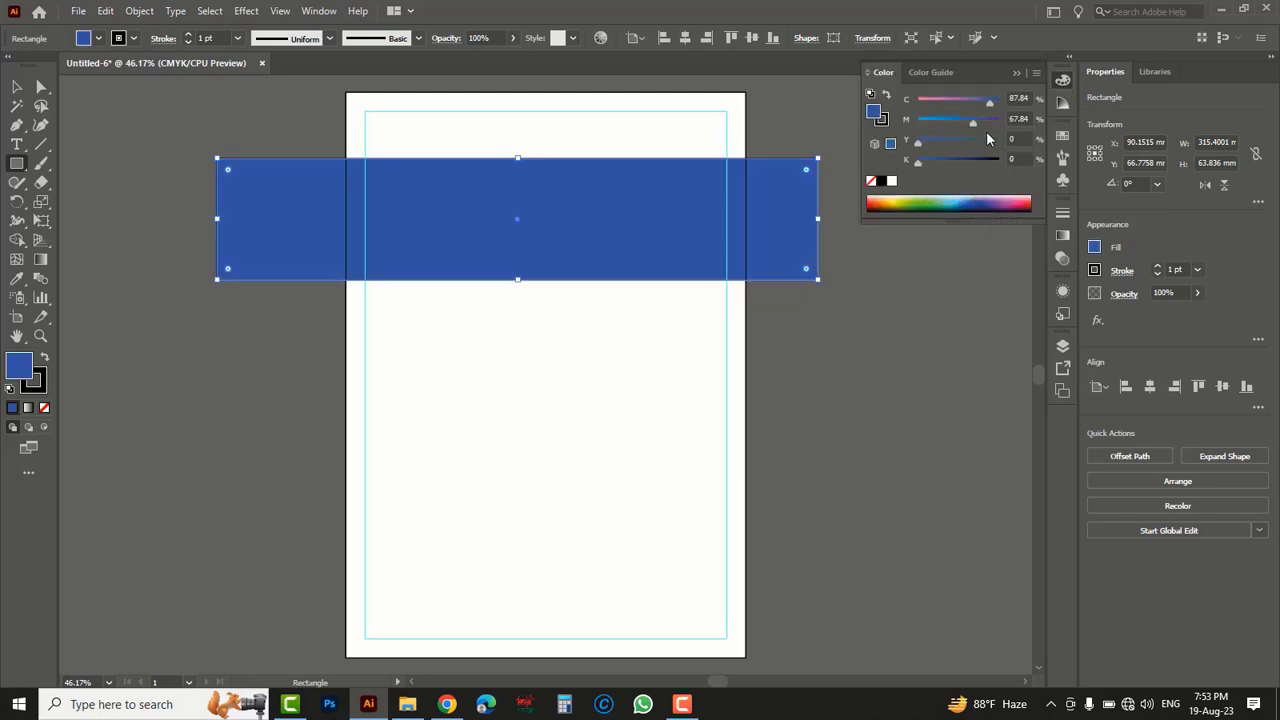
click(997, 101)
drag(985, 122, 1001, 121)
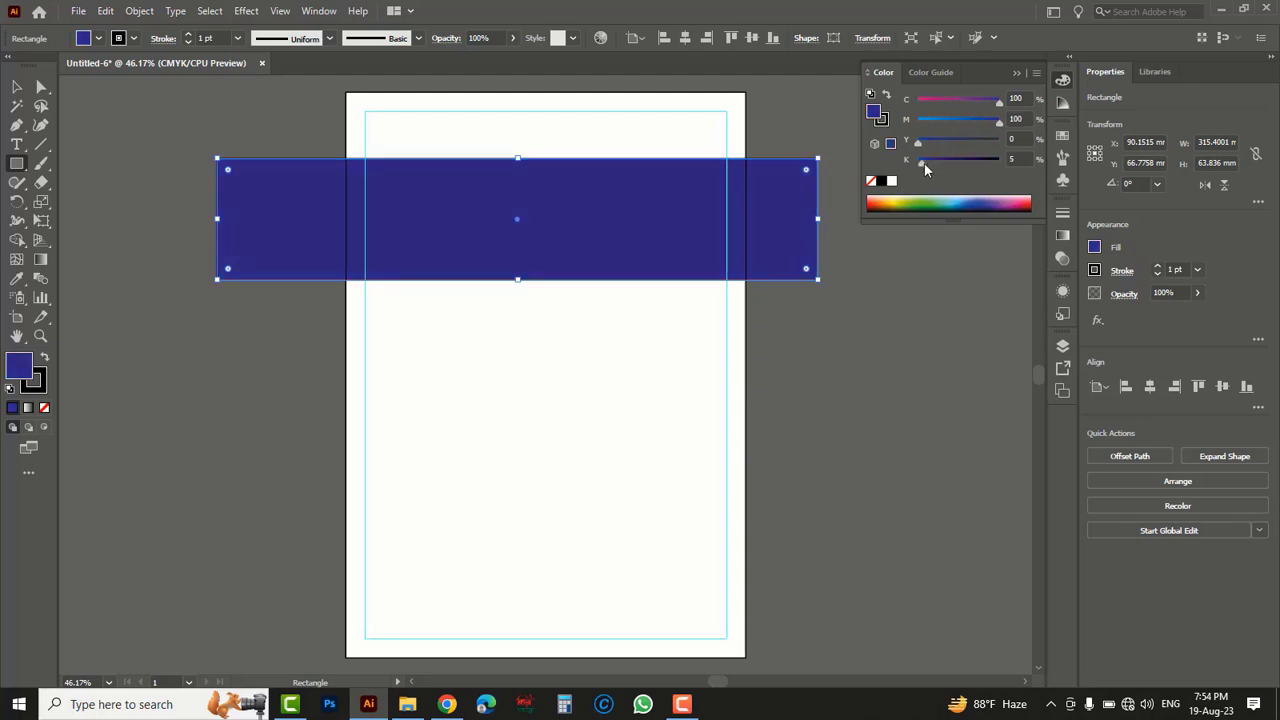
- Move the dark blue rectangle up to the artboard's top edge and narrow it from its right side to about 304 mm wide
click(17, 87)
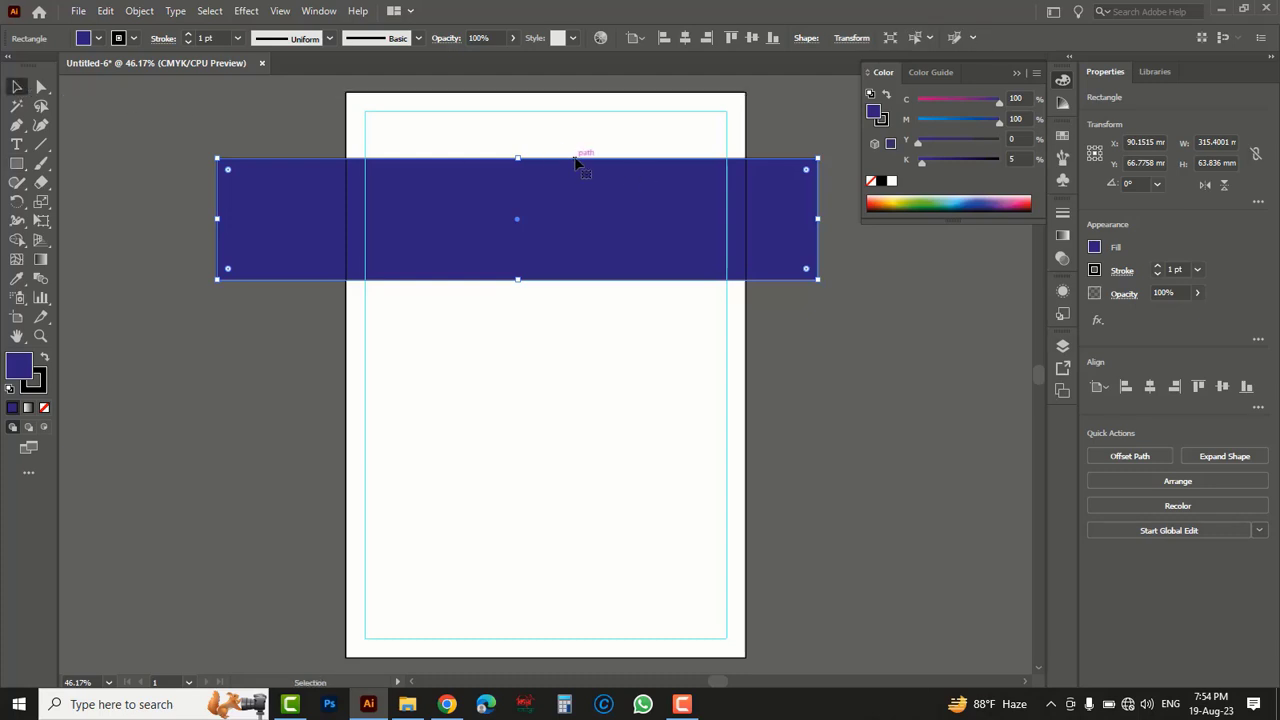
drag(572, 159, 571, 94)
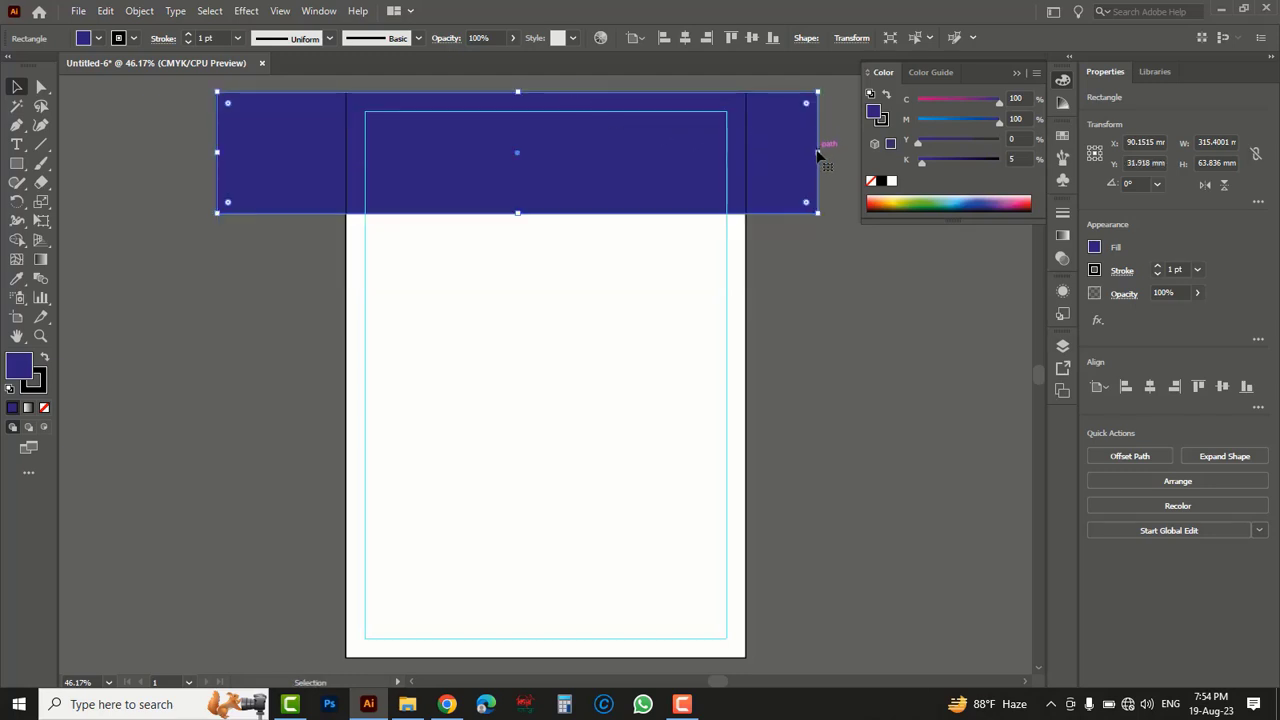
drag(819, 155, 797, 158)
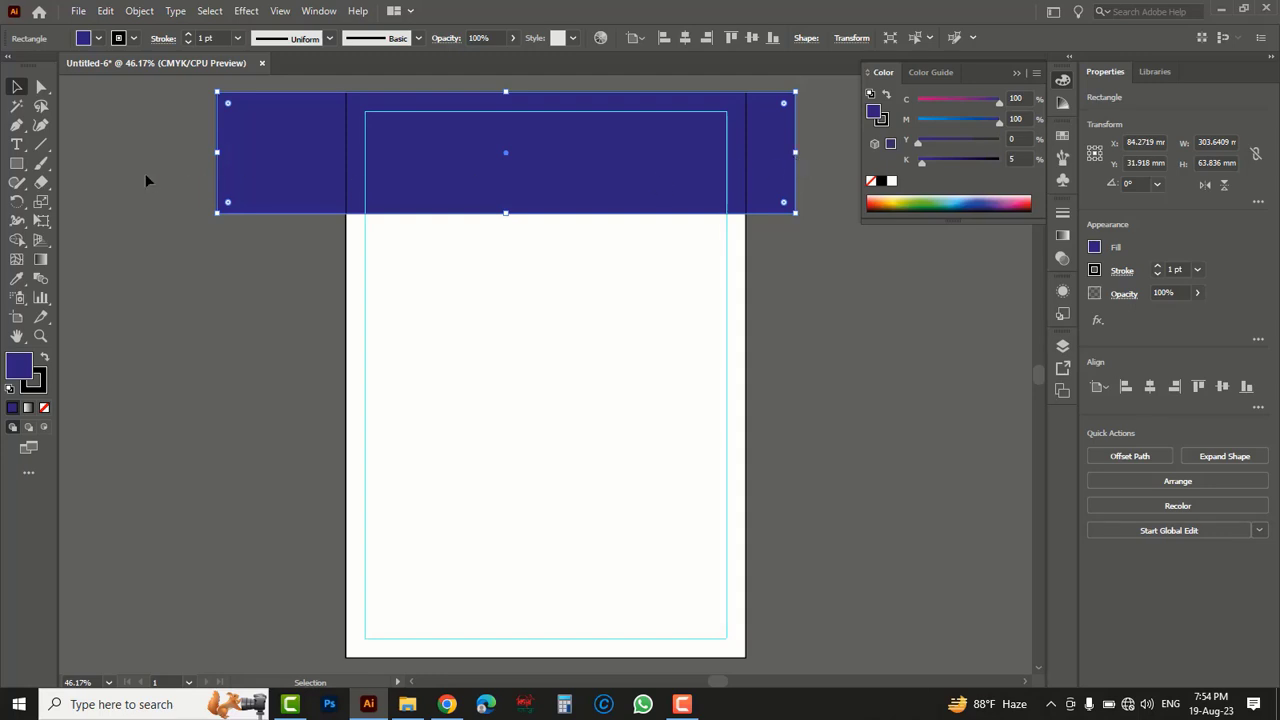
- Lower only the dark blue rectangle's lower-left anchor point to a Y position of about 83 mm, slanting the bottom edge
click(40, 86)
click(100, 90)
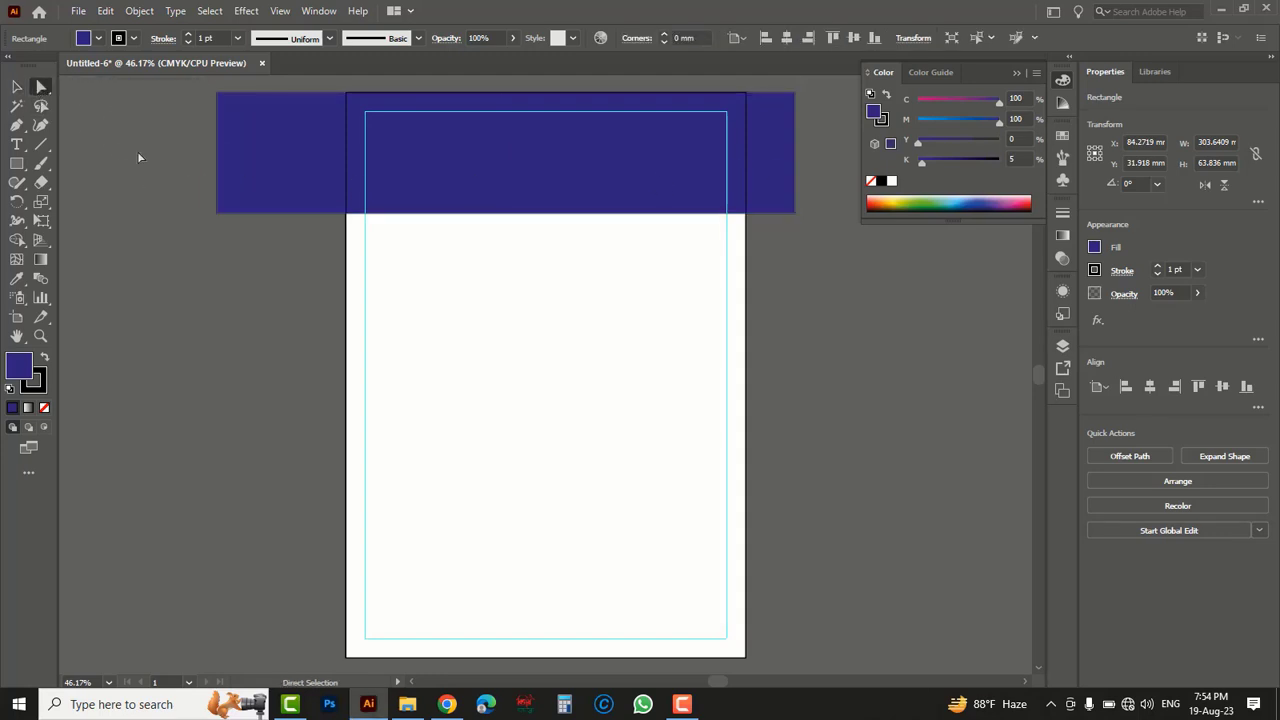
drag(242, 239, 217, 249)
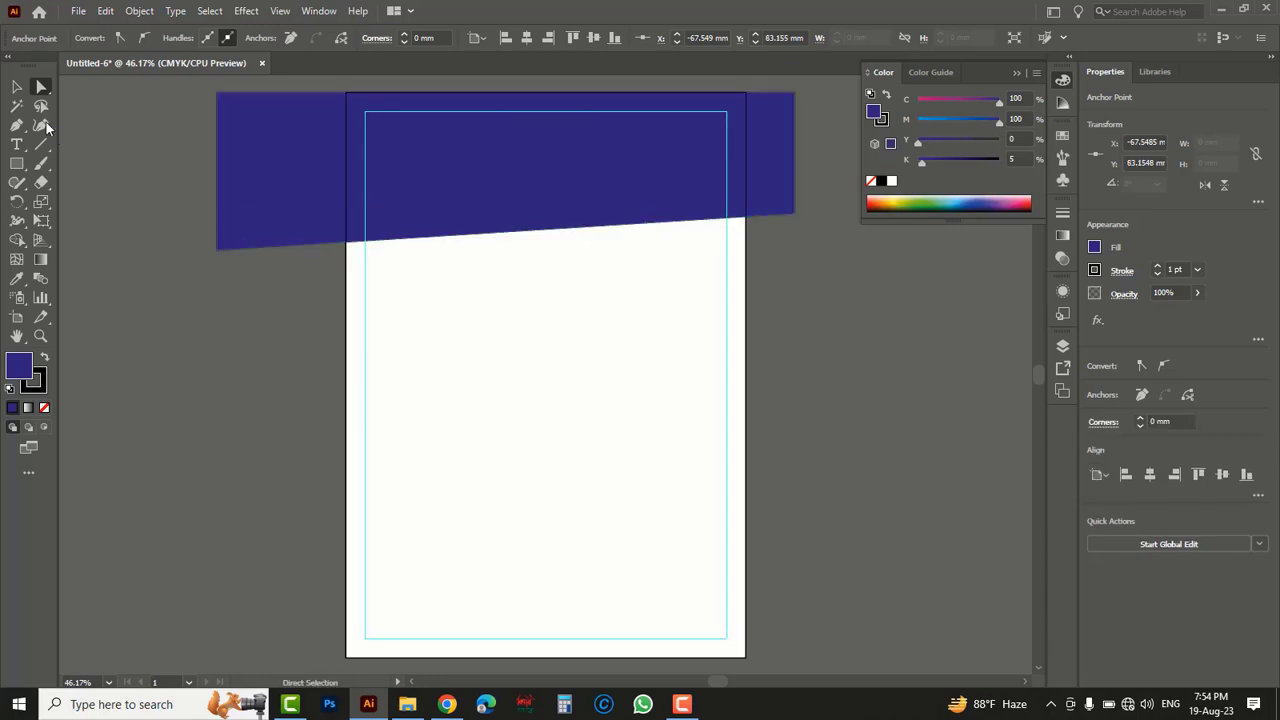
- Move the slanted dark blue shape up so it extends about 6 mm above the artboard's top edge
click(17, 87)
click(530, 196)
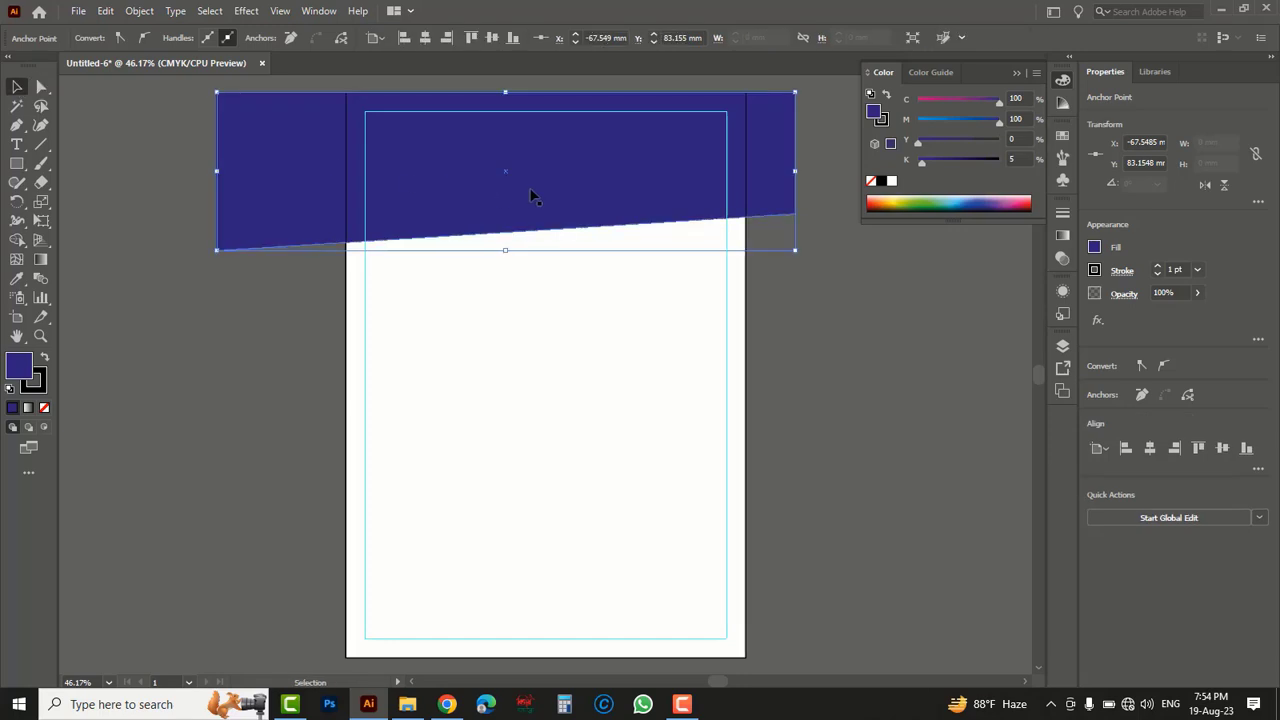
drag(530, 196, 530, 172)
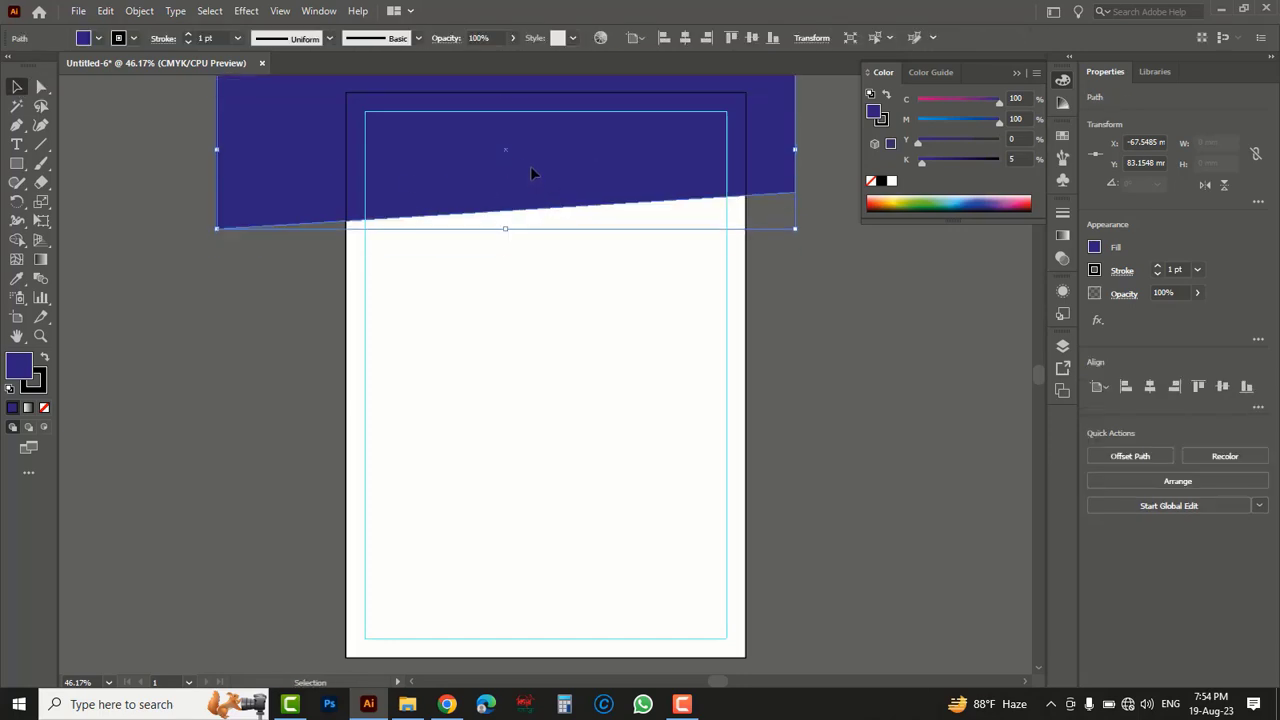
click(289, 317)
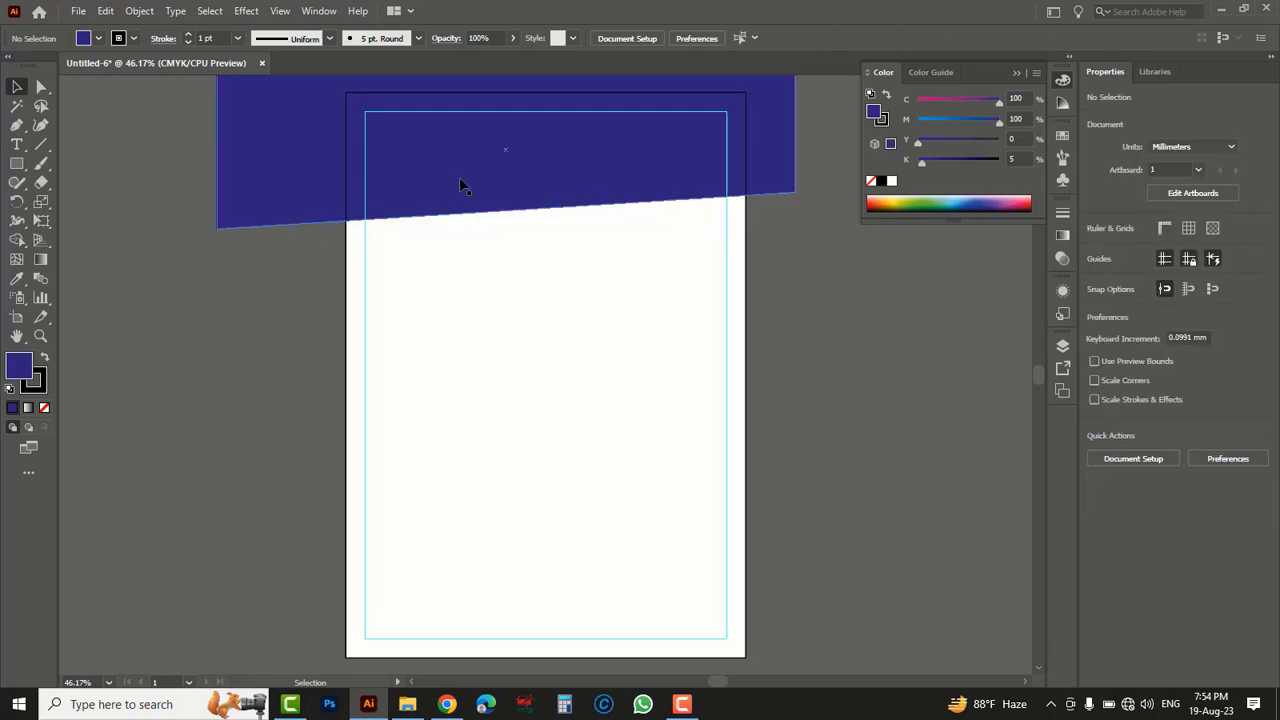
click(502, 182)
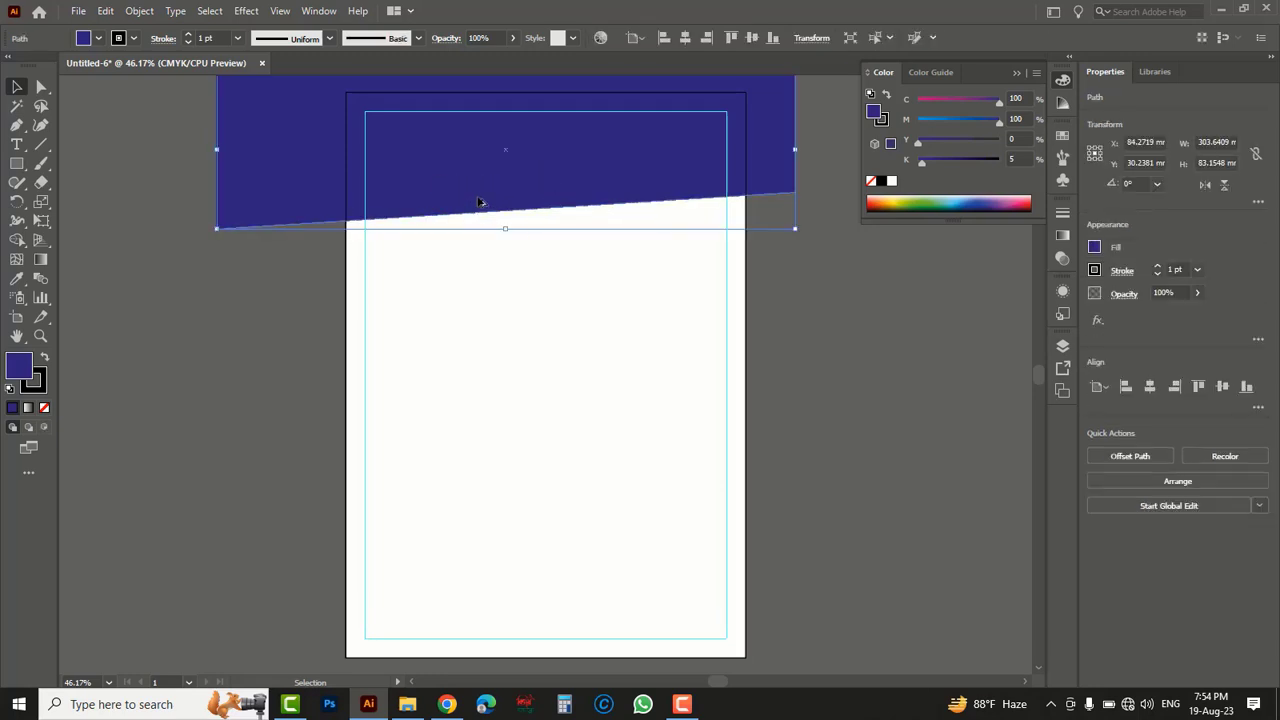
drag(479, 202, 480, 212)
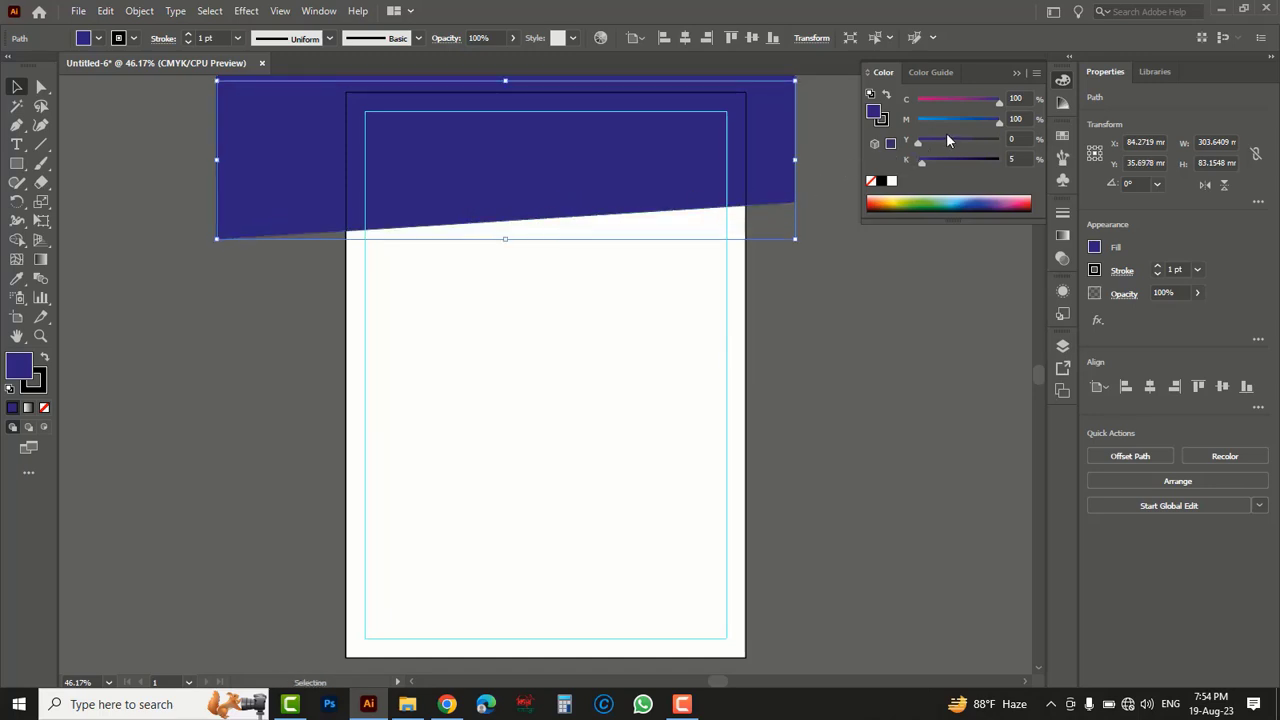
- Recolor the selected header shape copy orange with C 0, M 42, Y 100, K 5 and remove its stroke
drag(998, 106, 953, 120)
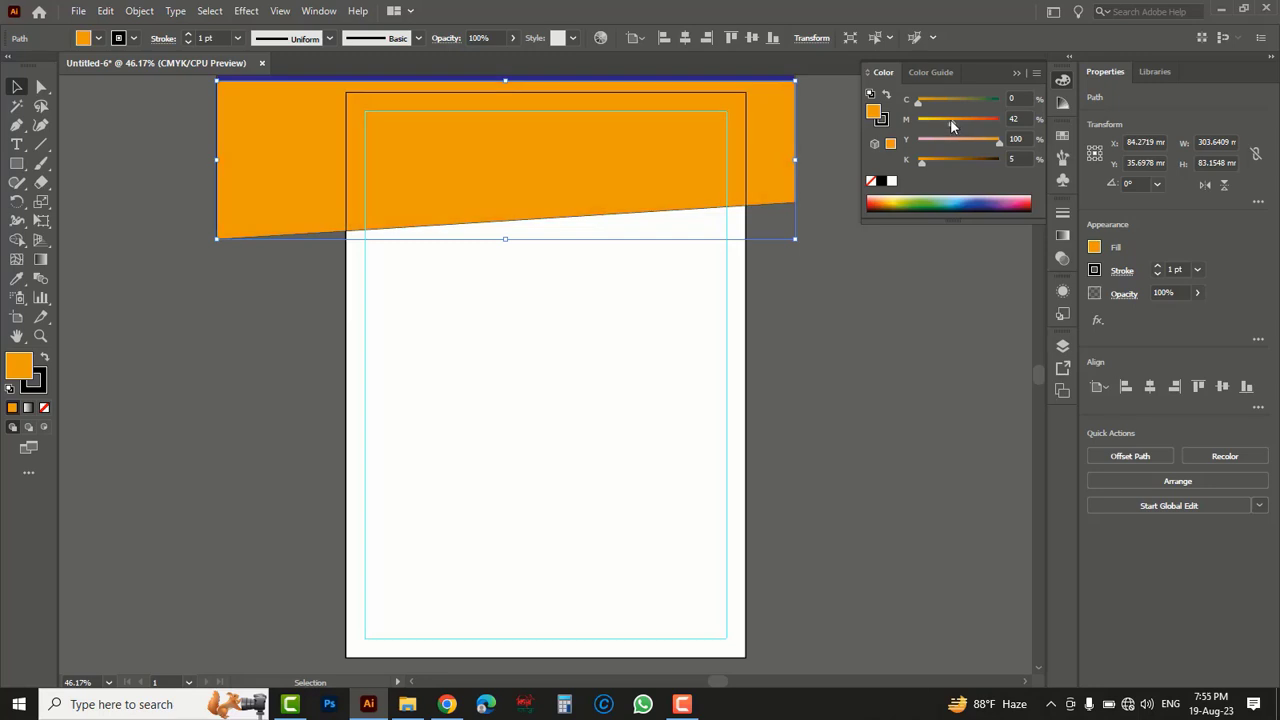
click(883, 121)
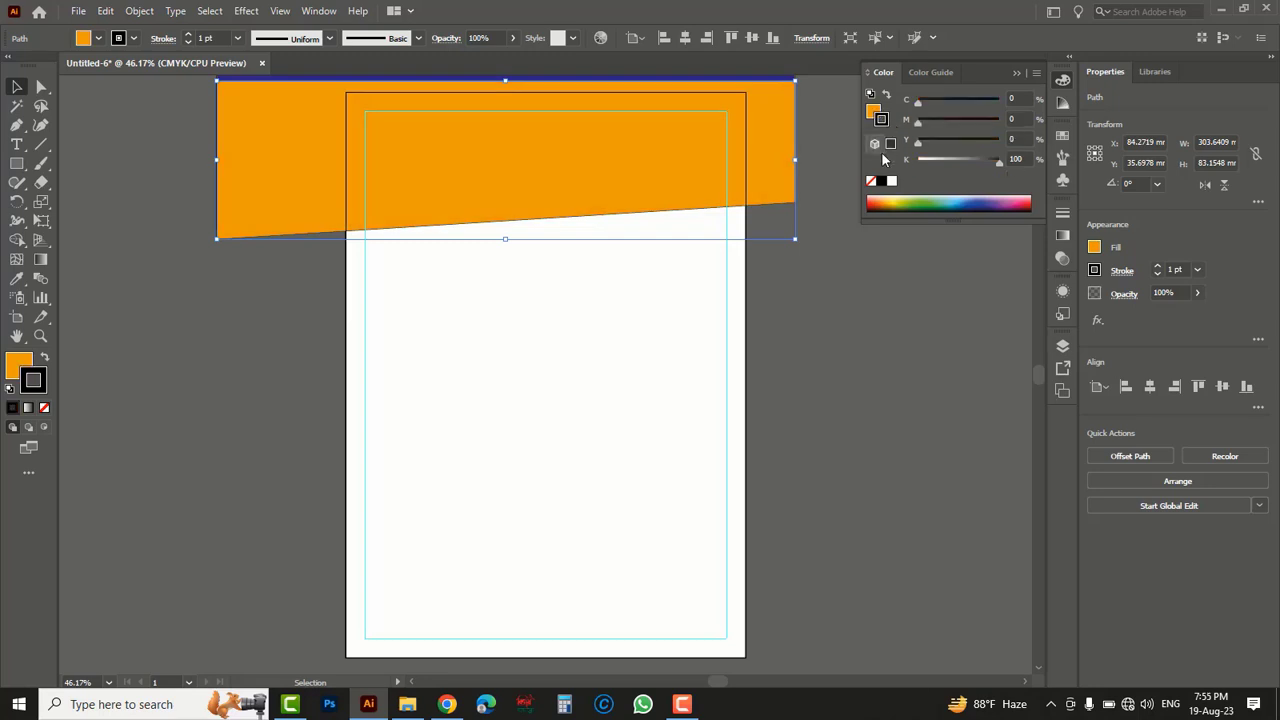
click(871, 182)
click(873, 111)
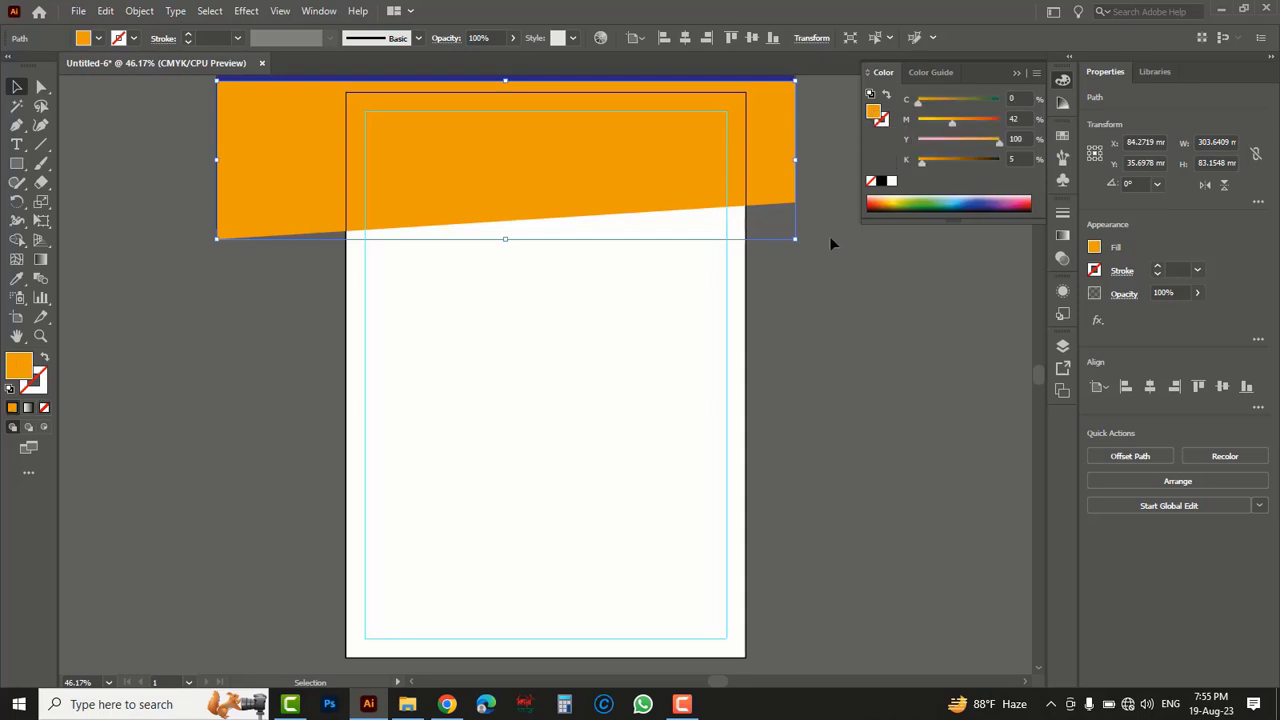
- Send the orange shape to the back so it forms a stripe along the dark blue header's slanted edge
right_click(777, 182)
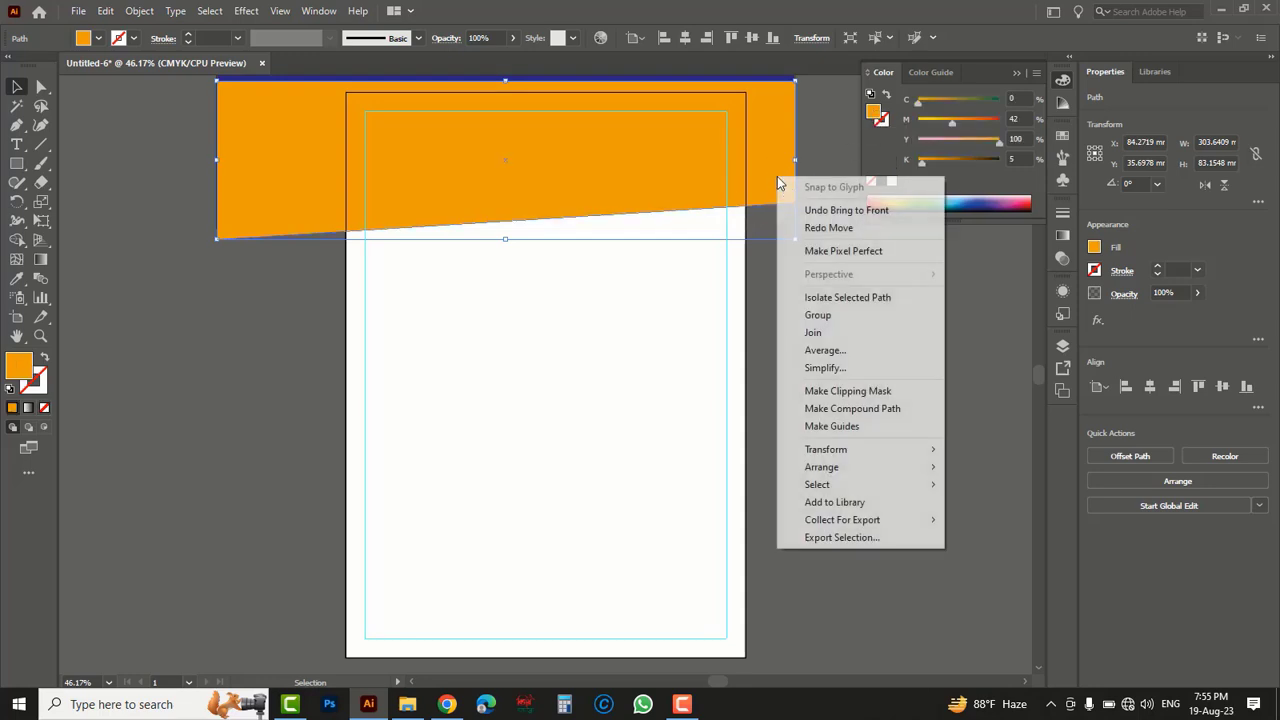
mouse_move(836, 471)
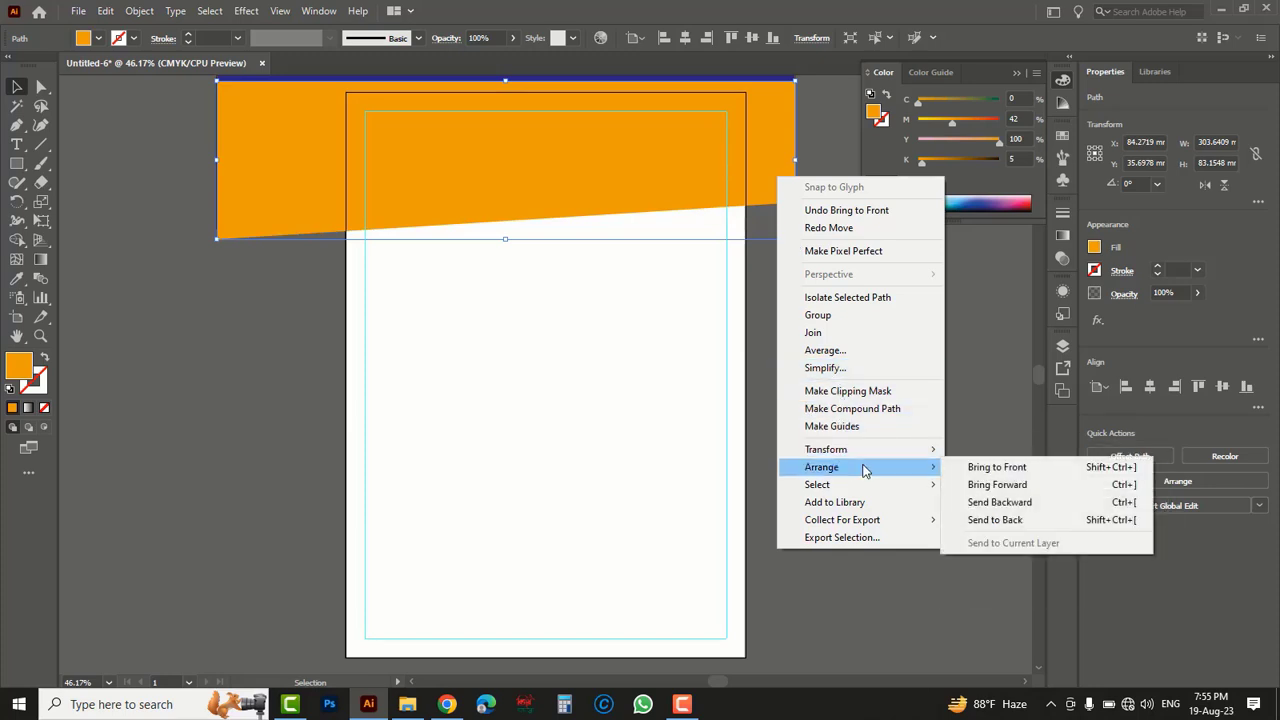
click(994, 520)
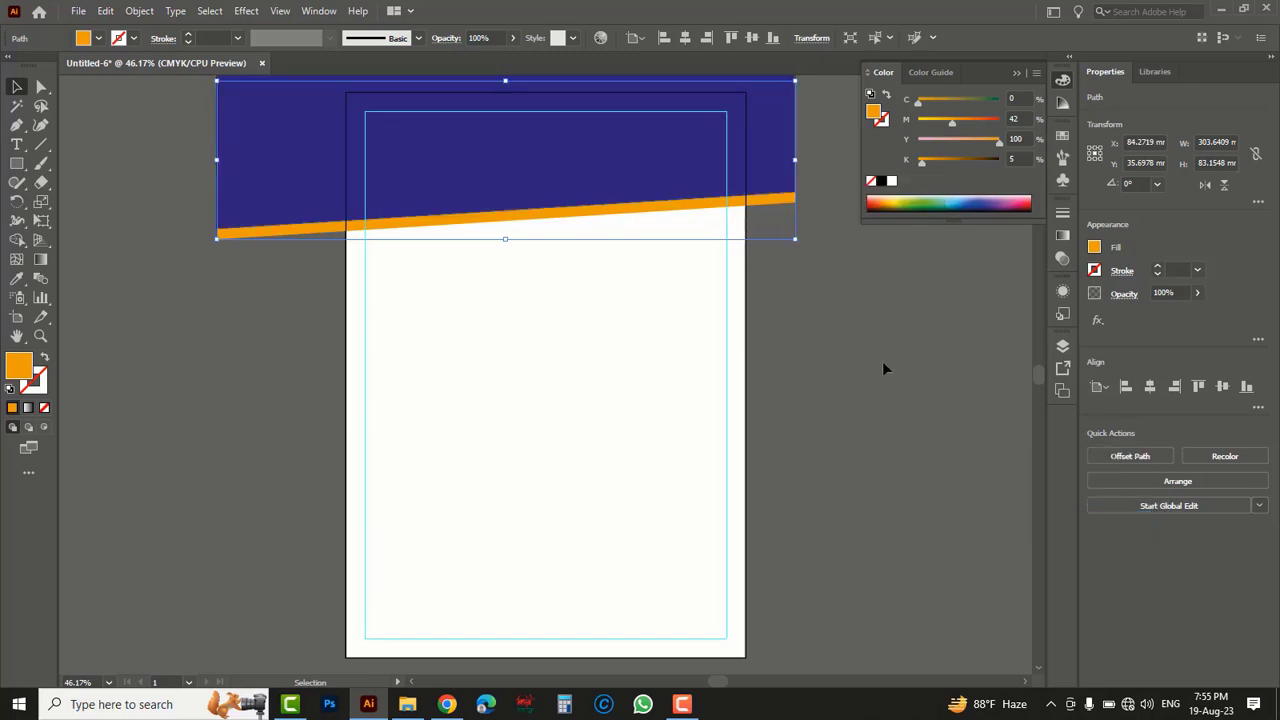
click(798, 290)
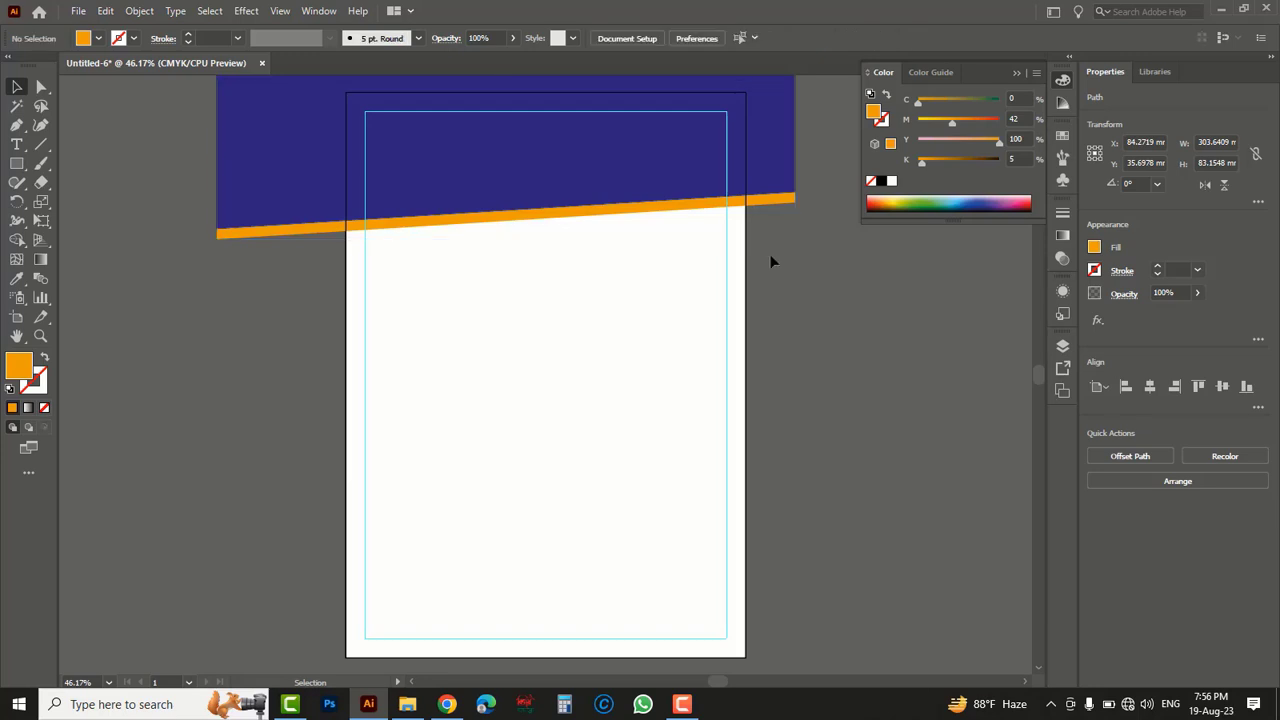
- Add a copy of the dark blue header shape about 11 mm lower, sent to the back and filled with C 100, M 53, Y 0, K 5
click(767, 142)
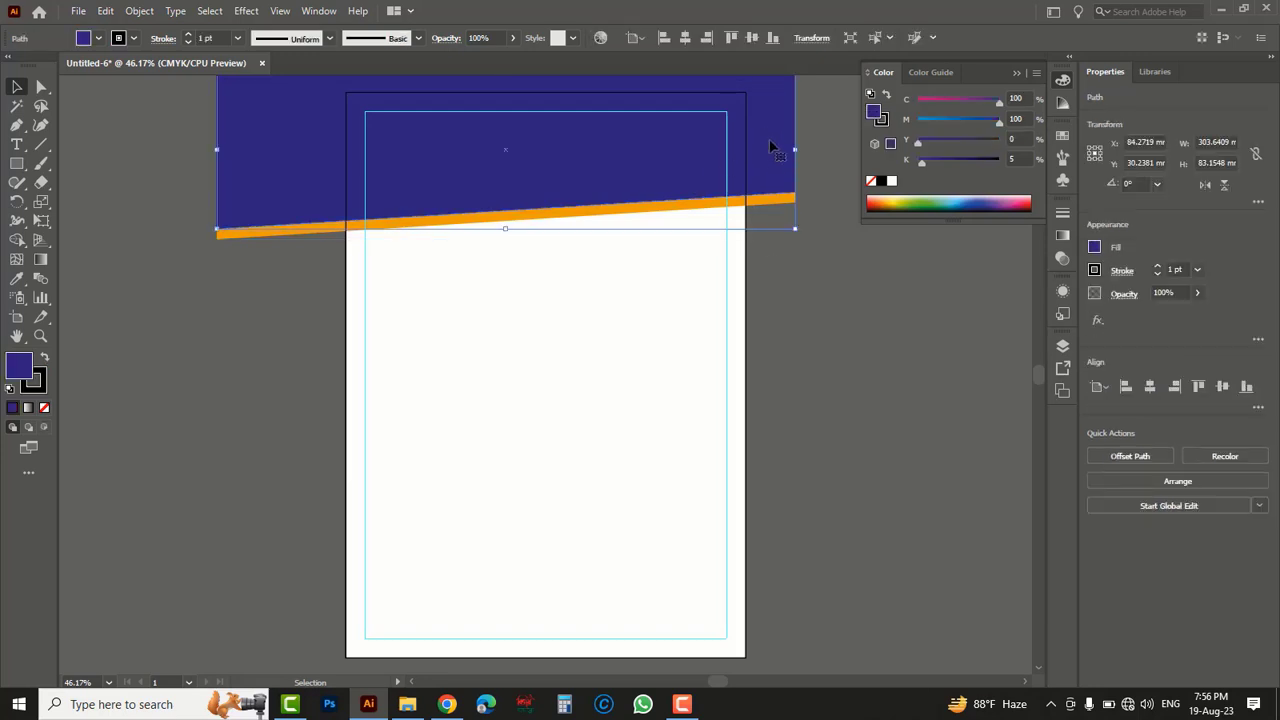
drag(770, 146, 774, 169)
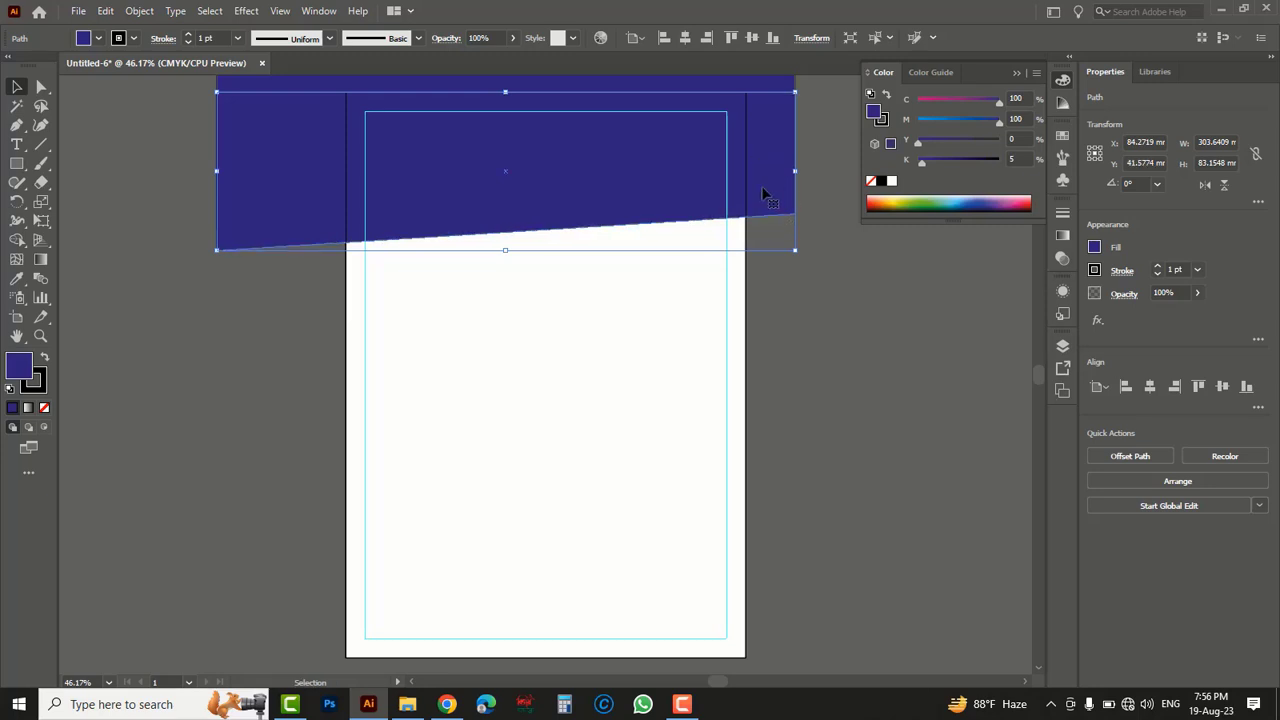
right_click(760, 178)
mouse_move(803, 467)
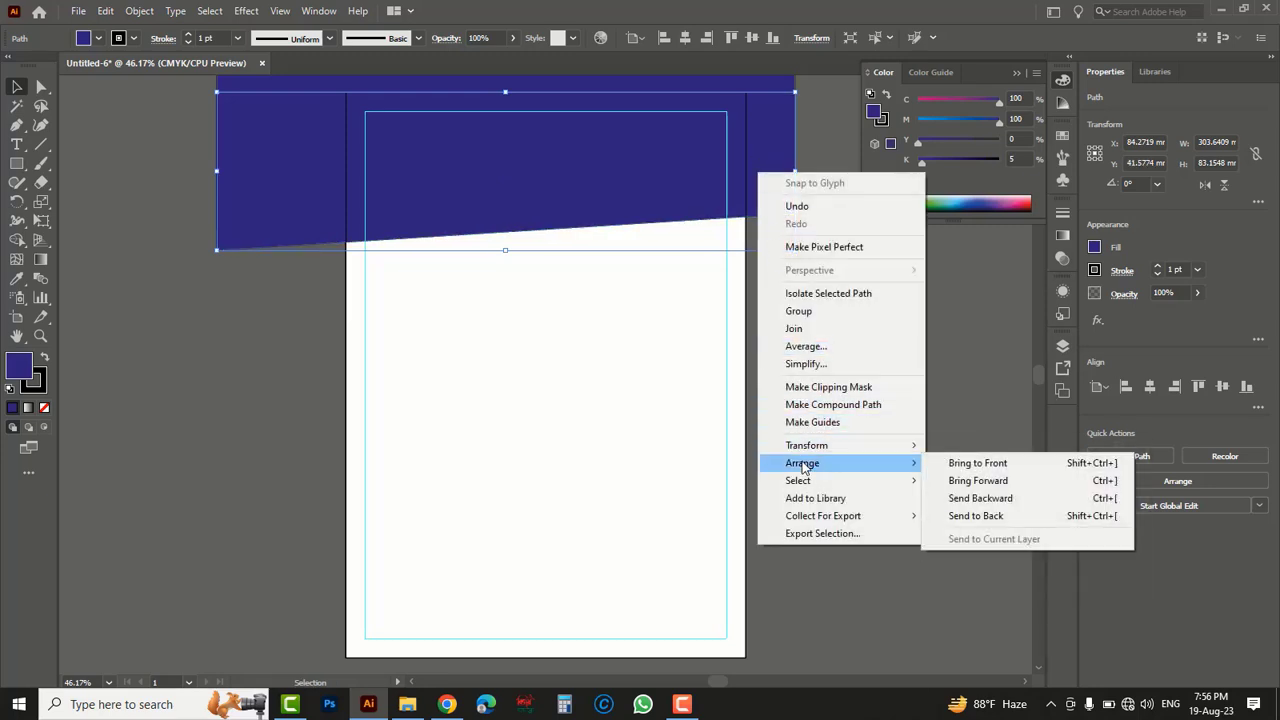
click(980, 516)
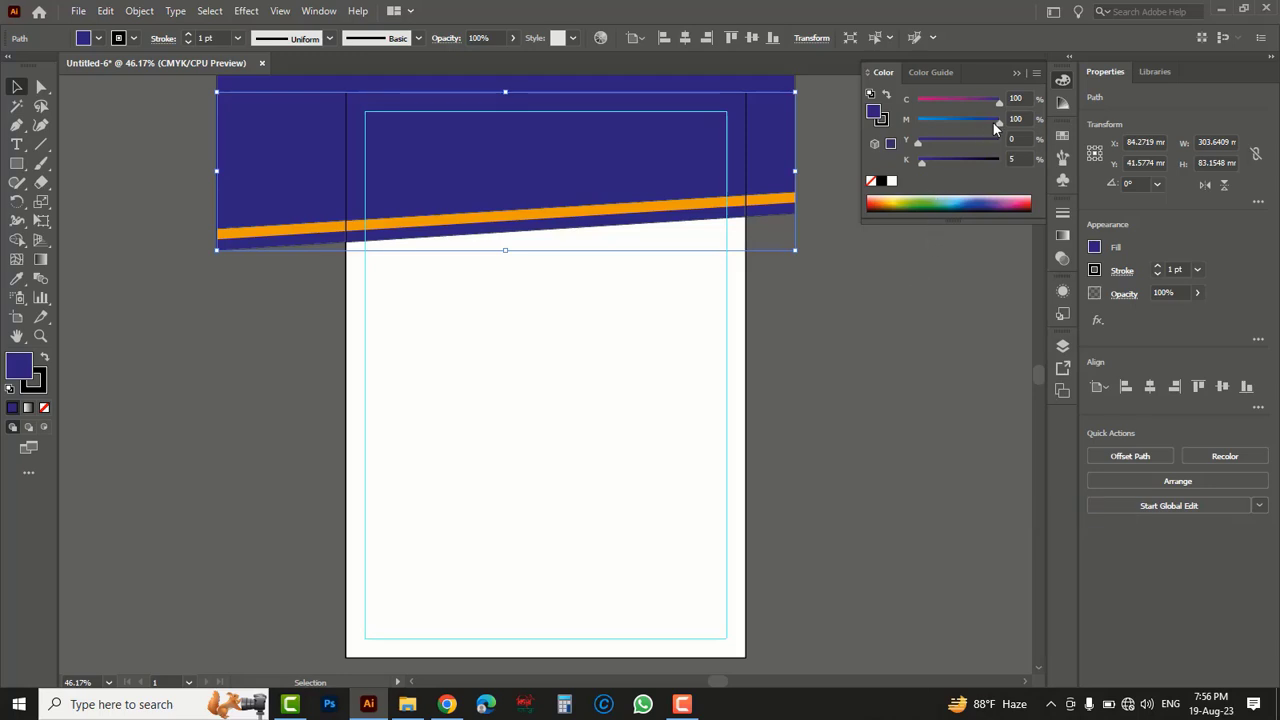
drag(992, 121, 970, 119)
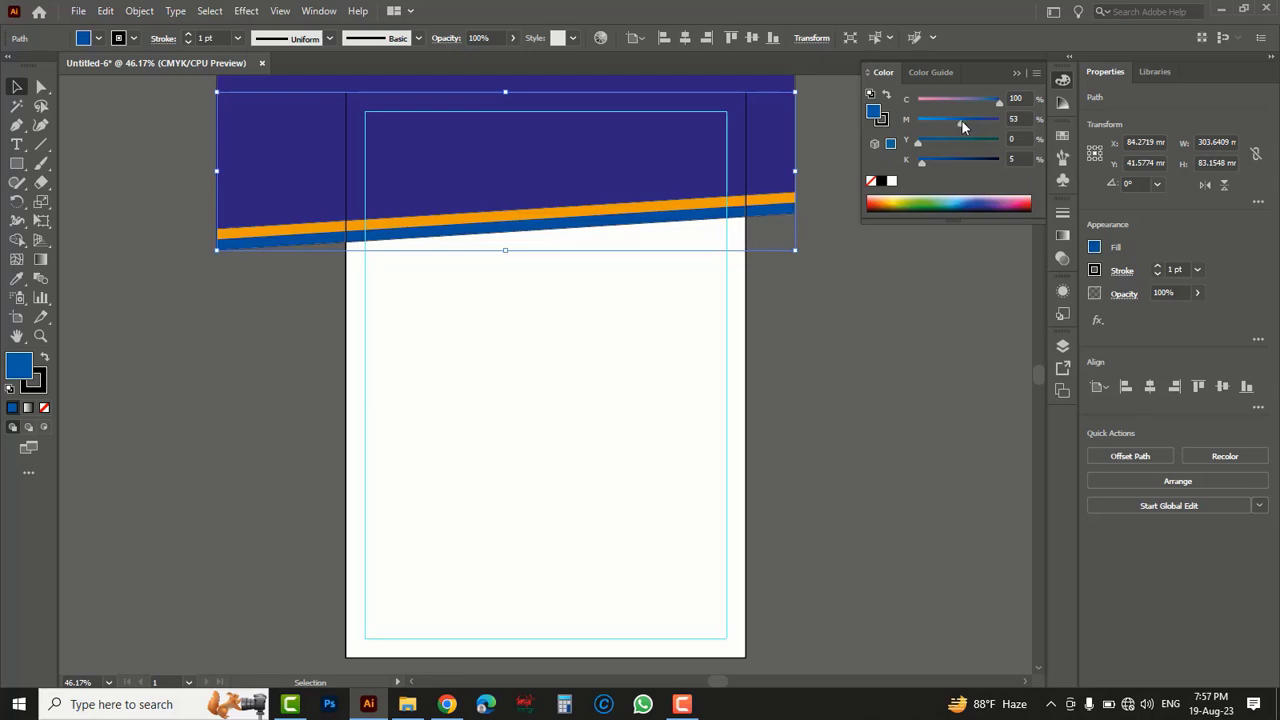
click(849, 302)
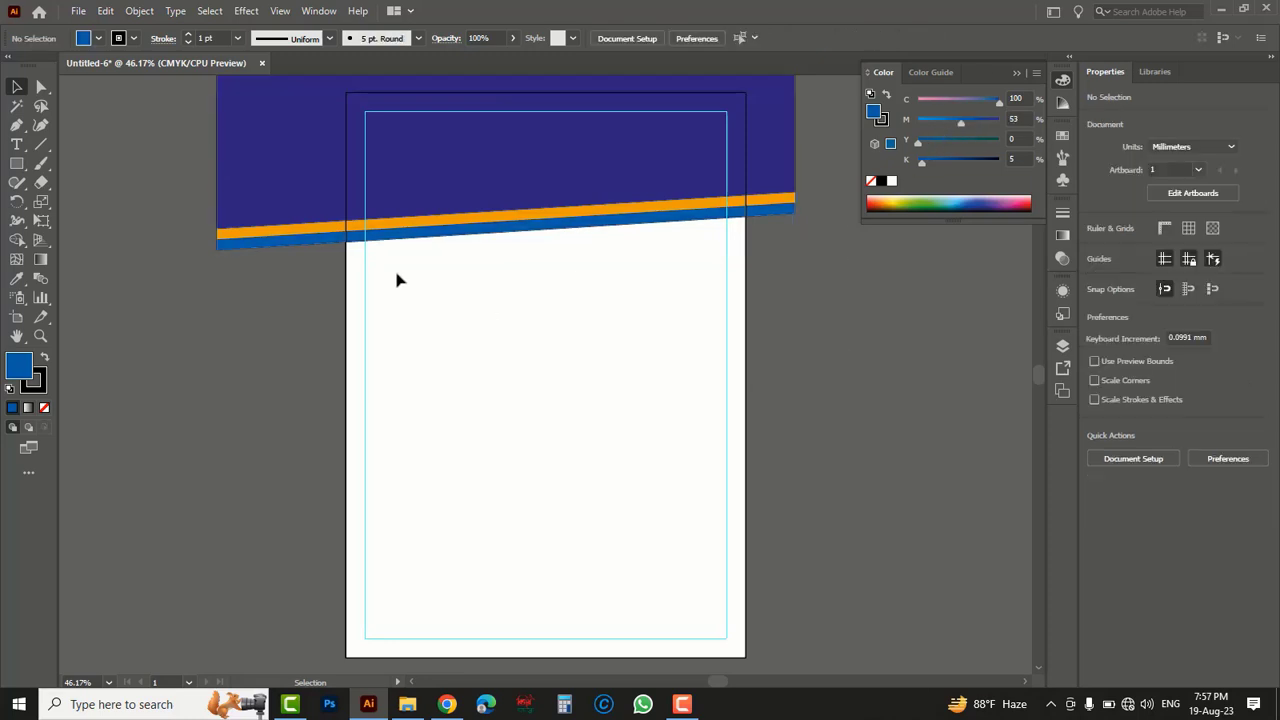
- Draw a rectangle about 190 x 18 mm along the bottom margin guide, spanning between the two side guides
click(17, 166)
click(17, 166)
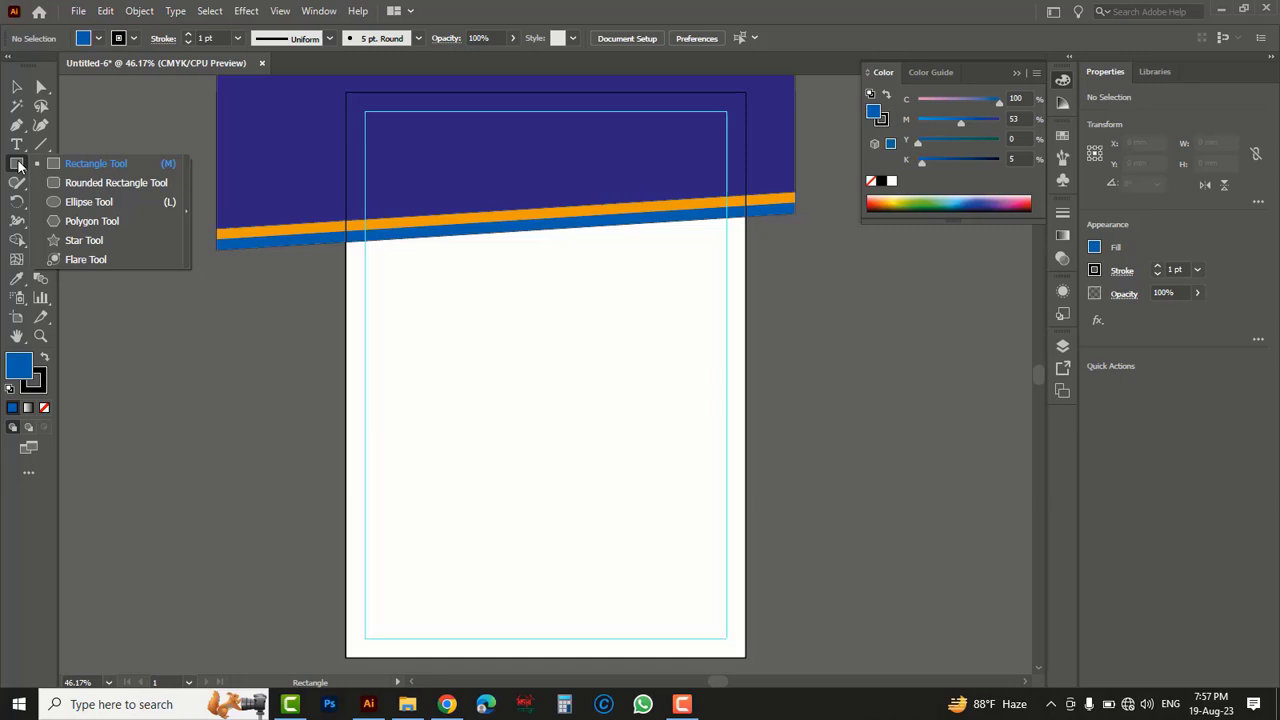
click(88, 172)
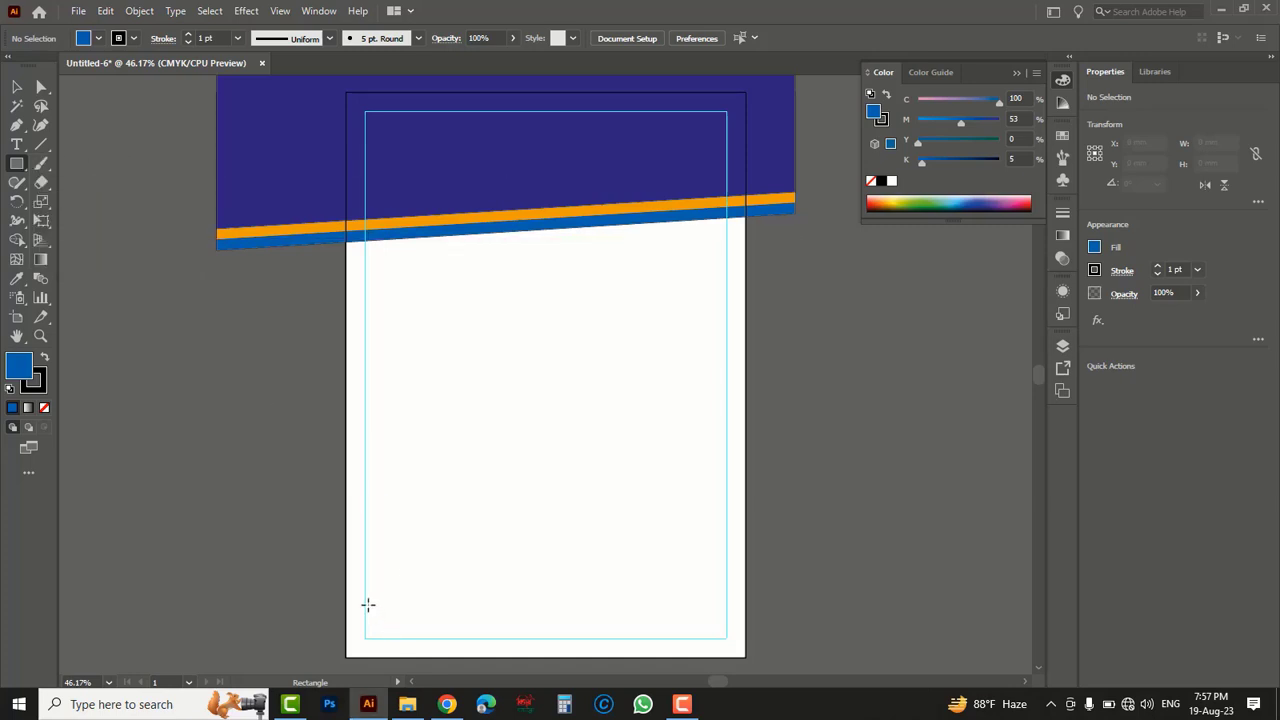
drag(366, 605, 727, 637)
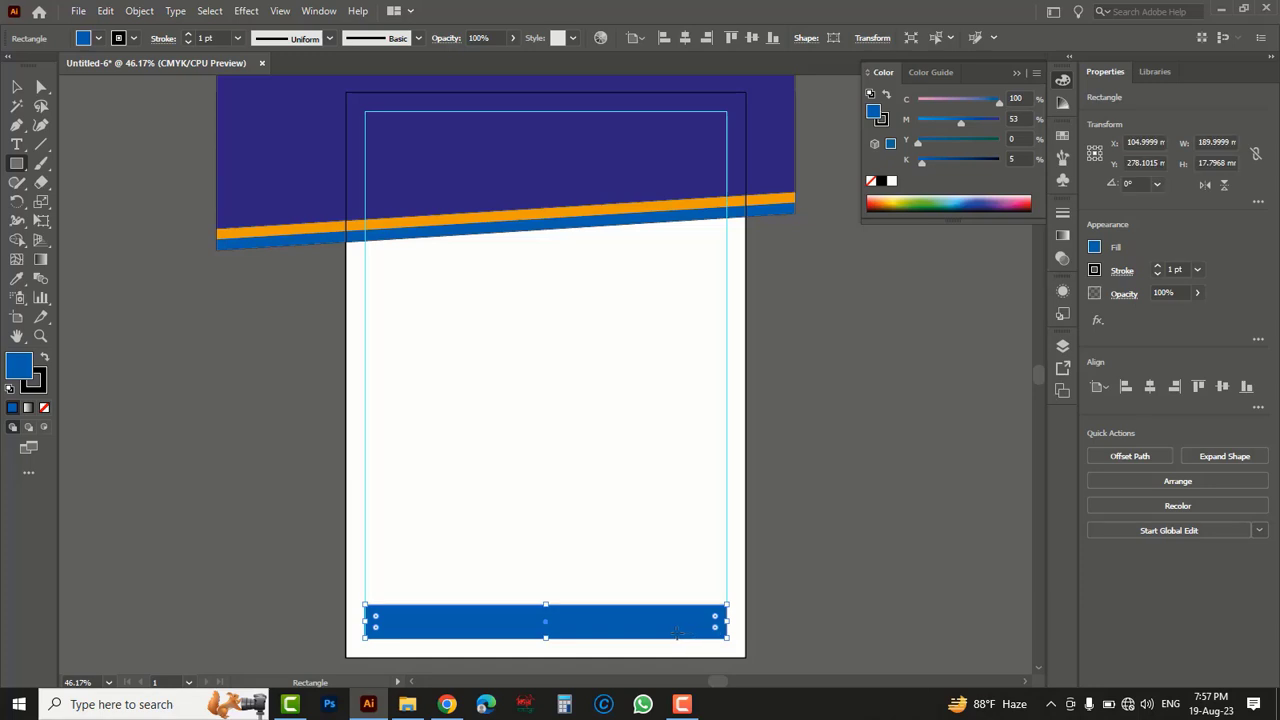
- Match the footer rectangle's color to the dark blue header and raise its top edge to a height of about 22 mm
click(17, 278)
click(86, 280)
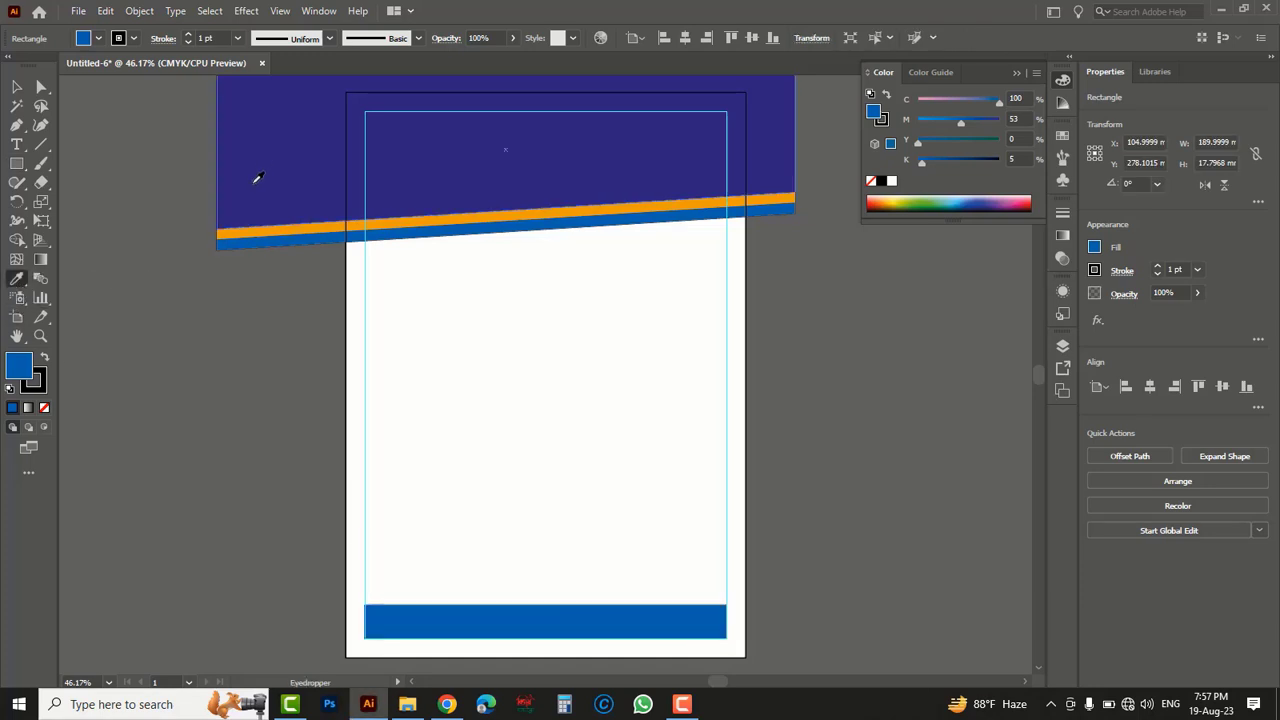
click(288, 171)
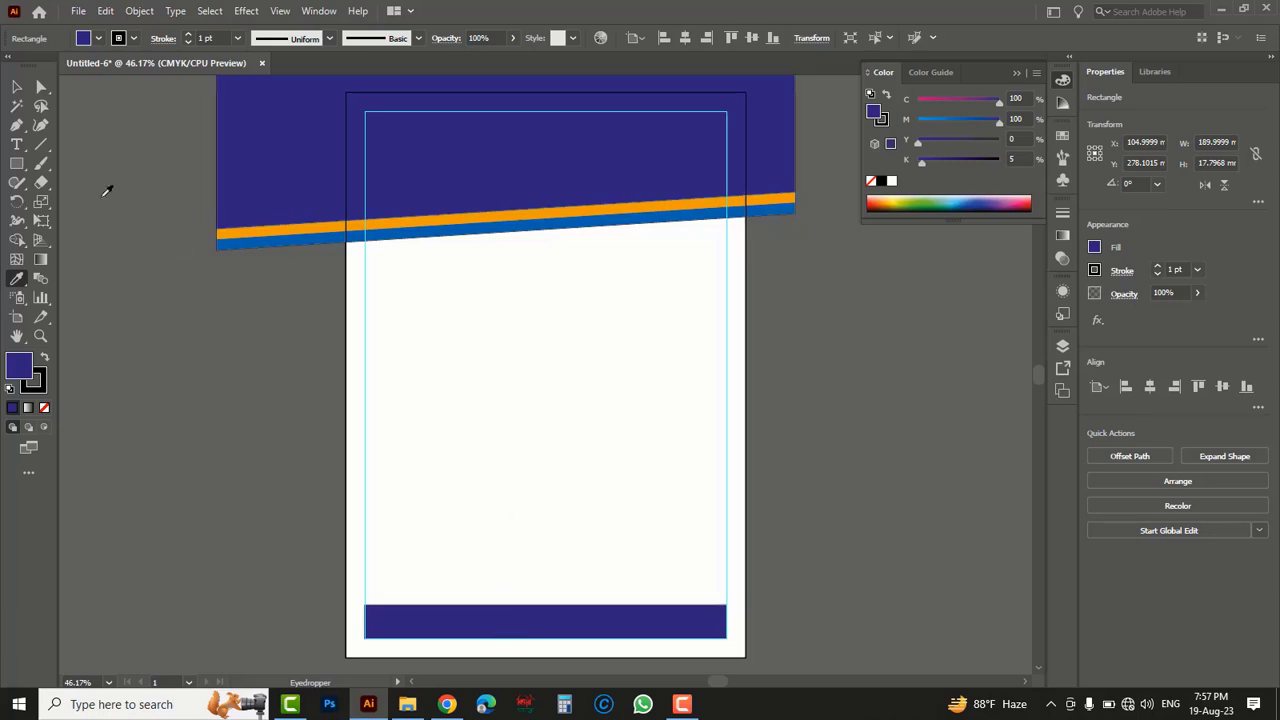
click(17, 87)
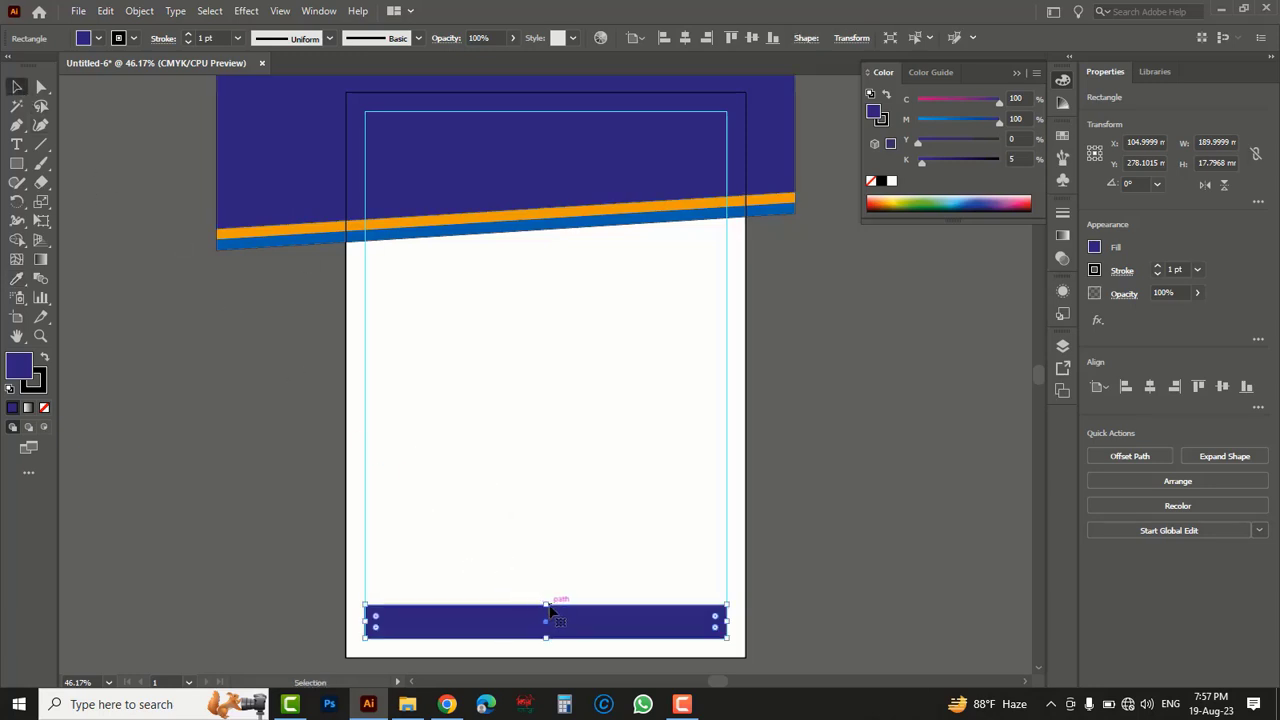
drag(546, 604, 547, 596)
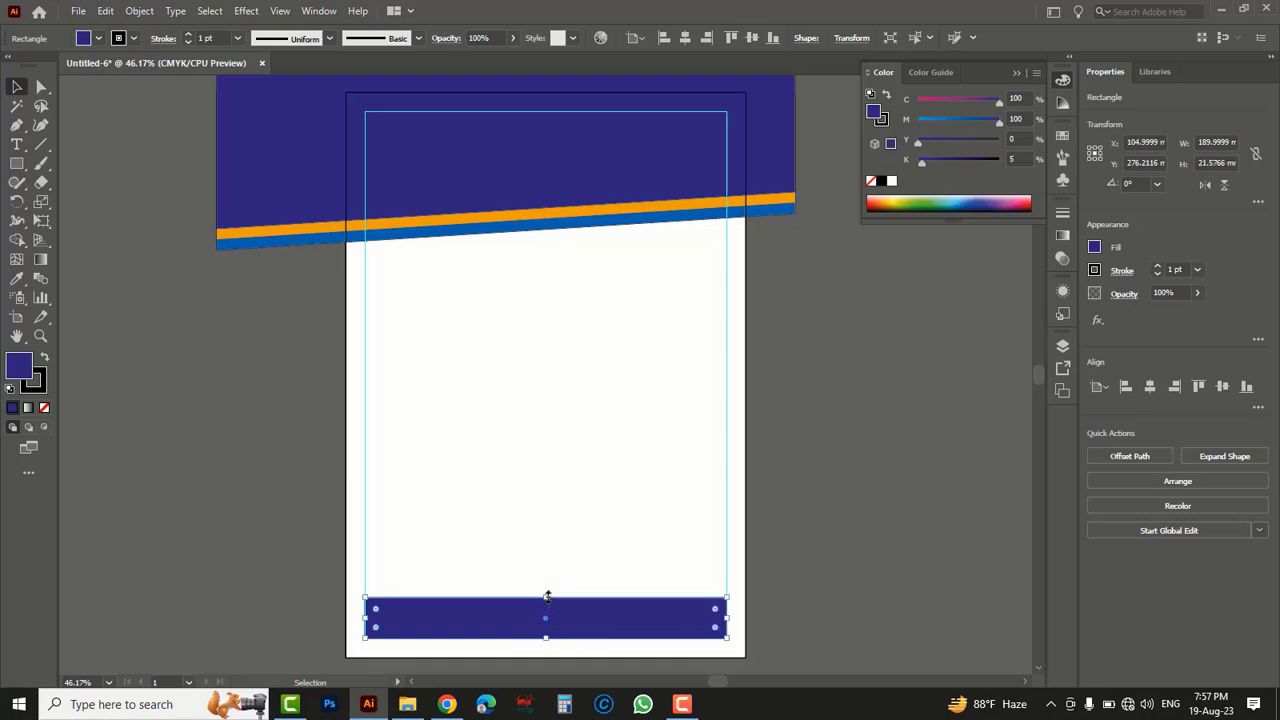
click(540, 346)
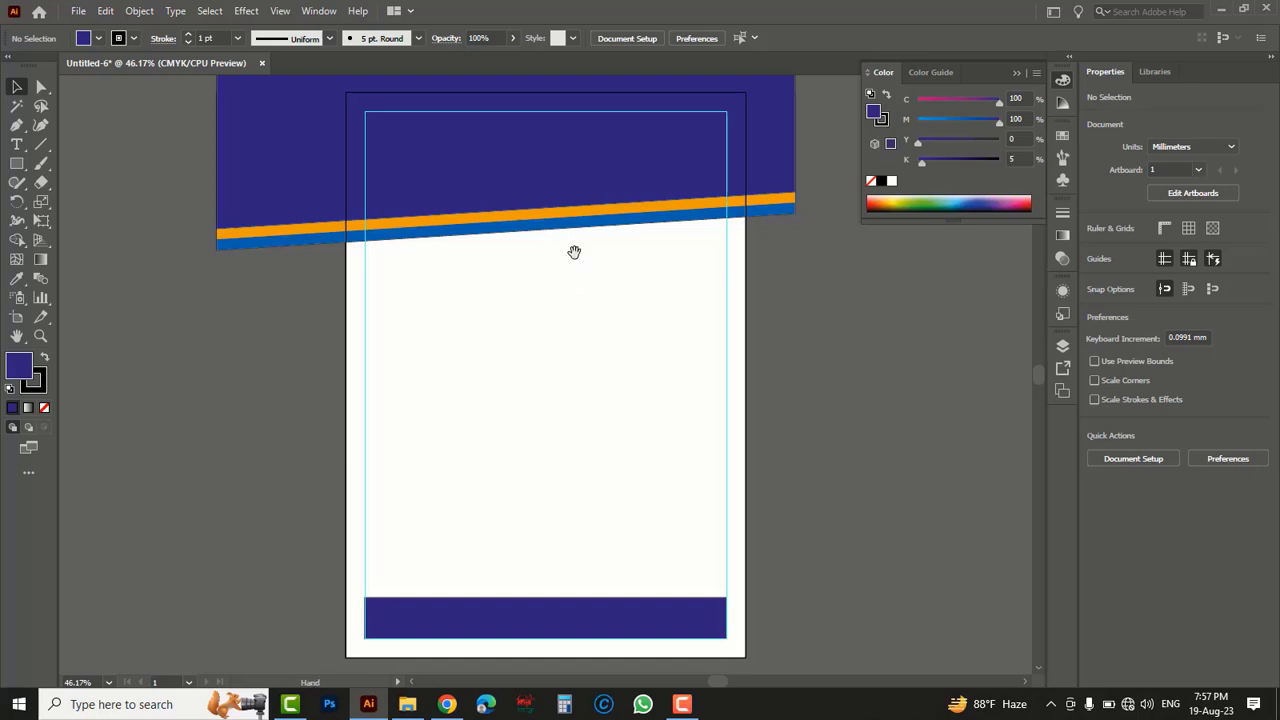
- Place a point text object with the Type tool inside the dark blue header, below the top margin guide
drag(574, 252, 601, 362)
ctrl+click(536, 332)
ctrl+click(567, 374)
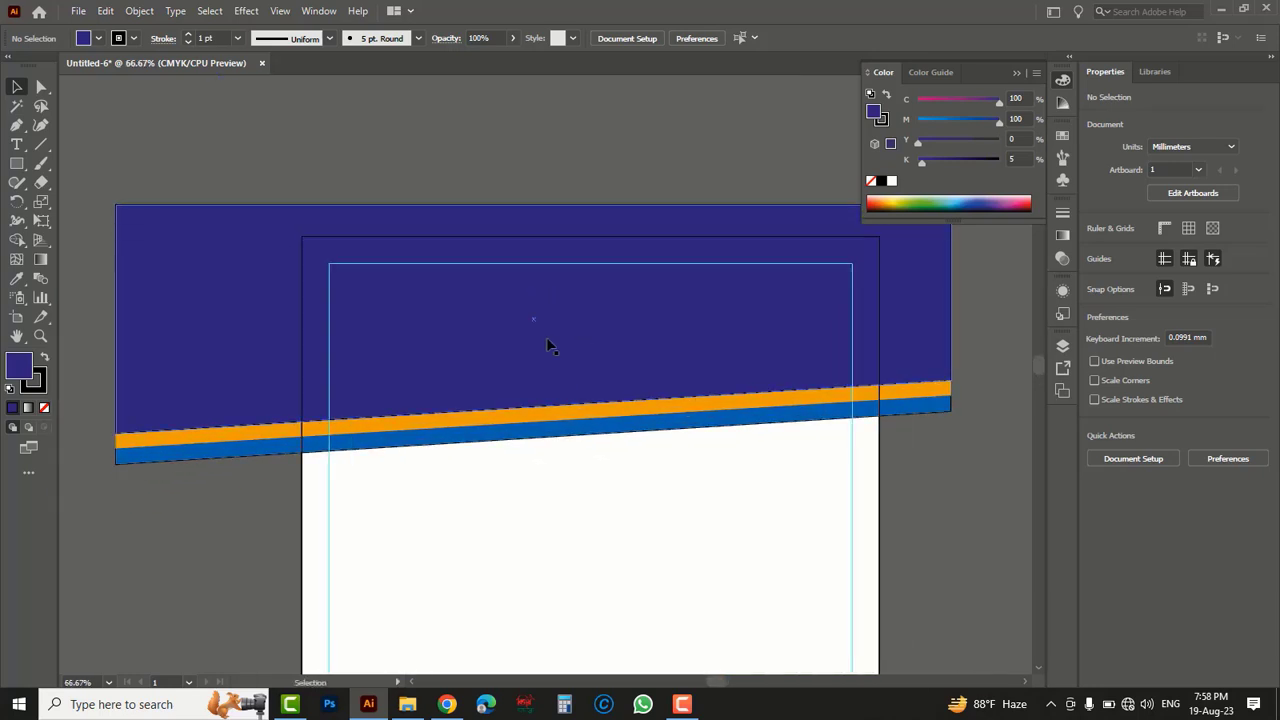
click(18, 146)
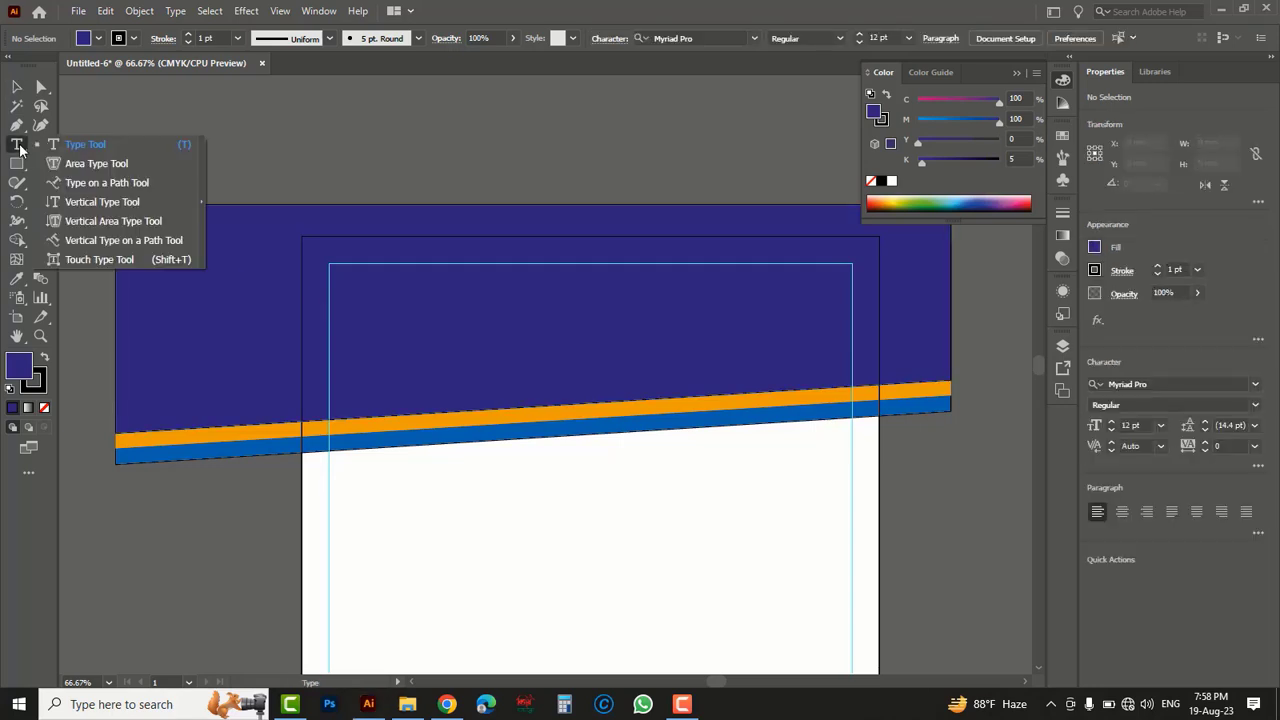
click(82, 149)
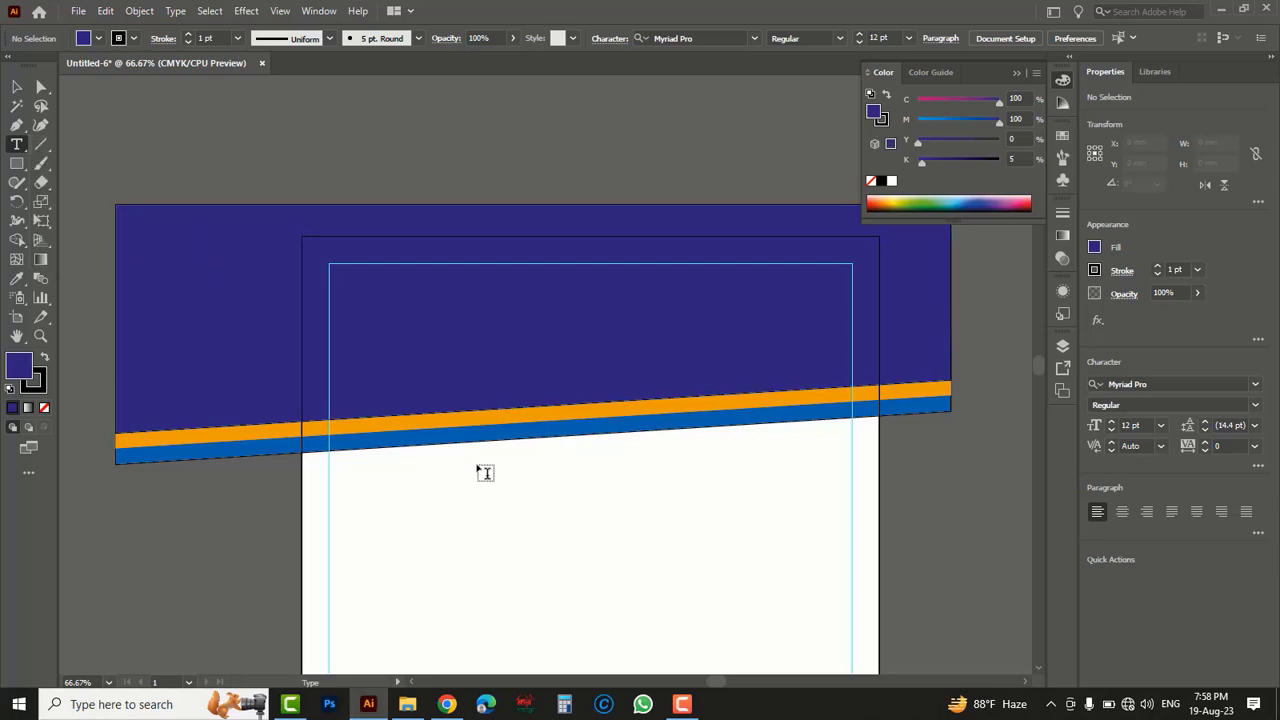
click(481, 320)
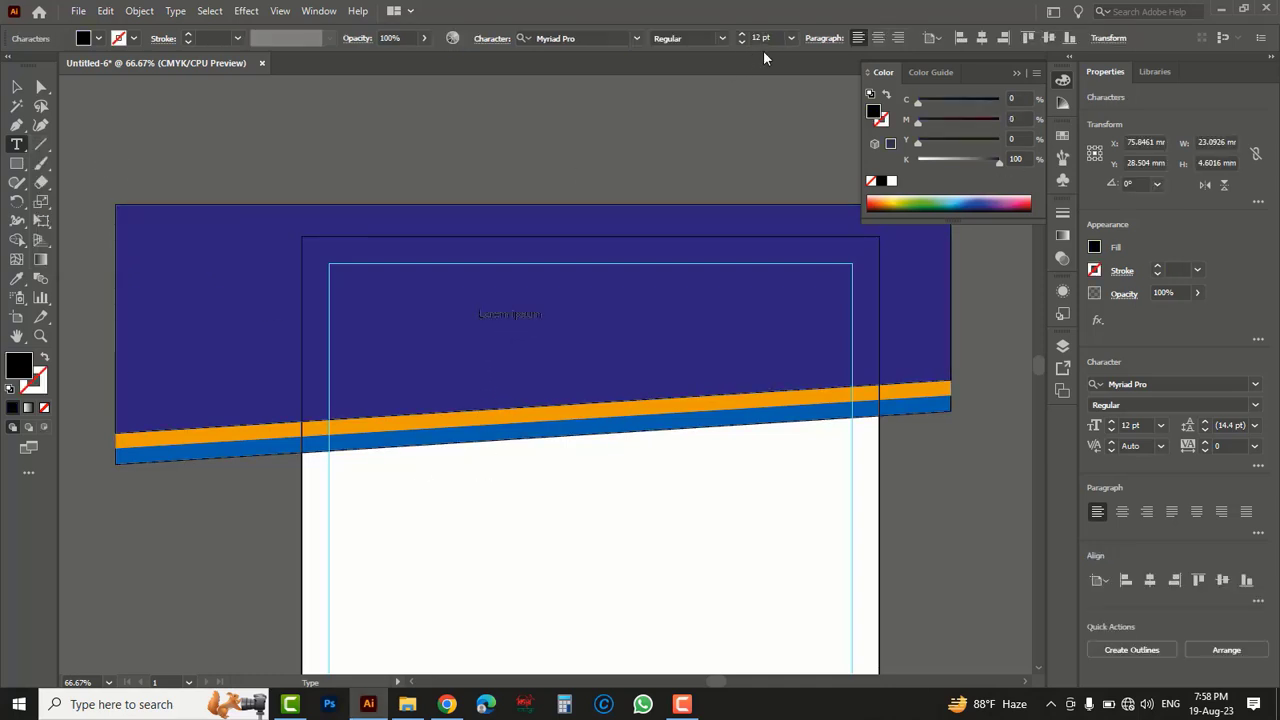
- Set the header placeholder text to 36 pt and fill it with white
click(791, 38)
click(800, 301)
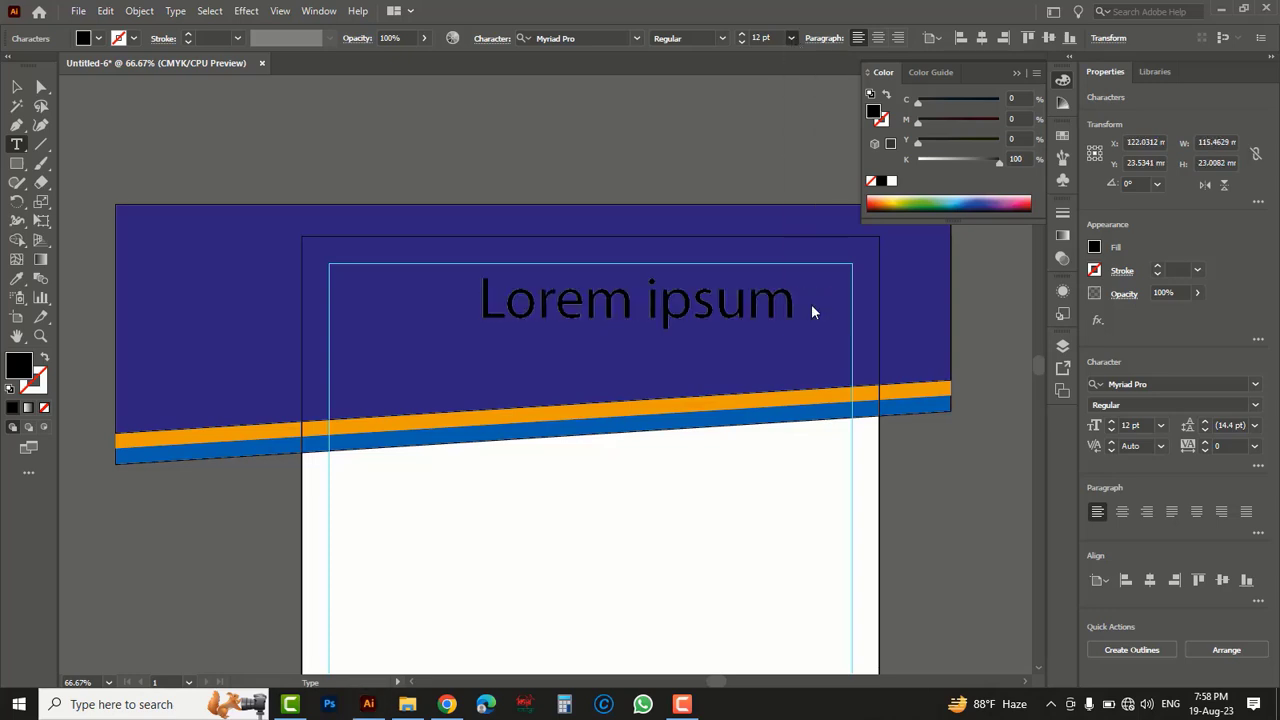
click(791, 38)
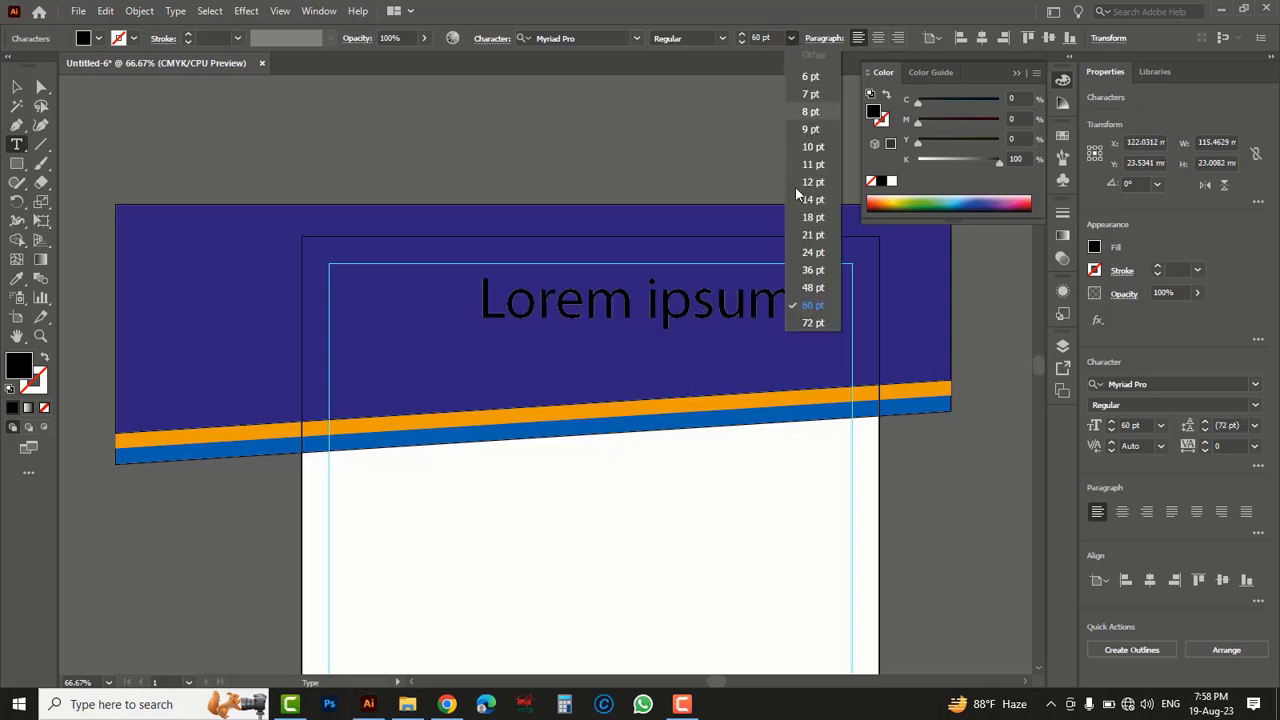
click(813, 273)
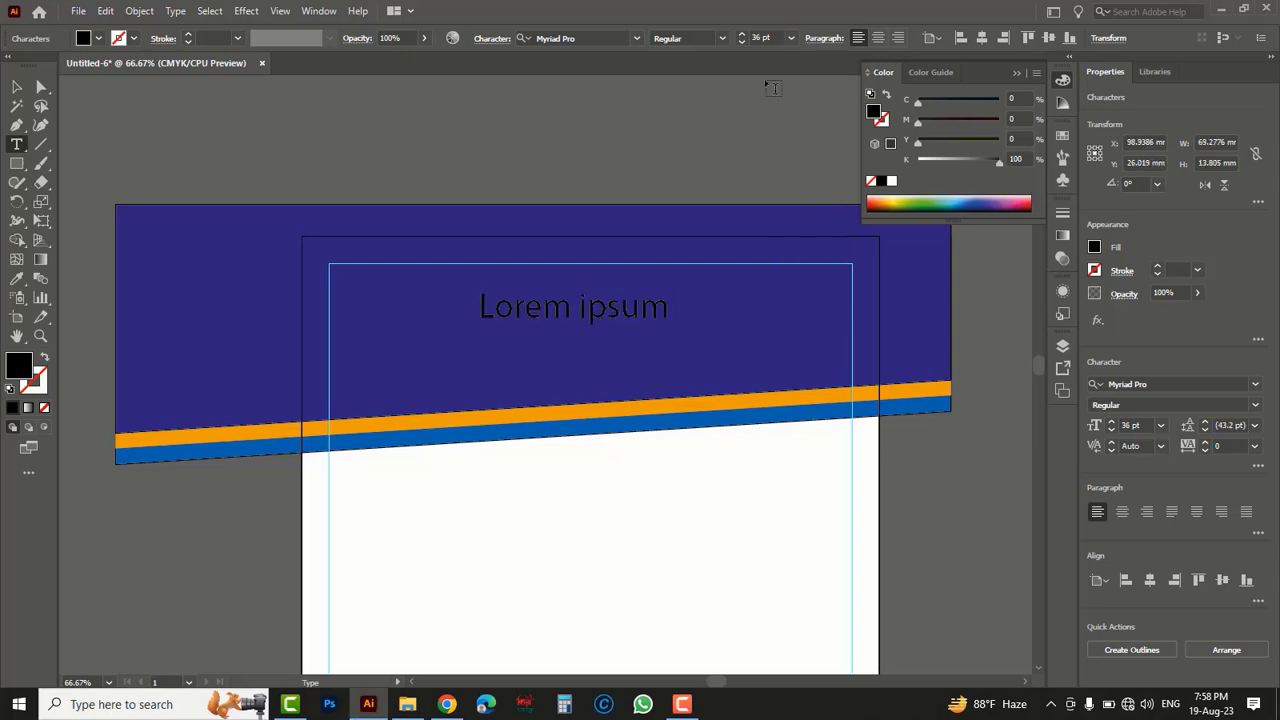
click(892, 182)
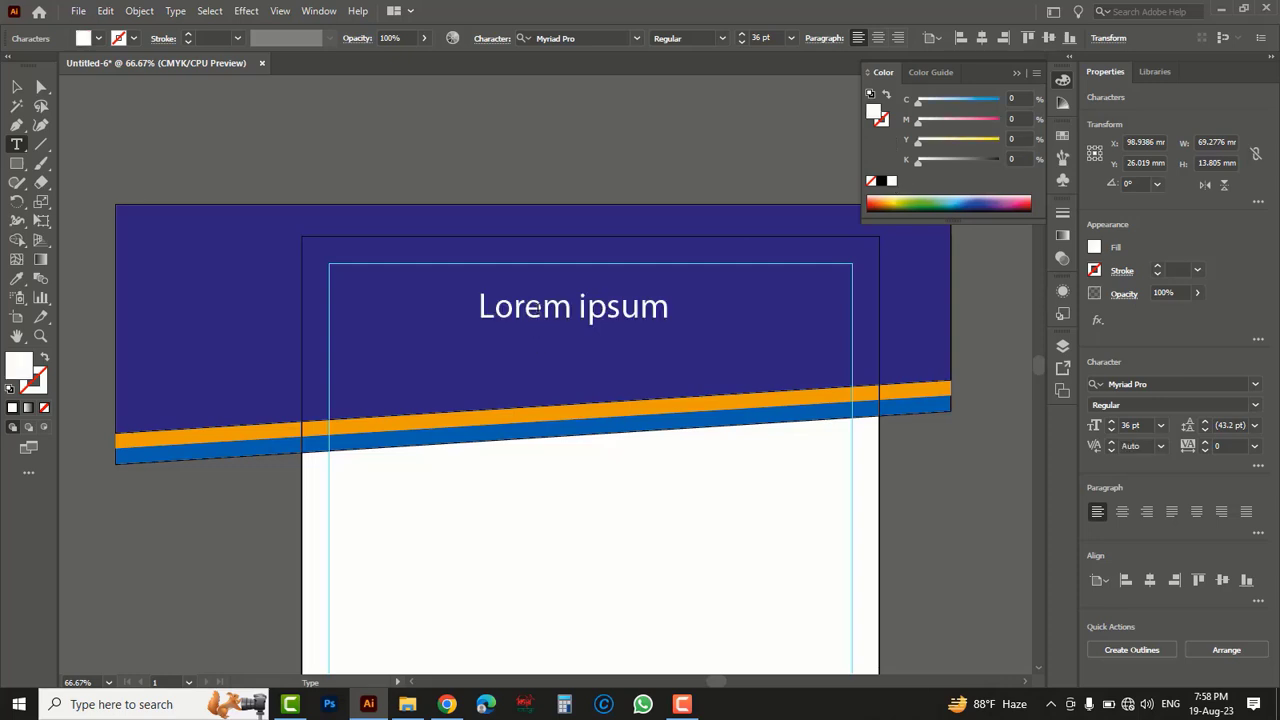
- Replace the header placeholder text with "SK GRAPHICS DESIGN LTD"
click(604, 307)
key(ctrl+a)
key(BackSpace)
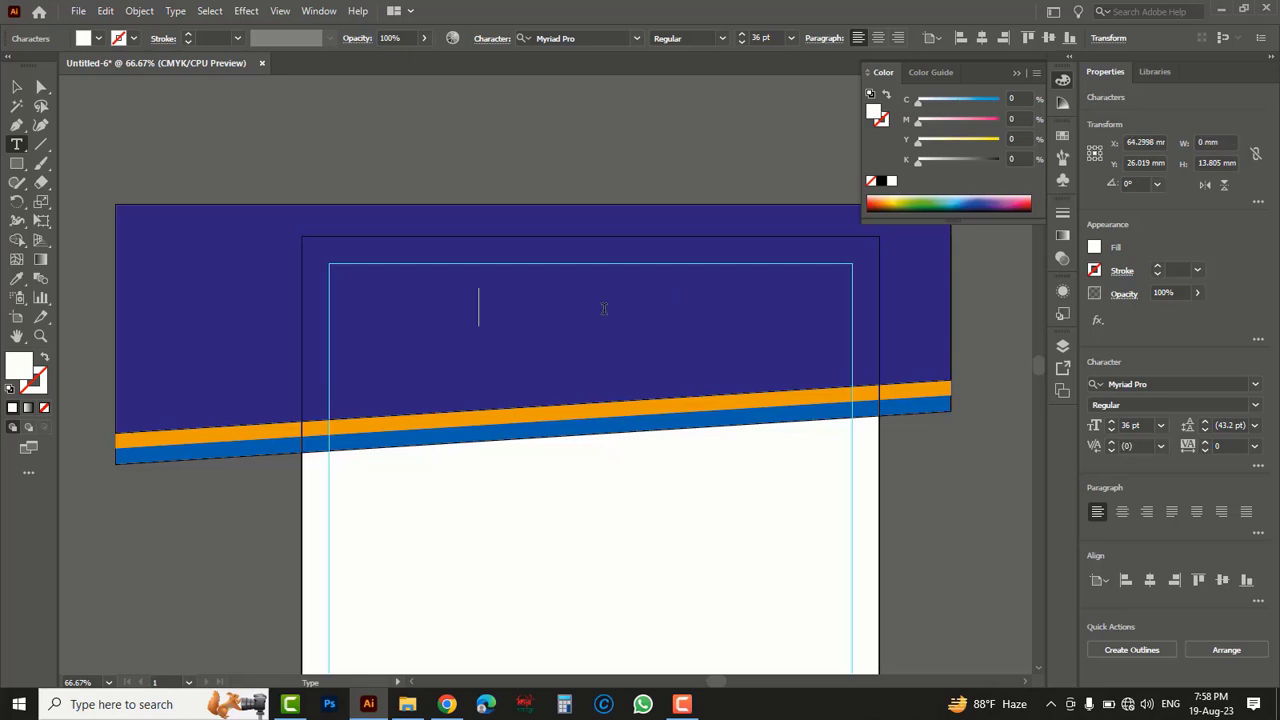
text(SK GR)
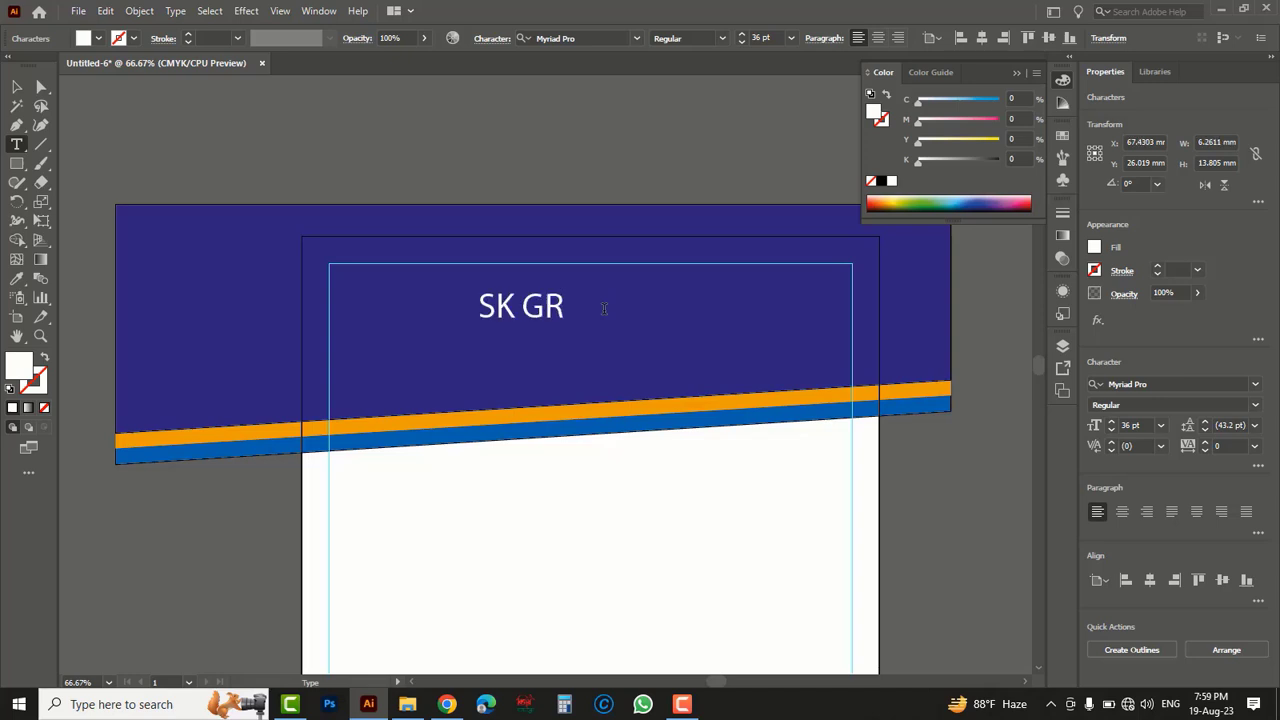
text(APHICS DESIGN)
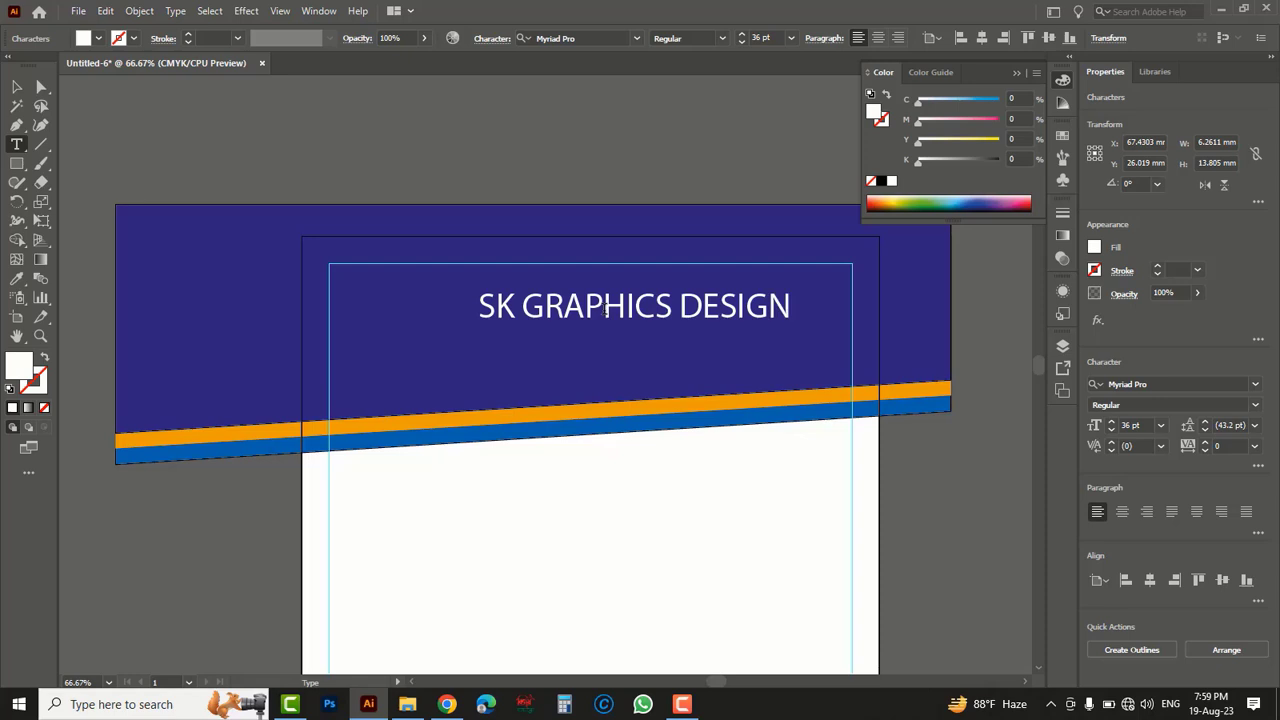
text( LTD)
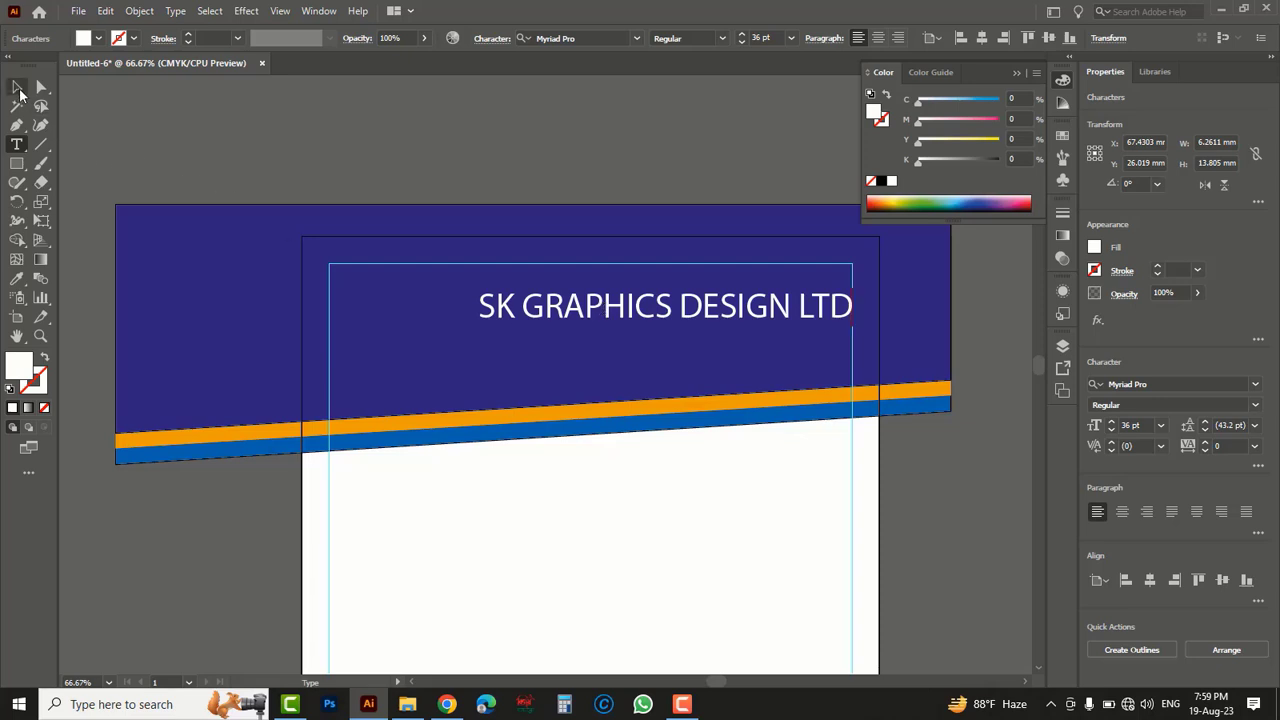
- Shift the company name about 21 mm left and place a copy of it about 16 mm below
click(19, 90)
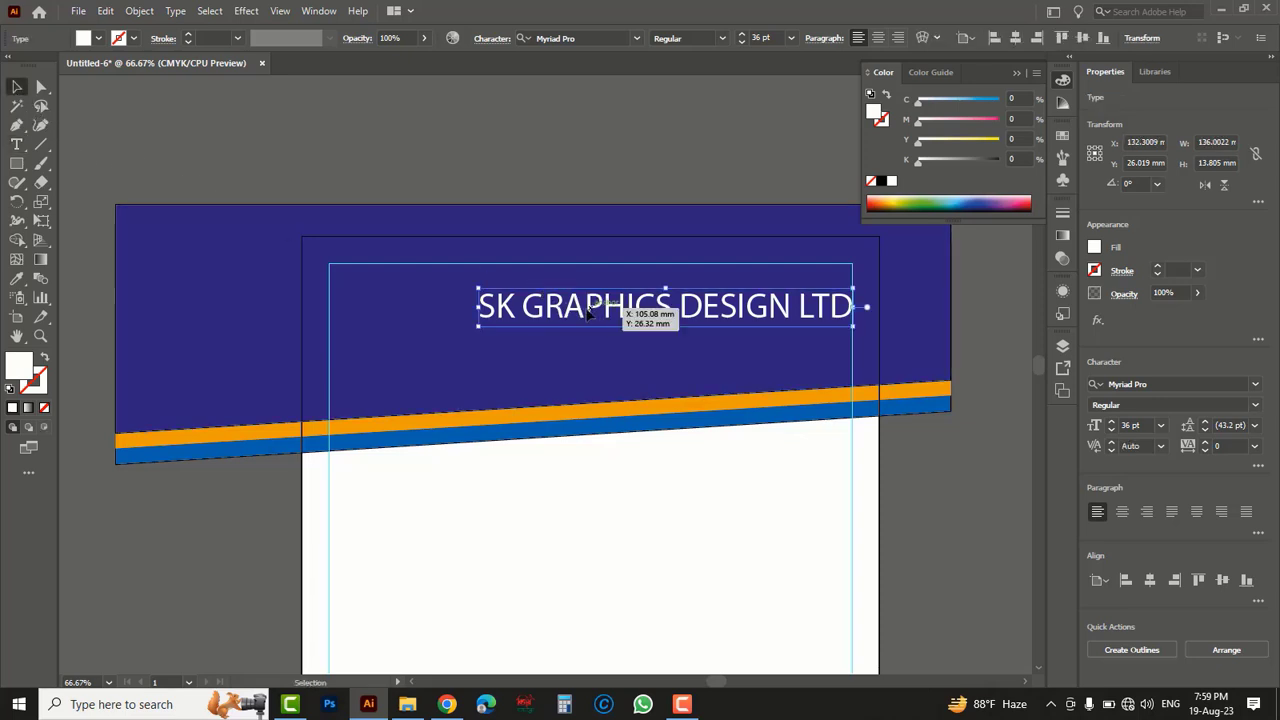
drag(592, 313, 534, 354)
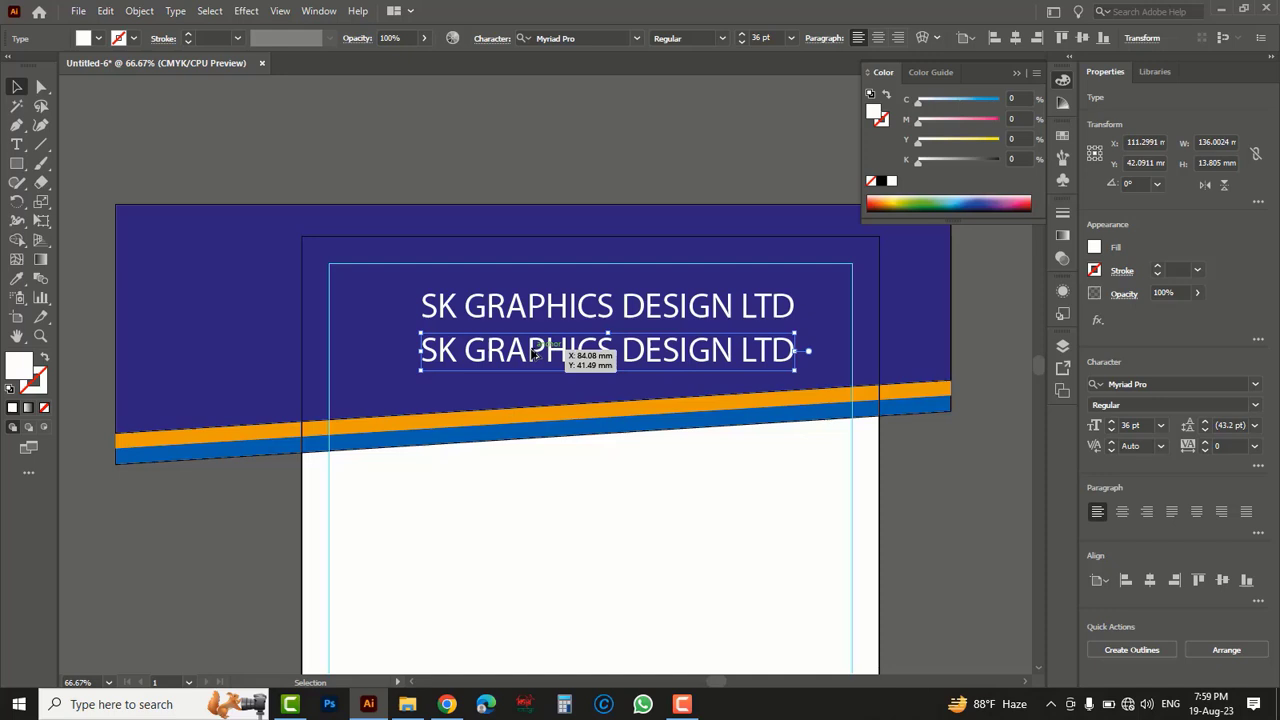
- Set the copied company name to 18 pt and replace its text with the company's postal address
click(790, 38)
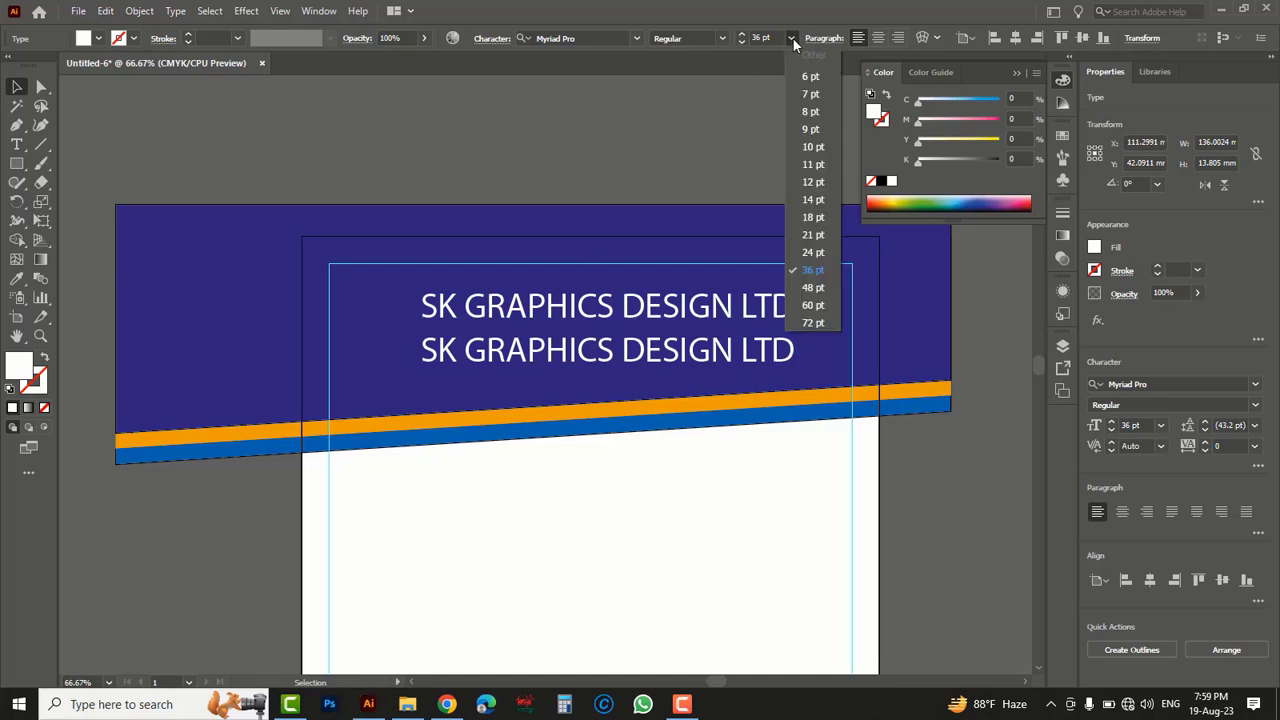
click(813, 217)
key(t)
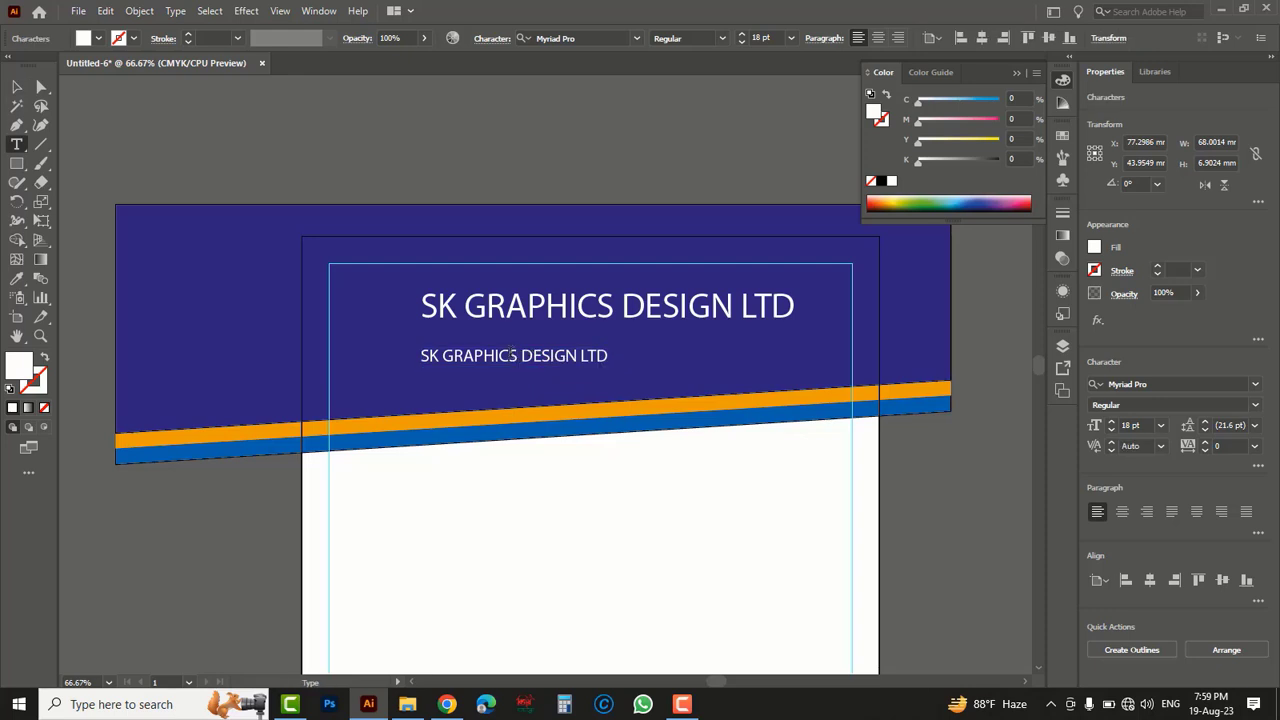
triple_click(510, 354)
key(BackSpace)
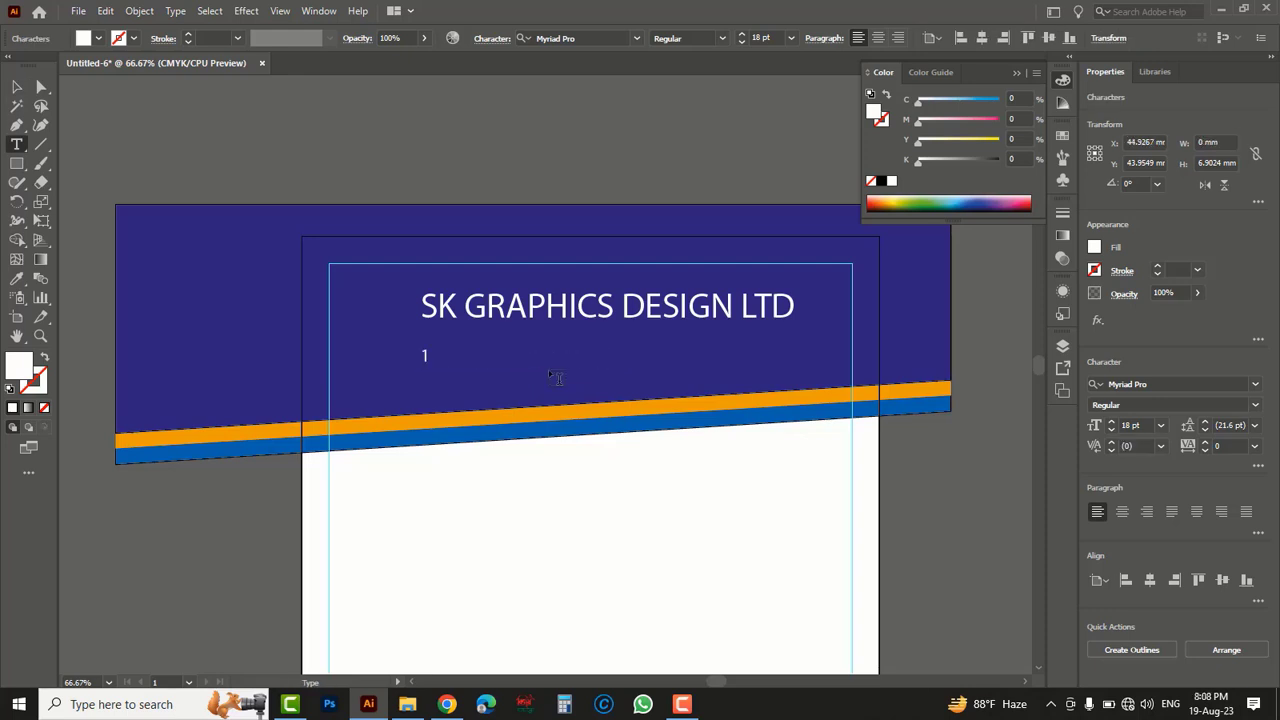
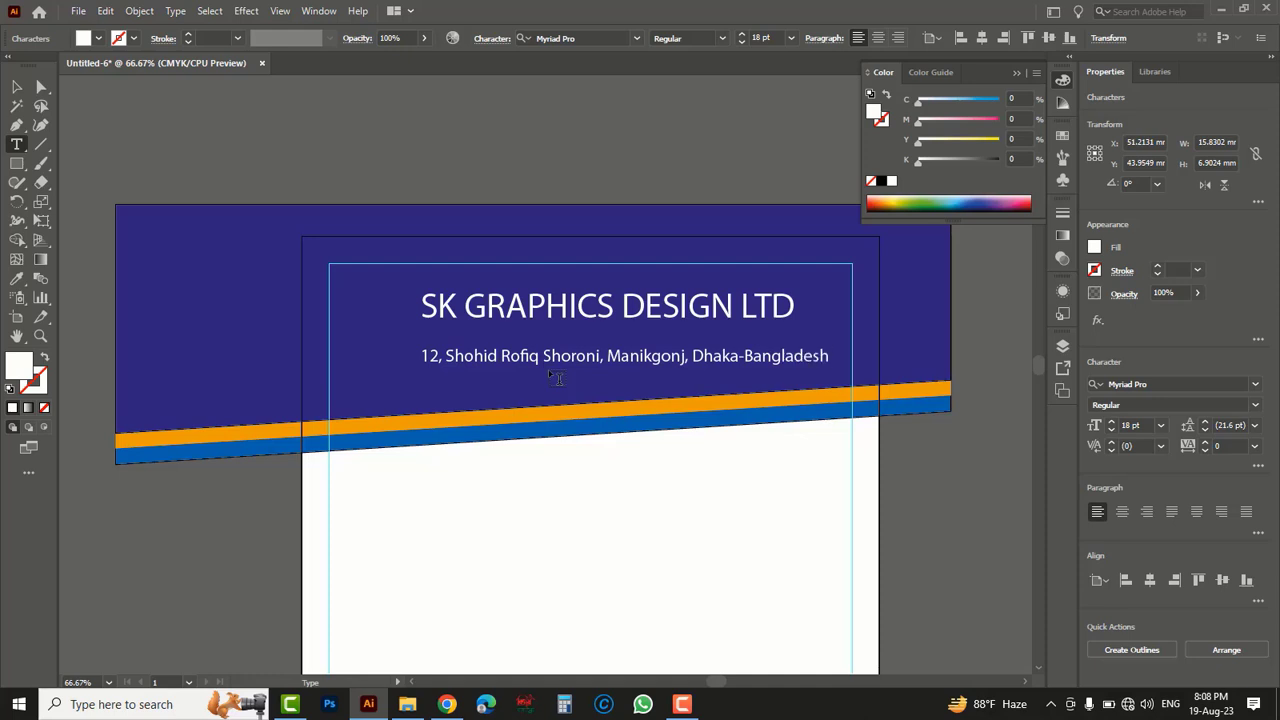
- Add a second line below the address reading "Mobile :" followed by the company's two phone numbers
key(Return)
text(Mobile)
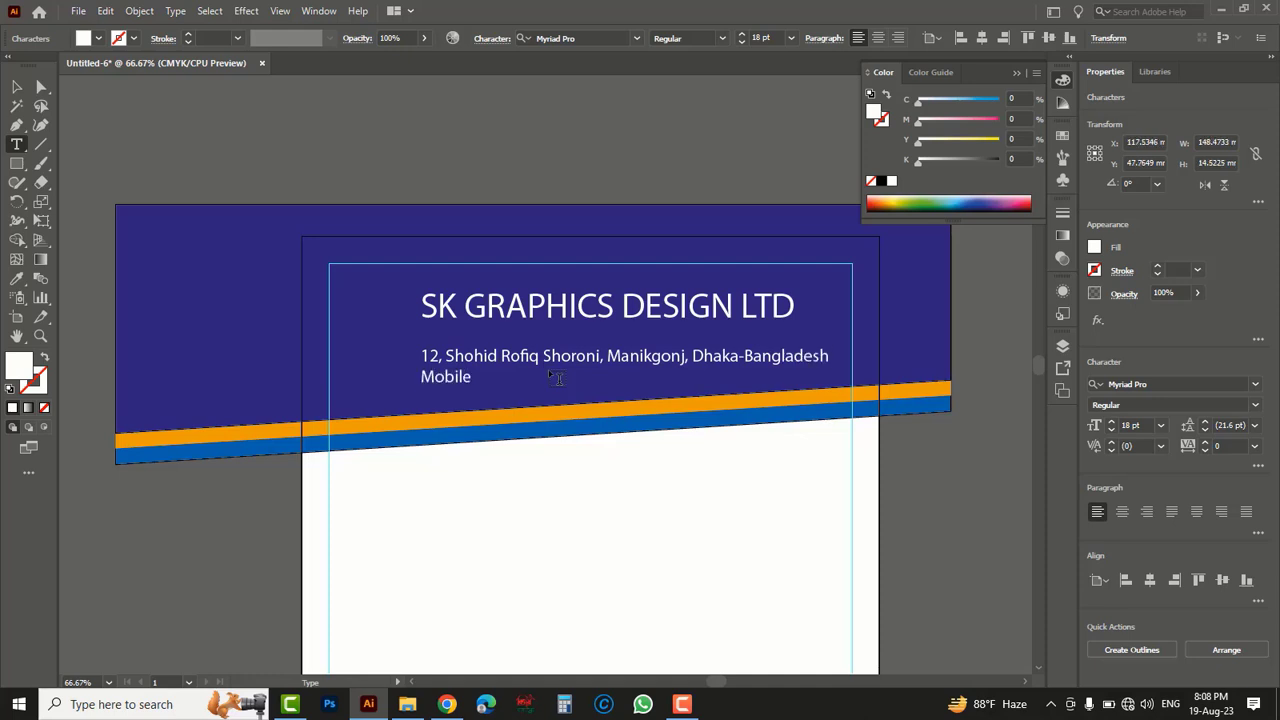
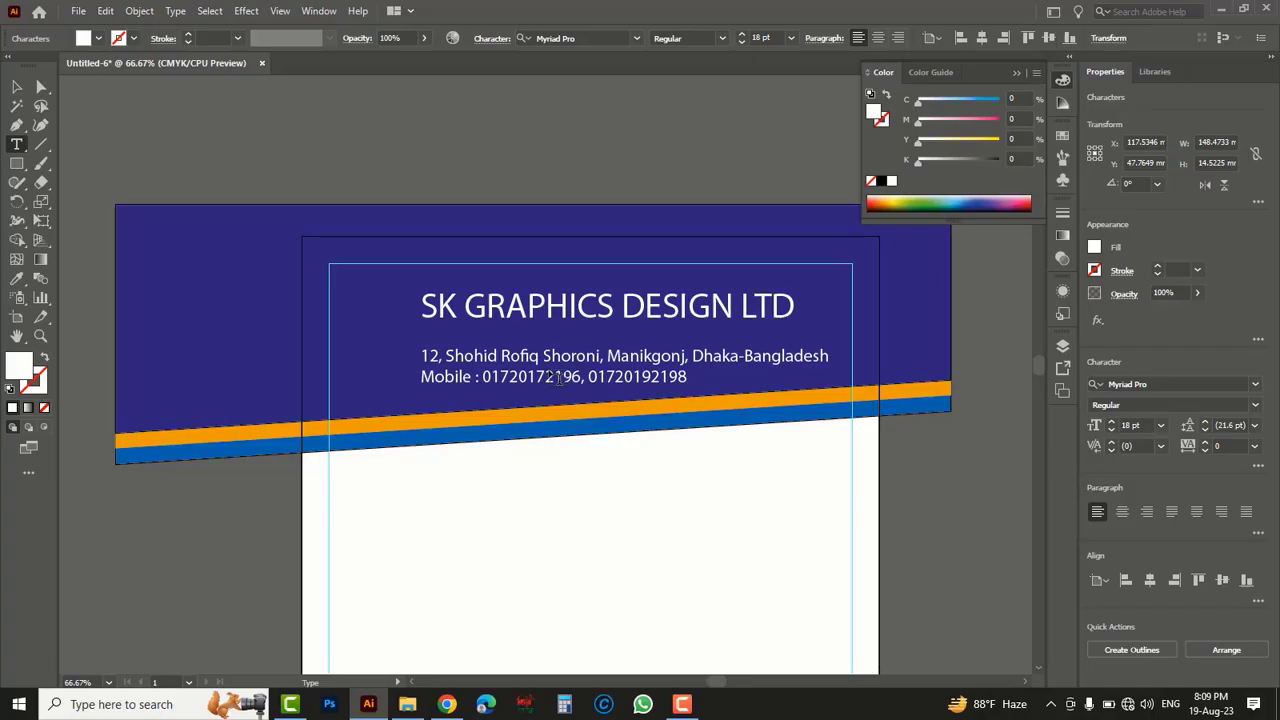
- Centre-align the address and phone text and move the block back beneath the company name
click(16, 88)
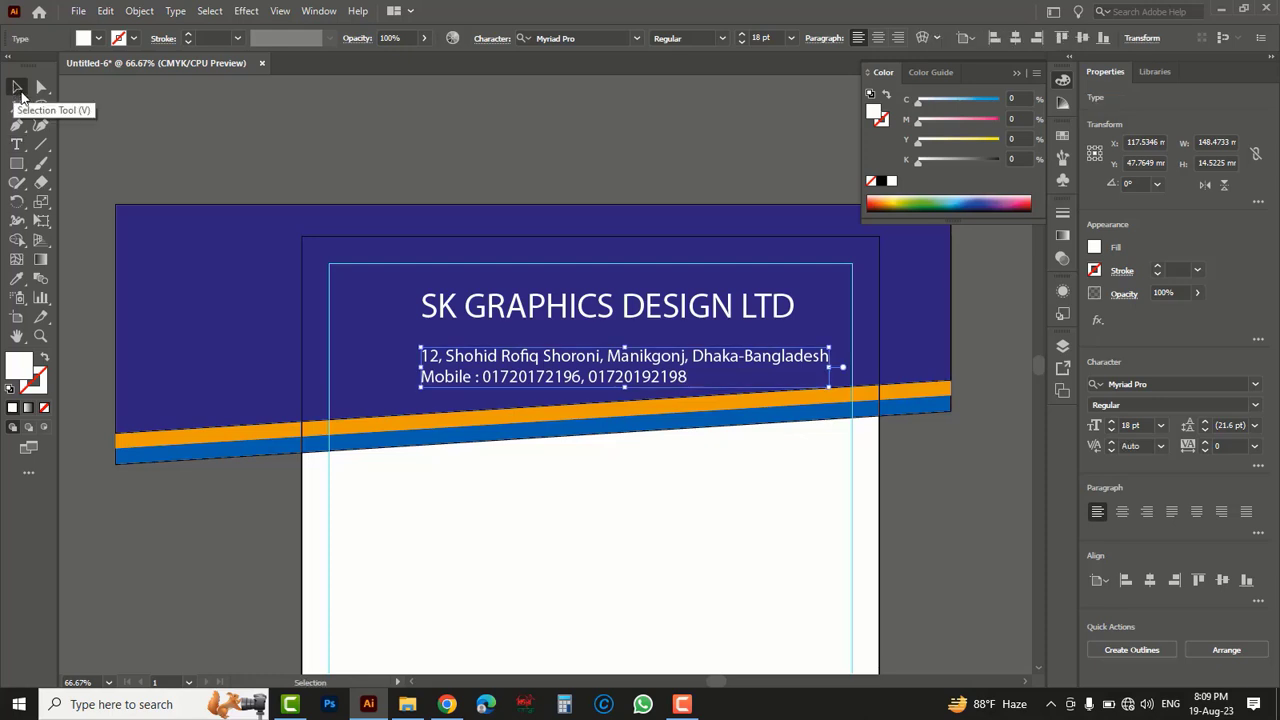
click(877, 39)
drag(592, 357, 747, 360)
- Fill the company name with yellow, using C 0, M 20, Y 100, K 0
click(681, 314)
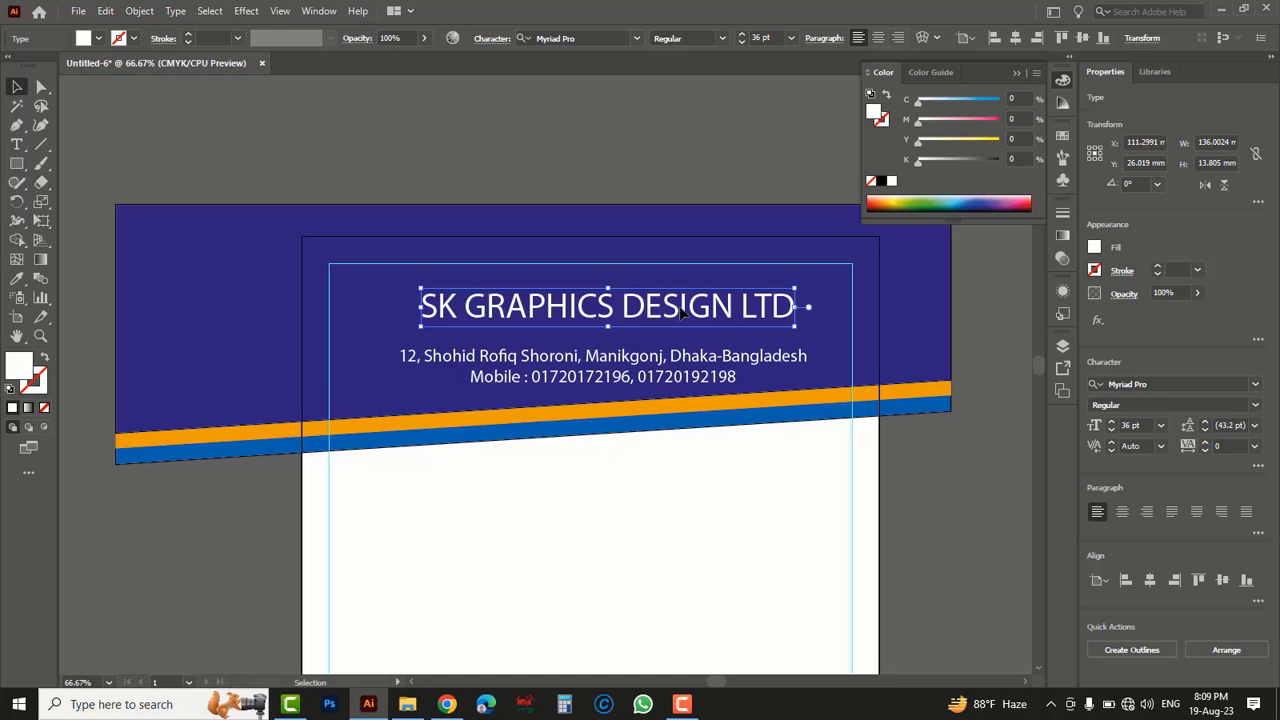
drag(921, 143, 998, 140)
drag(920, 121, 935, 125)
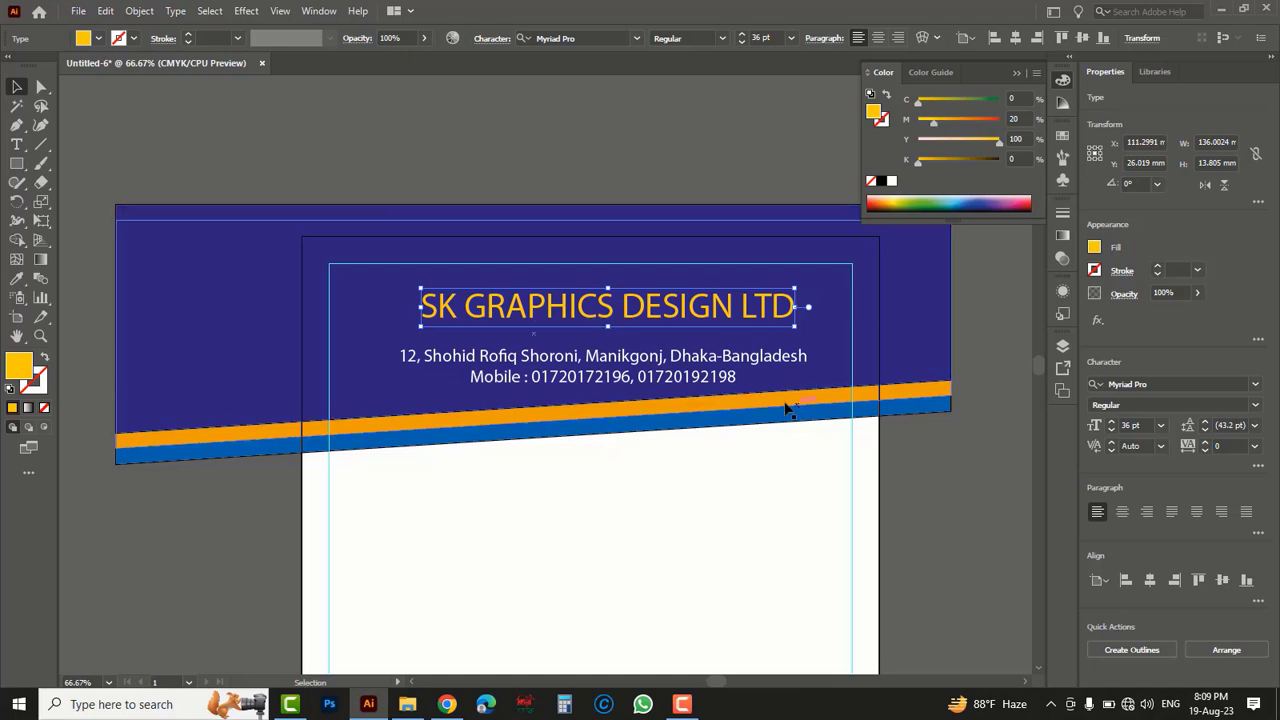
- Try the orange header stripe's colour on the company name with the Eyedropper, and undo it
click(17, 281)
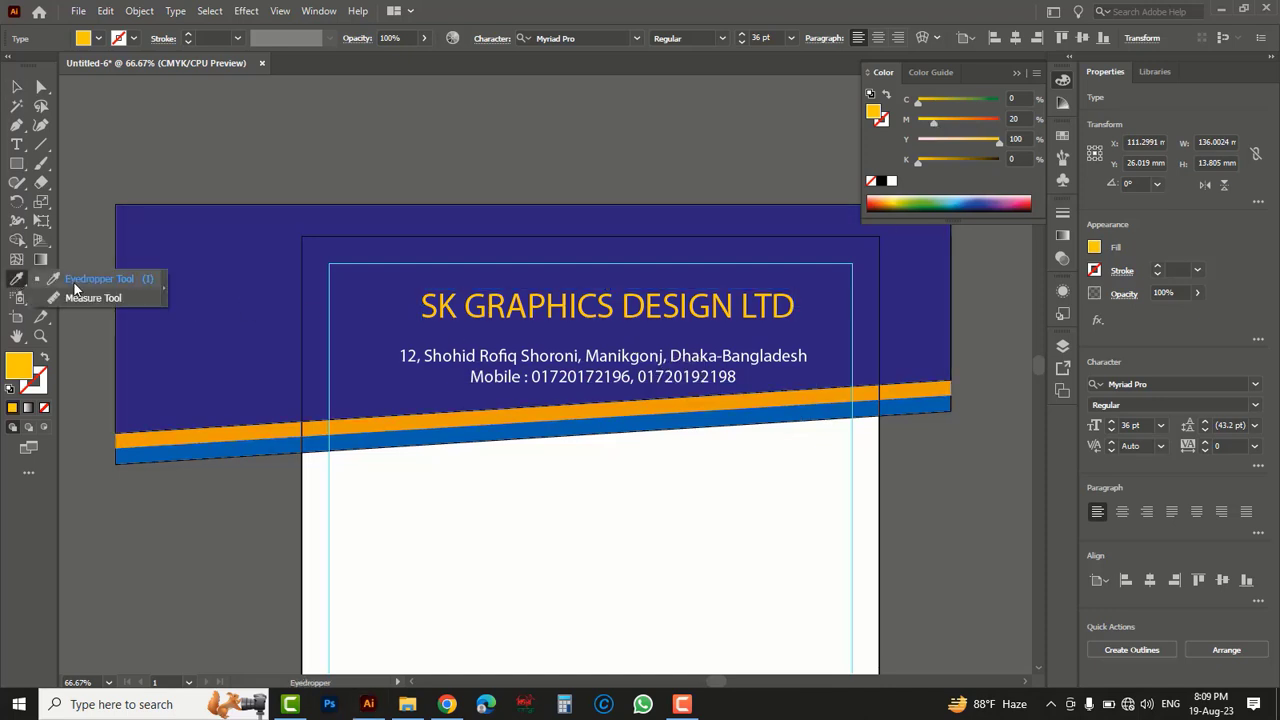
click(405, 419)
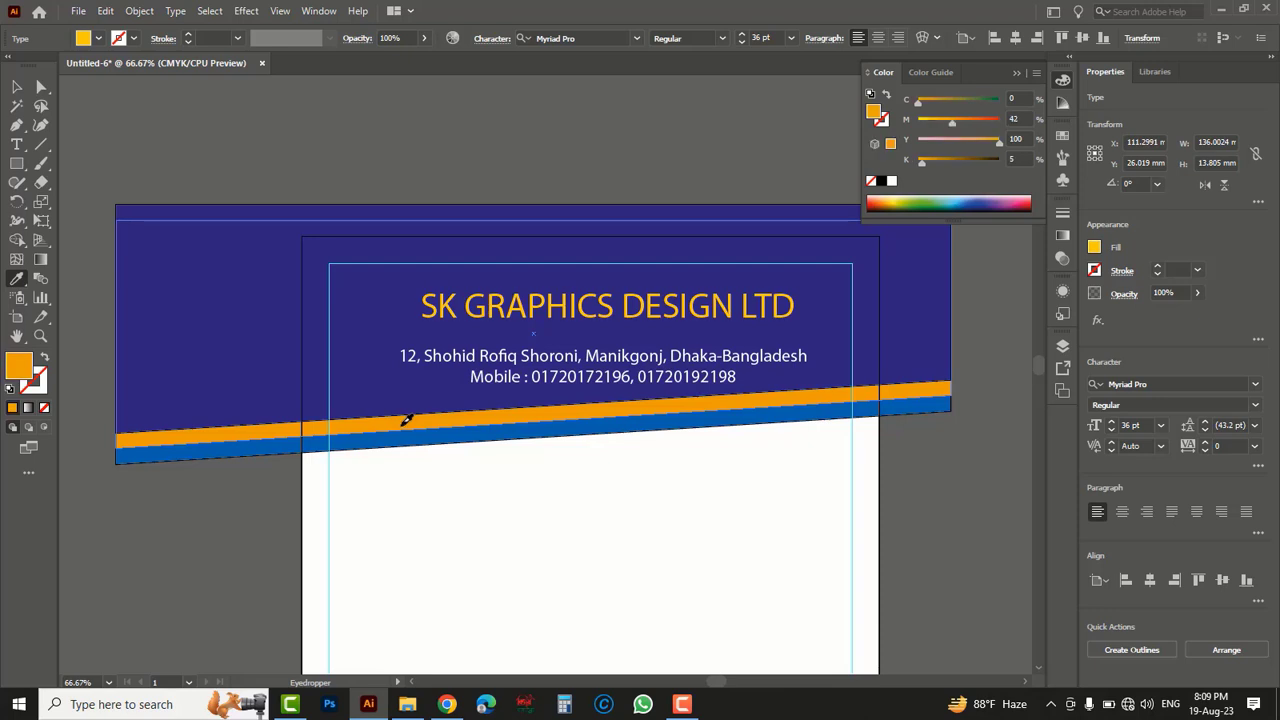
click(17, 87)
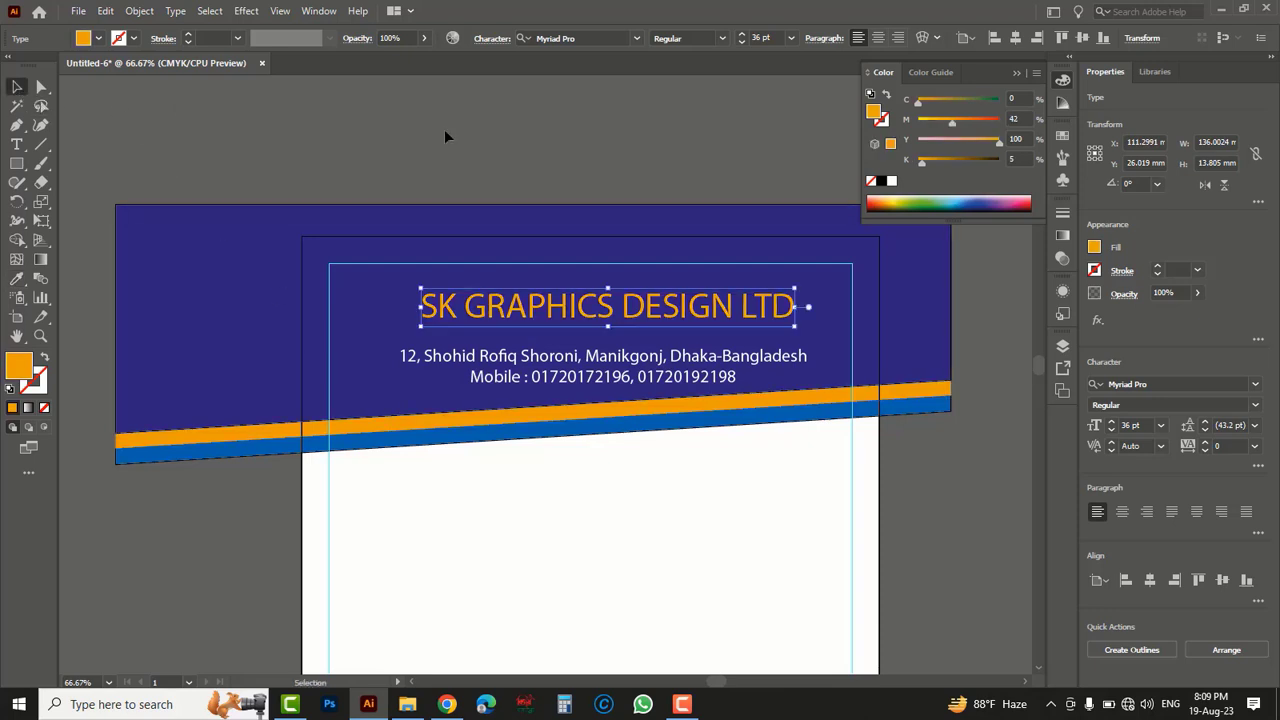
key(ctrl+z)
- Change the company name's font to DIN Pro Condensed Medium
click(1137, 384)
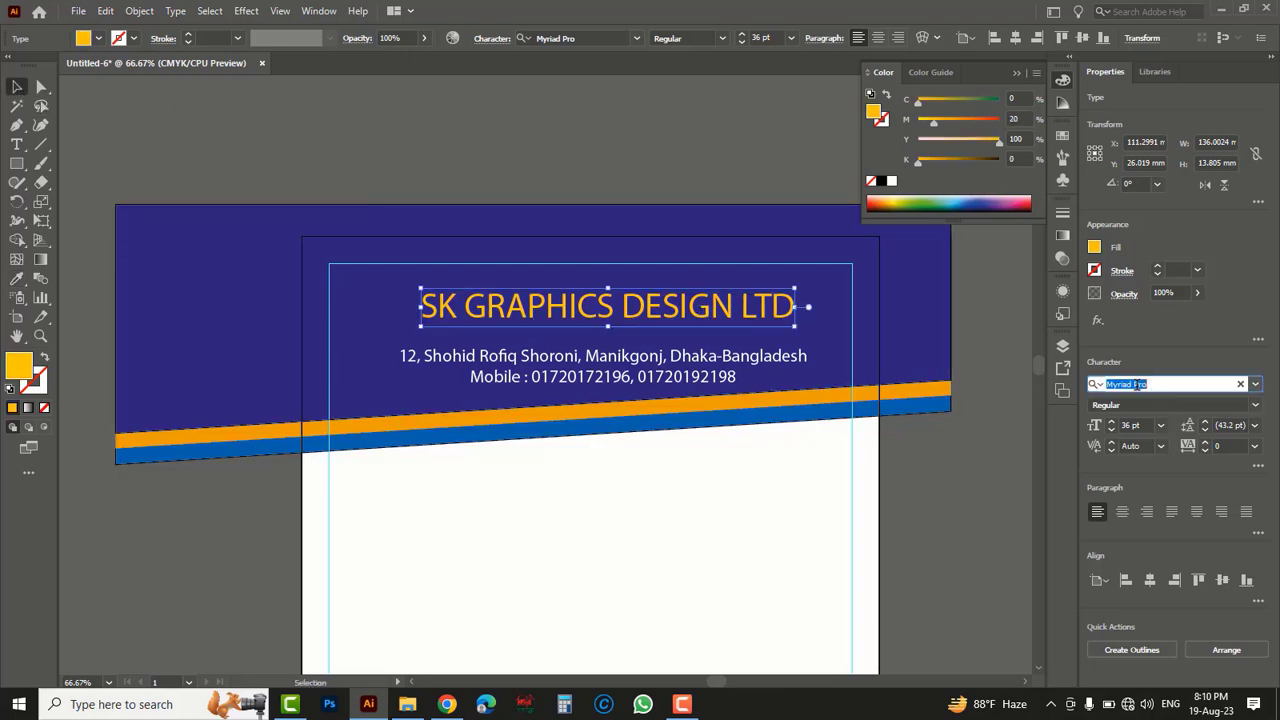
text(din pro)
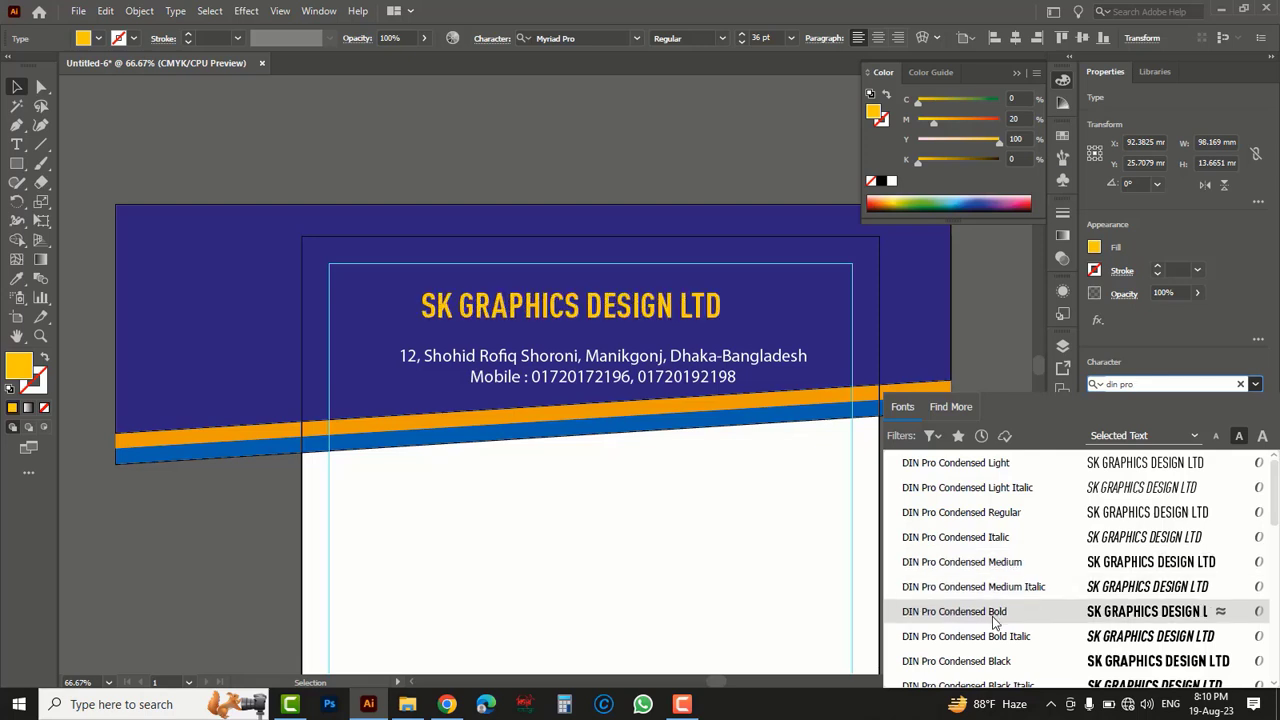
click(989, 566)
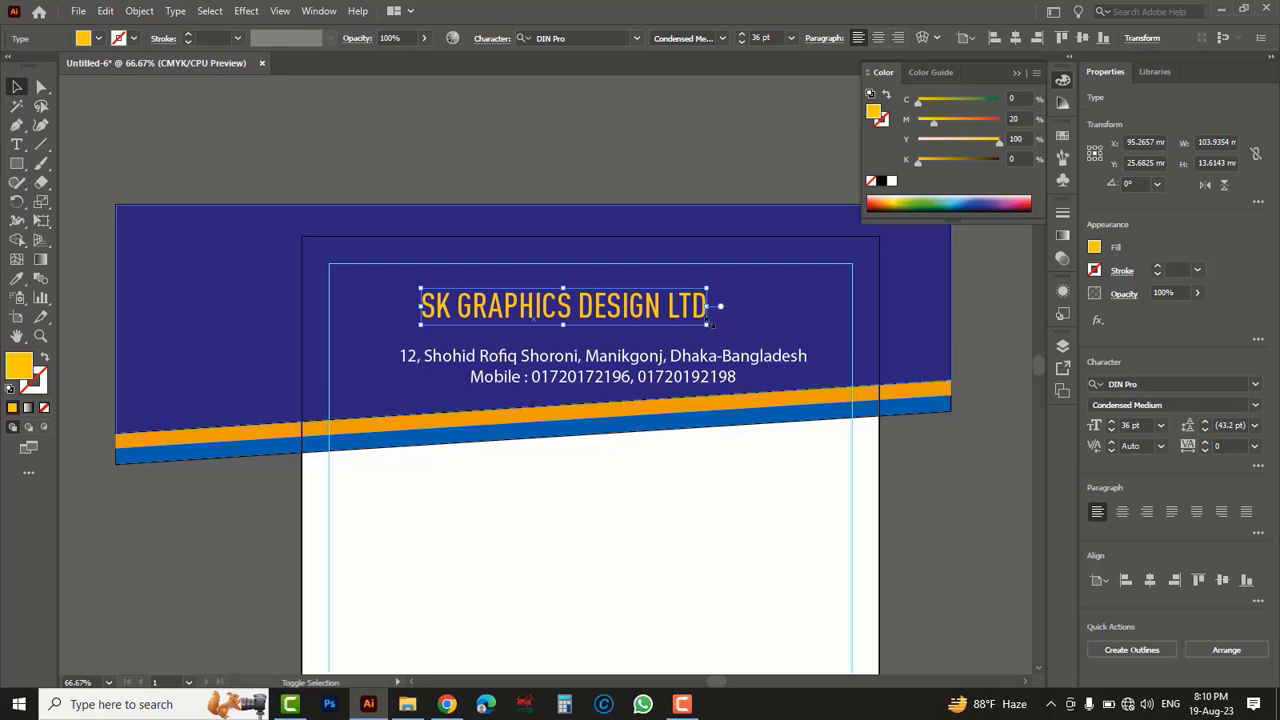
- Enlarge the company name to about 137 mm wide and shift the address block slightly right beneath it
drag(709, 319, 768, 318)
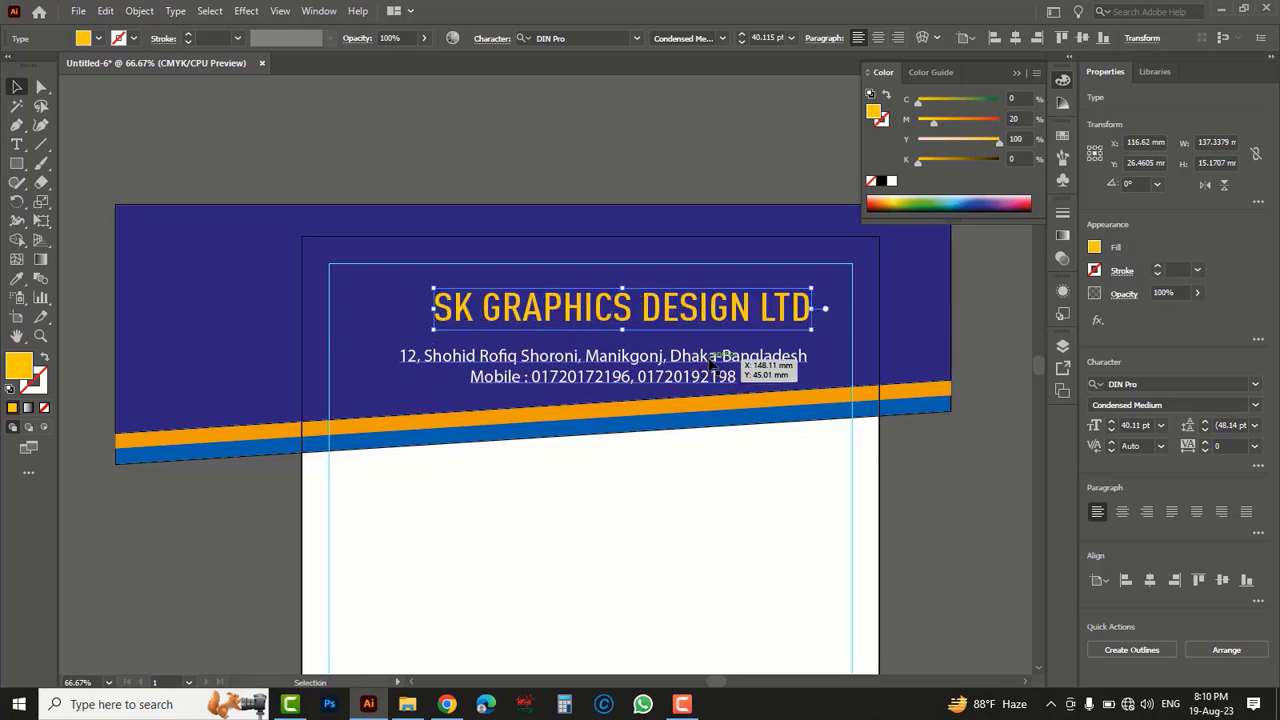
drag(710, 361, 725, 366)
click(671, 537)
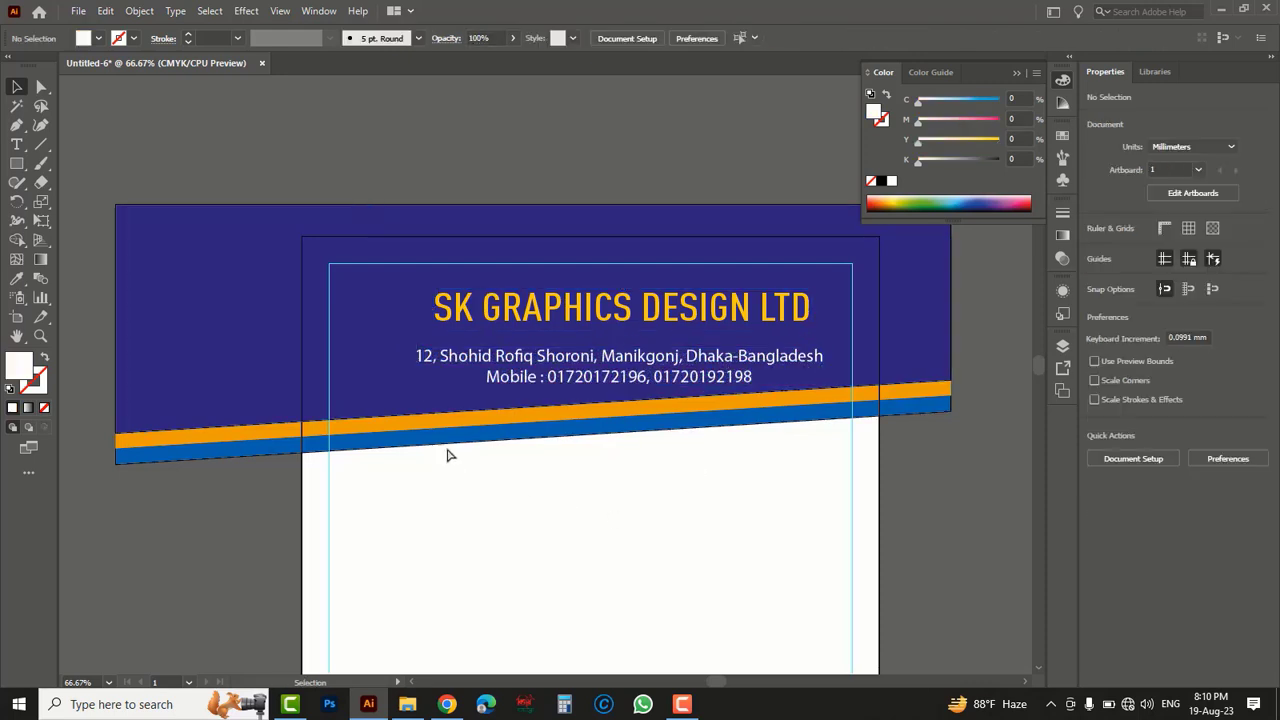
- Scale the address and phone block down to about 16 pt
ctrl+click(453, 352)
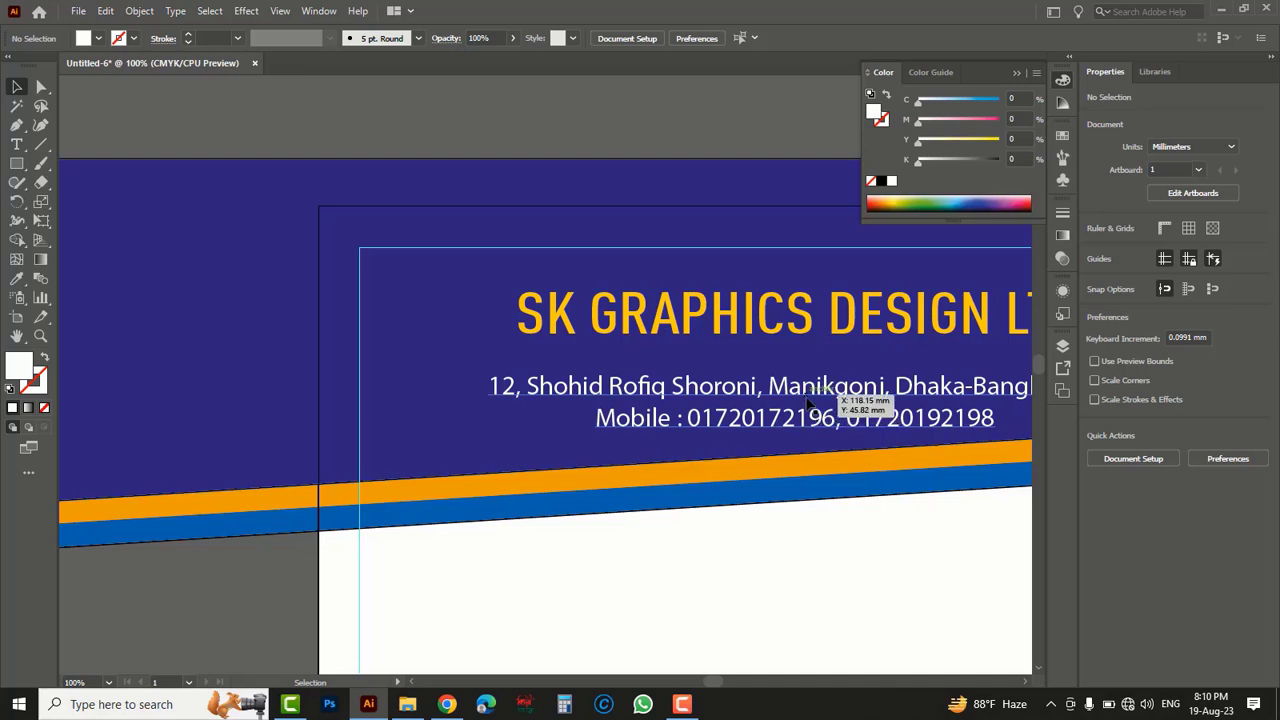
click(820, 388)
drag(488, 433, 553, 427)
- Reduce the address and phone block slightly further and position it beneath the company name, within the name's width
key(space)
drag(914, 517, 714, 526)
key(space)
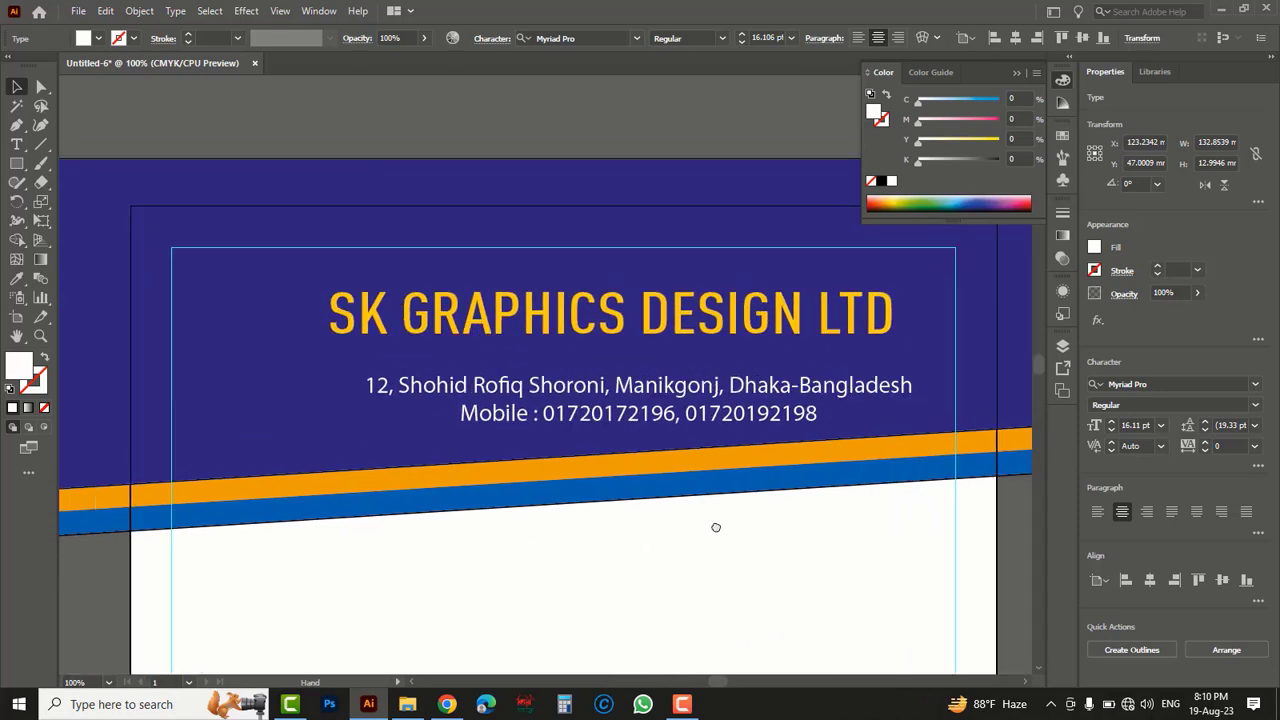
drag(685, 395, 667, 385)
mouse_move(917, 422)
mouse_down()
mouse_move(932, 420)
mouse_move(905, 412)
mouse_up()
drag(690, 540, 718, 566)
shift+click(723, 353)
drag(723, 353, 722, 358)
click(768, 580)
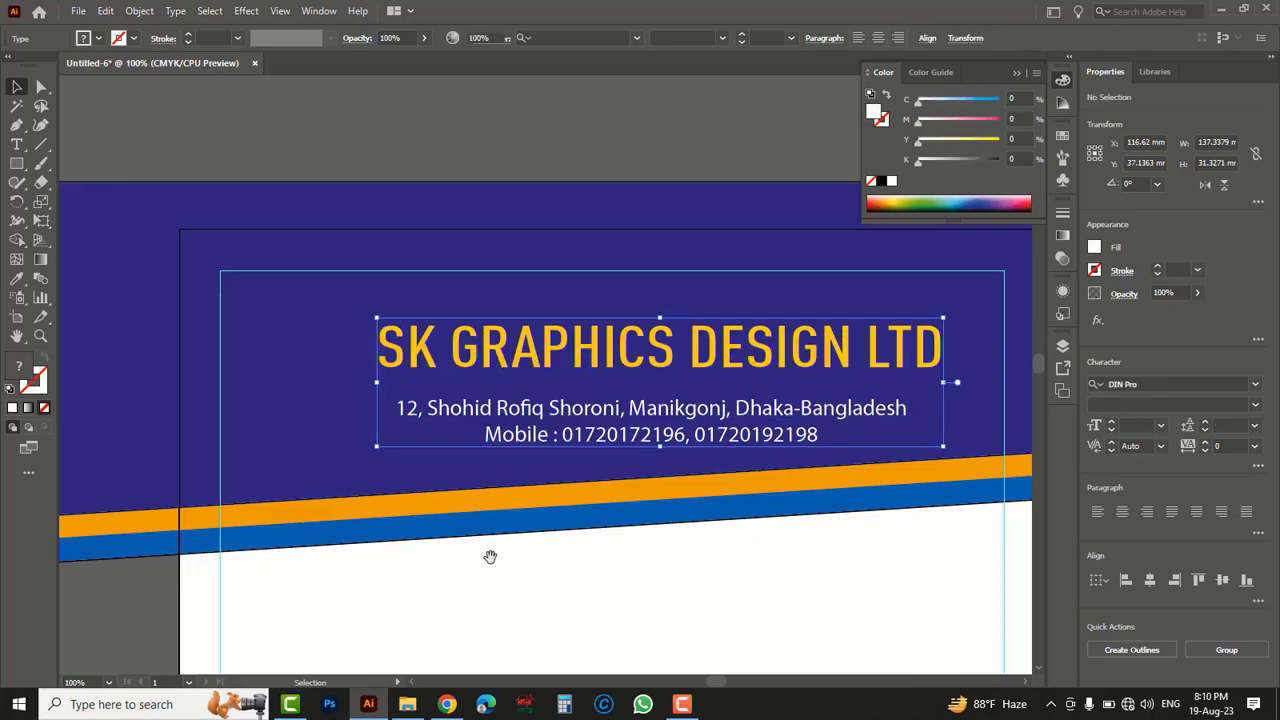
drag(480, 547, 584, 563)
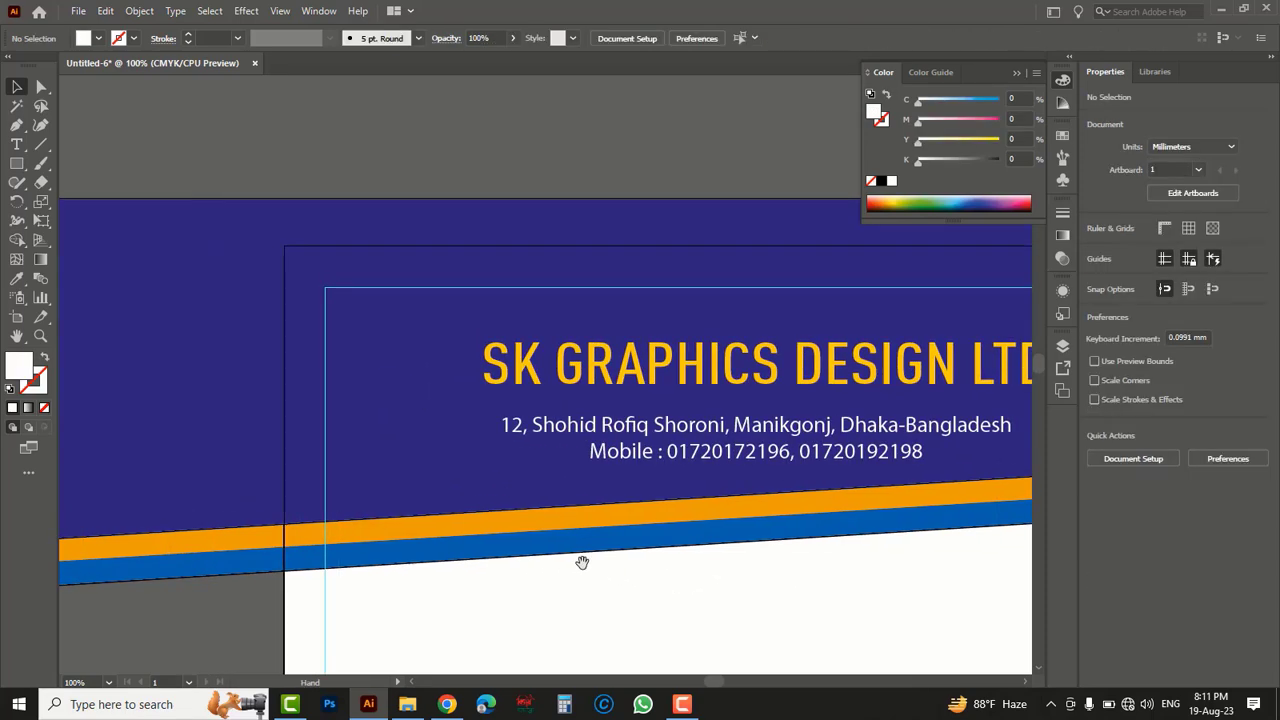
- Open the Illustrator file 7076298 from the latterhead folder
click(78, 11)
click(105, 65)
click(53, 118)
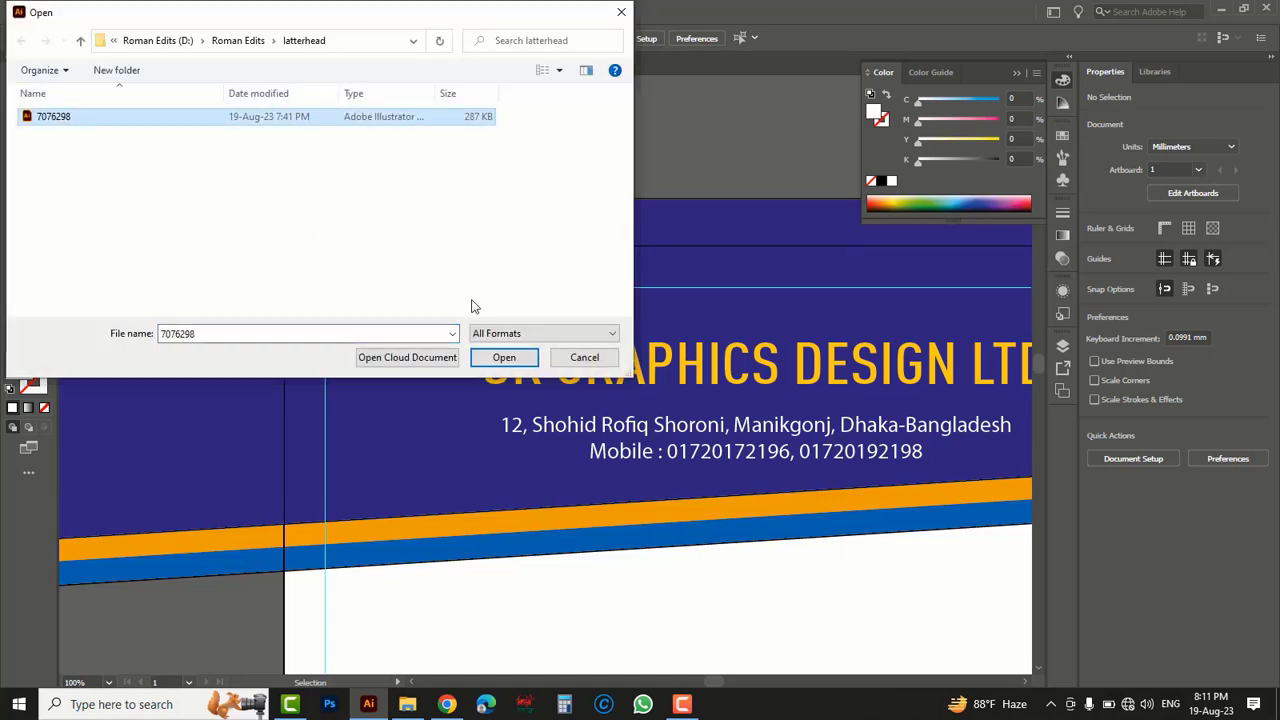
click(505, 357)
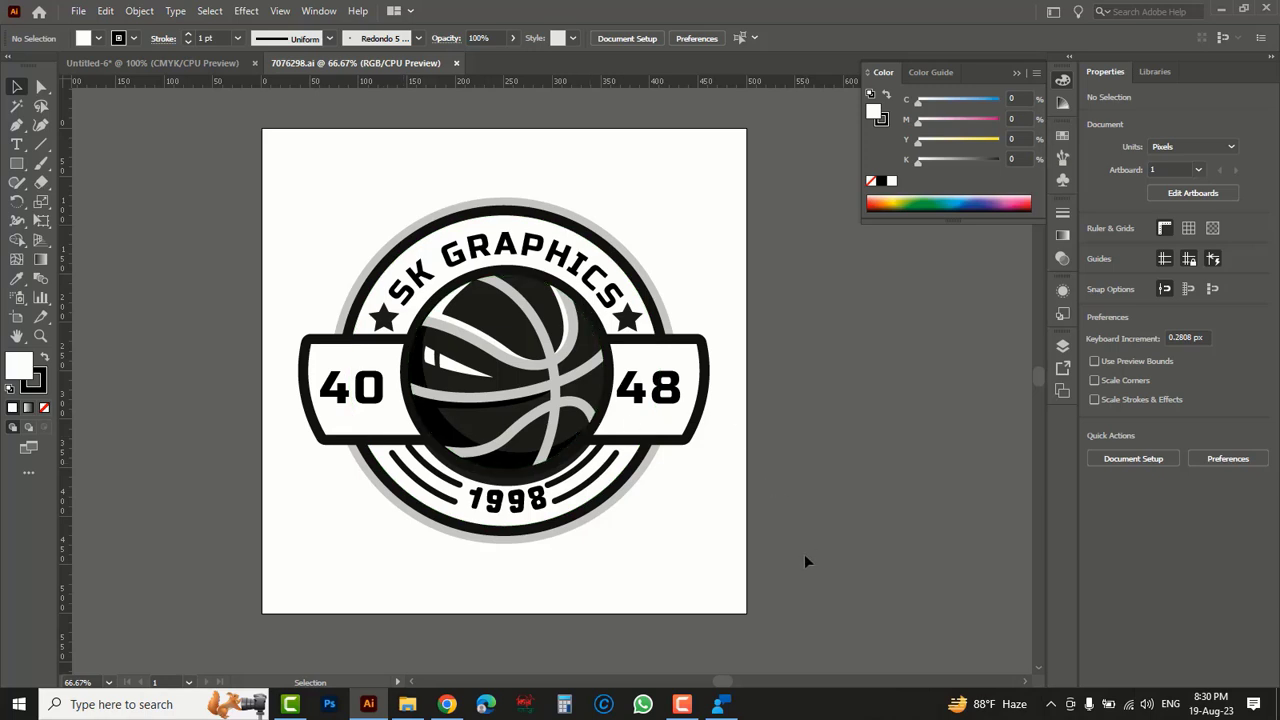
- Copy the SK Graphics basketball logo group from 7076298.ai and paste it into the Untitled-6 letterhead document
drag(800, 580, 254, 177)
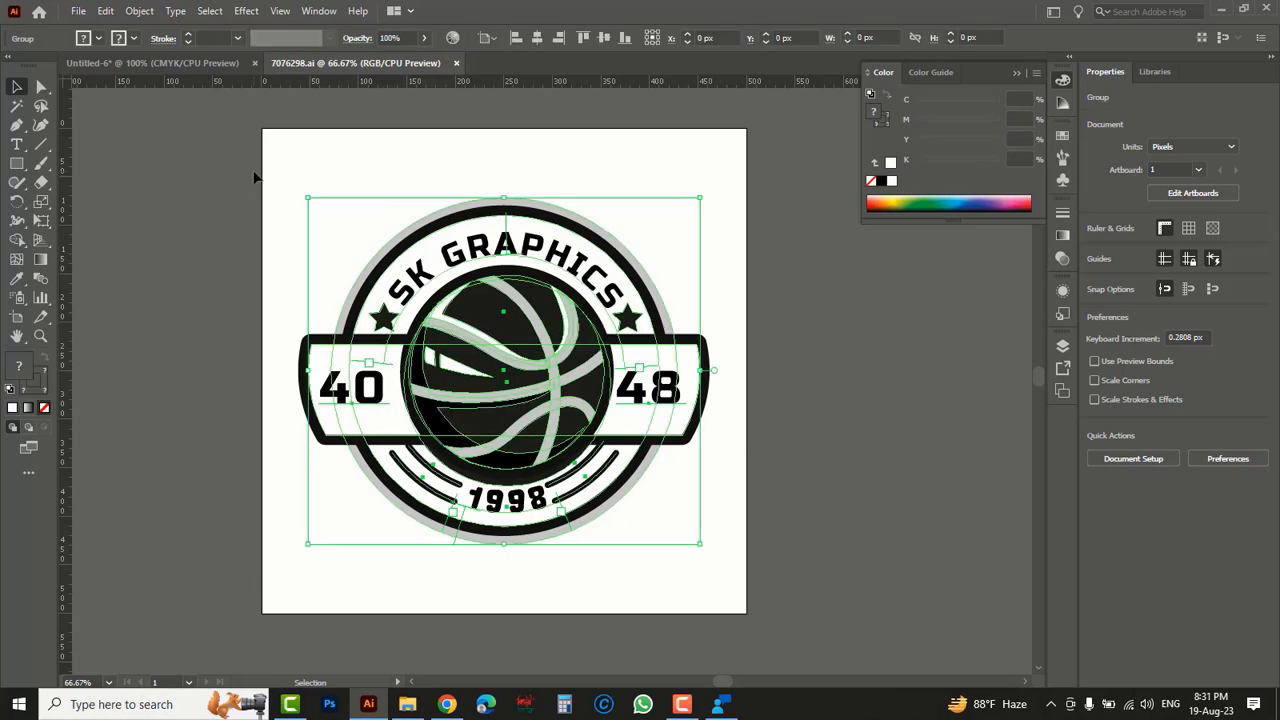
click(161, 62)
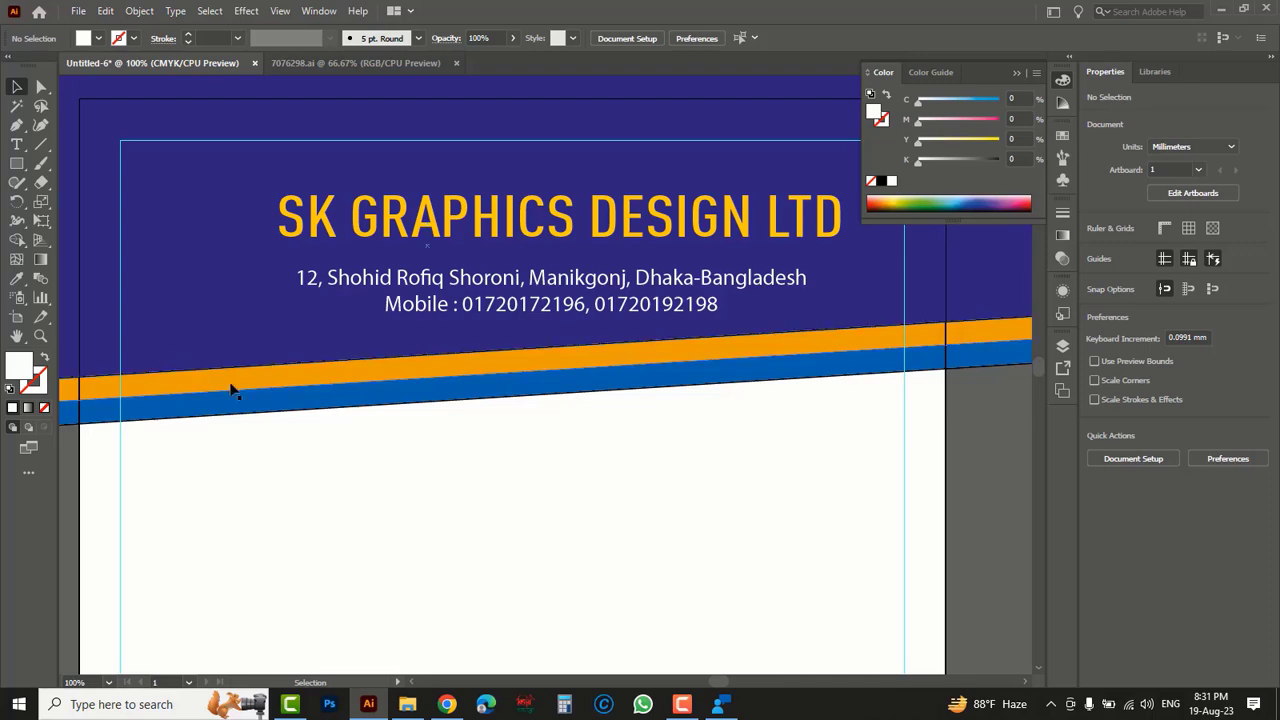
key(a)
key(ctrl+v)
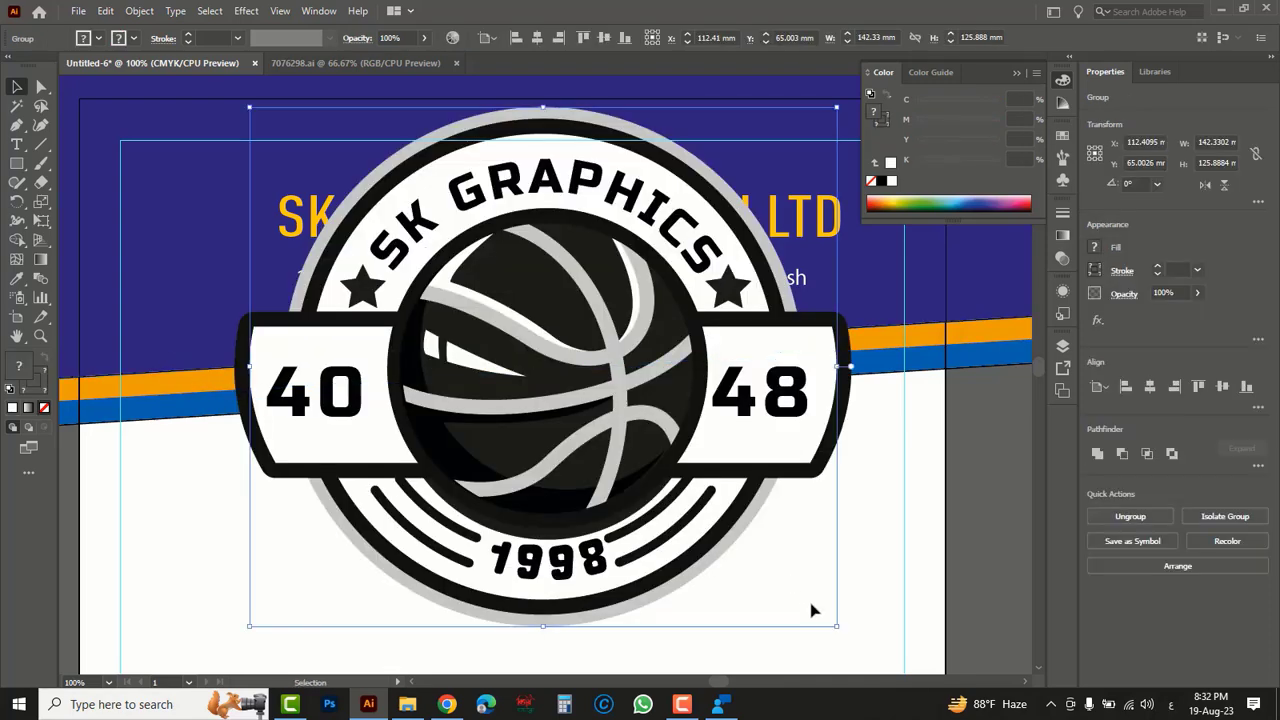
- Try scaling the pasted logo down to about 61 mm wide, and undo the scaling
drag(830, 622, 580, 508)
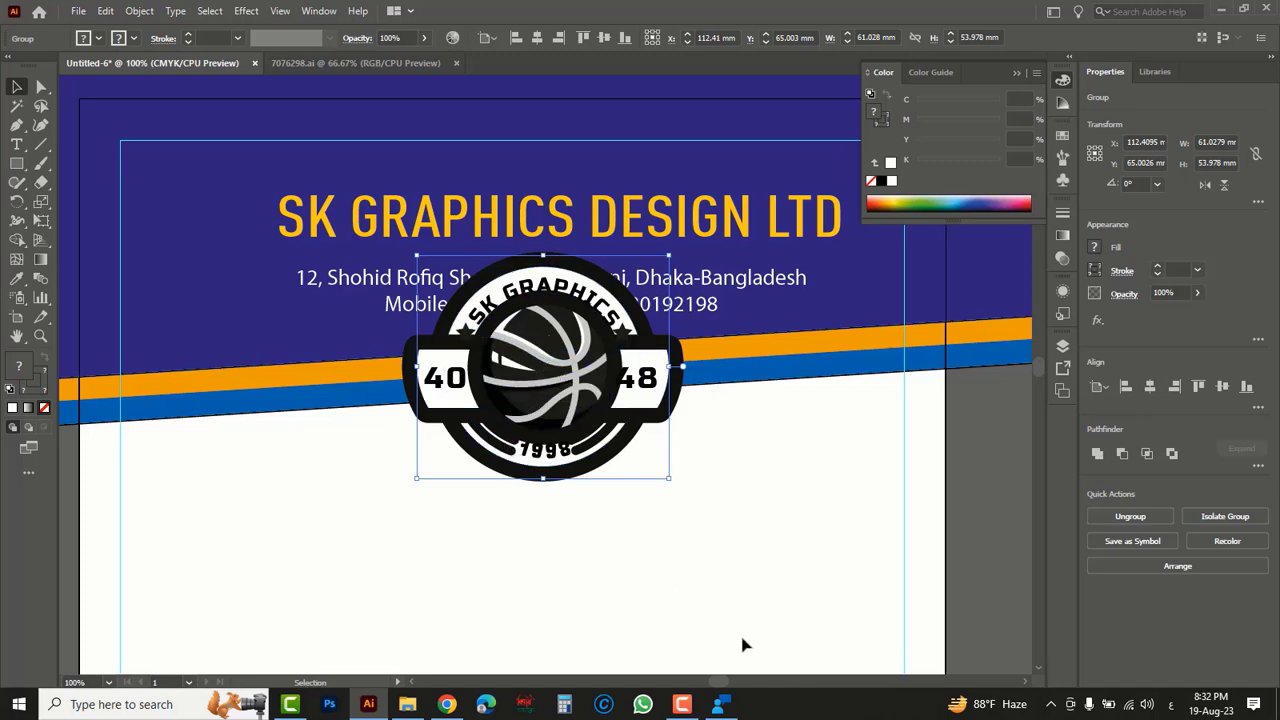
key(a)
key(ctrl+z)
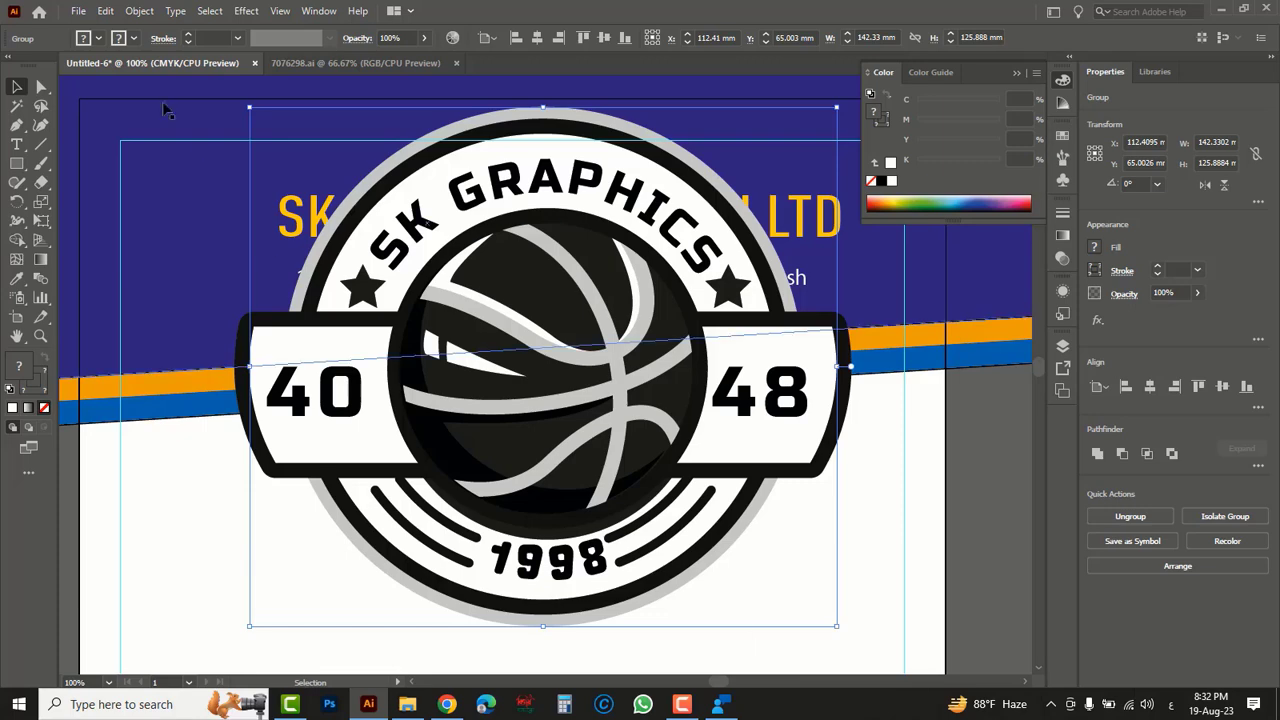
- Expand the logo's appearance, expand its object, fill and stroke, and scale it down to less than half its size
click(139, 11)
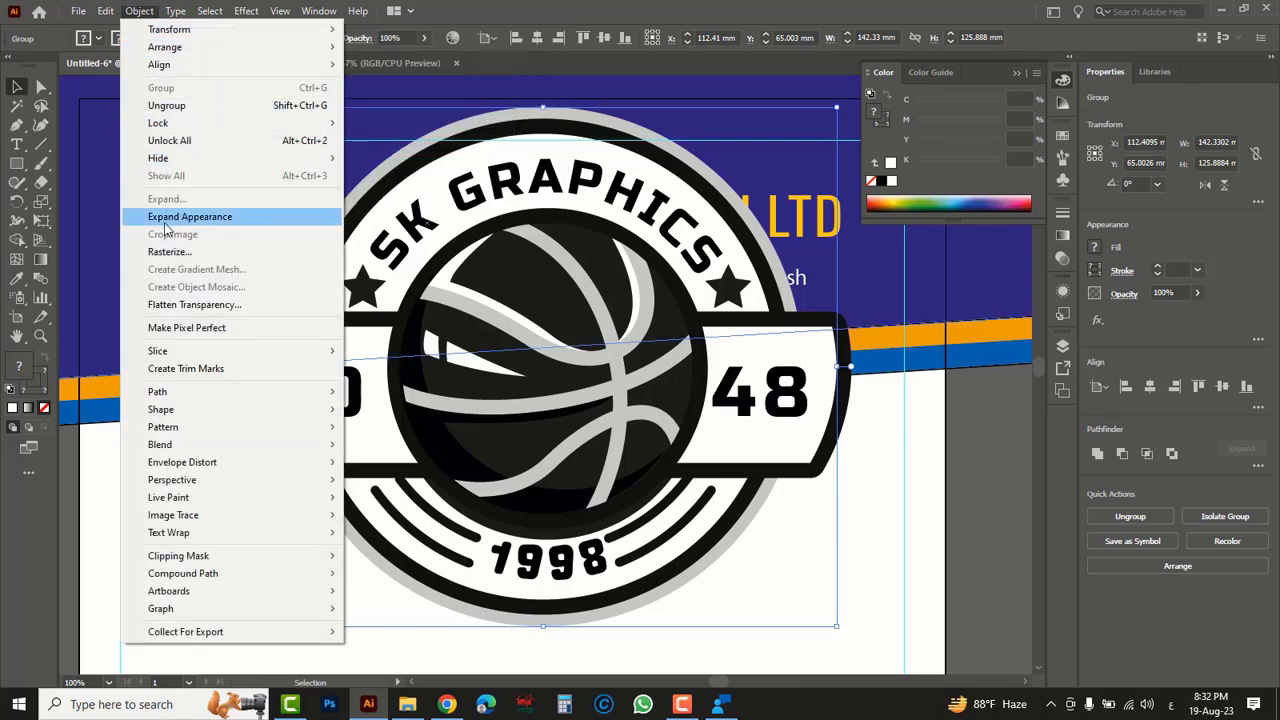
click(198, 222)
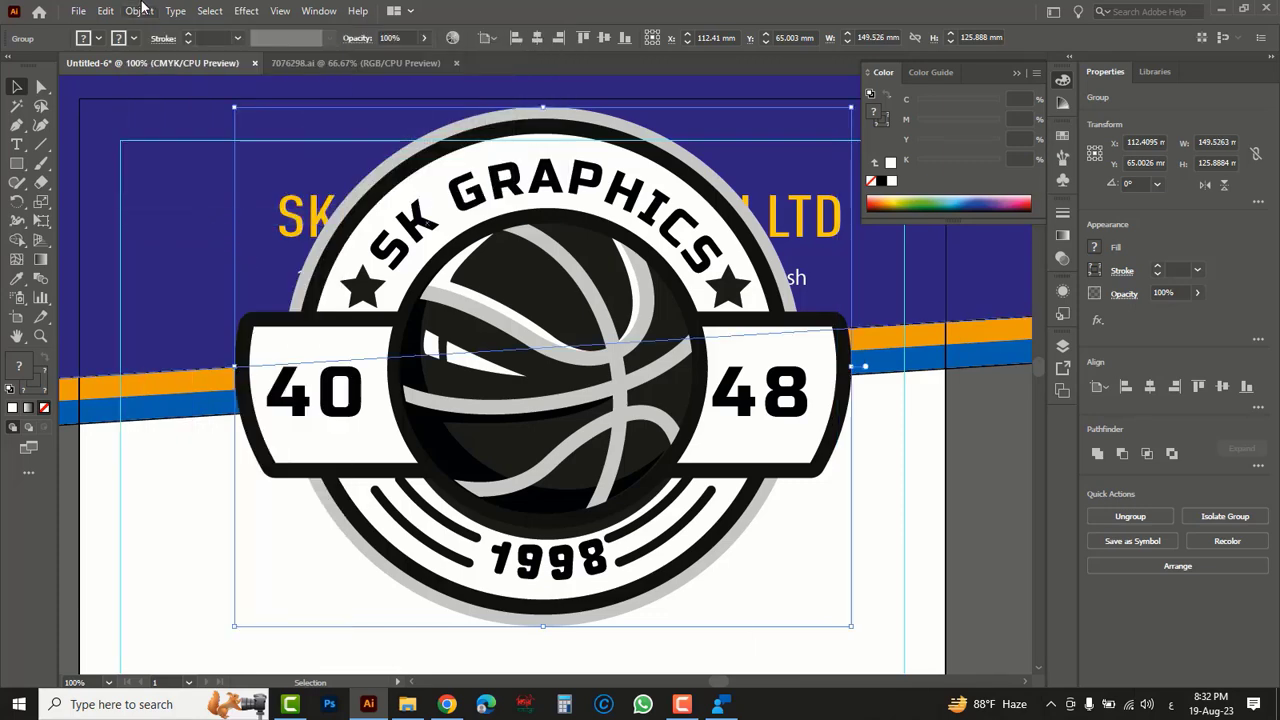
click(139, 11)
click(160, 199)
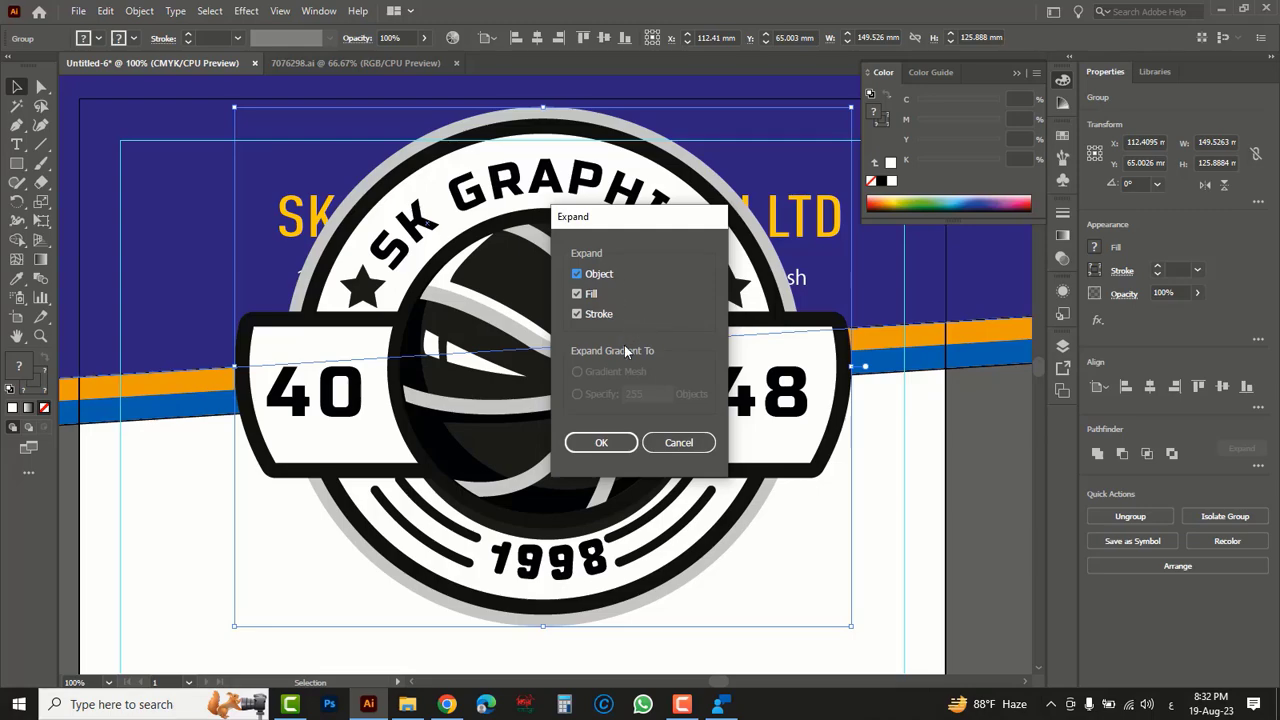
click(601, 442)
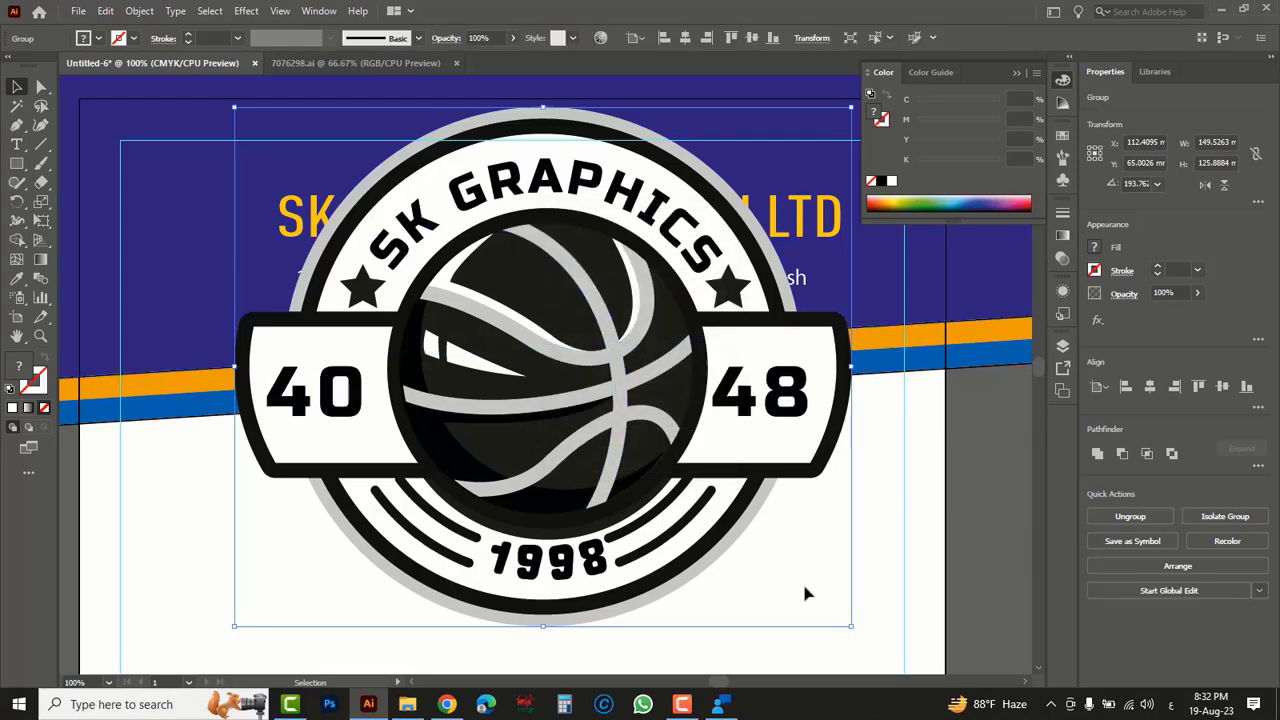
drag(845, 622, 672, 478)
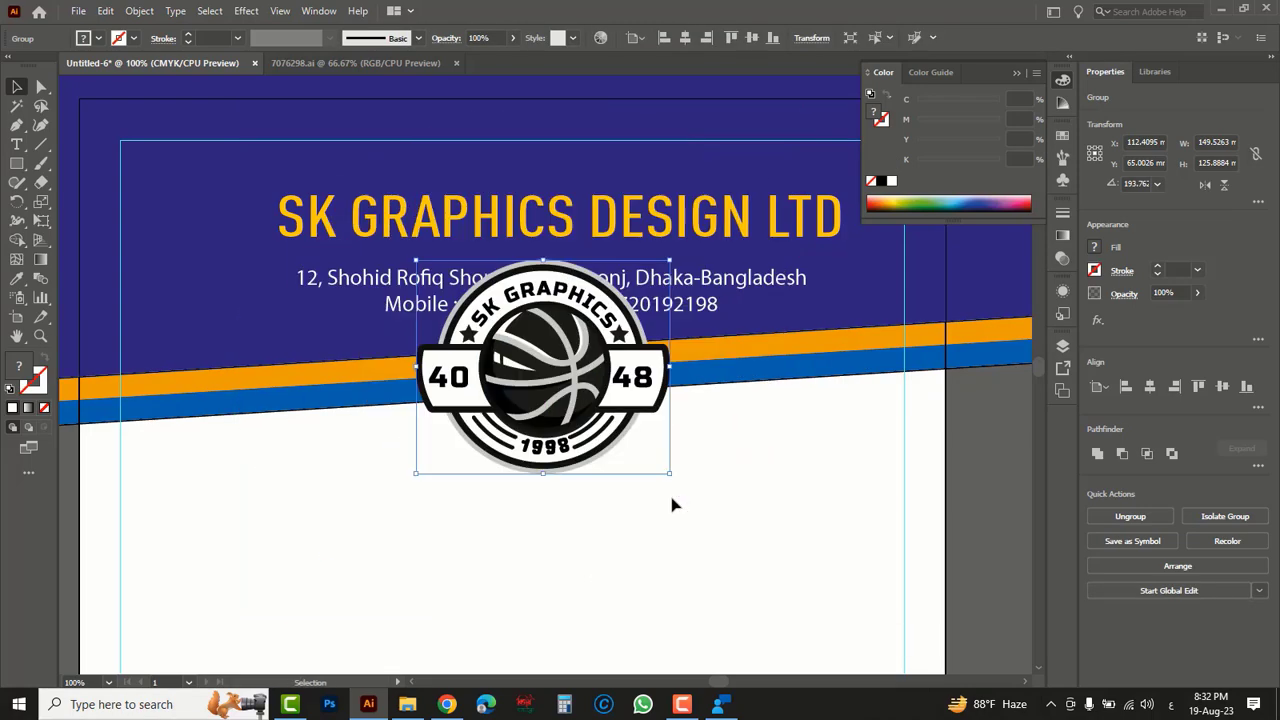
- Move the basketball logo into the dark blue header before the company name and scale it down to fit there
drag(640, 400, 330, 337)
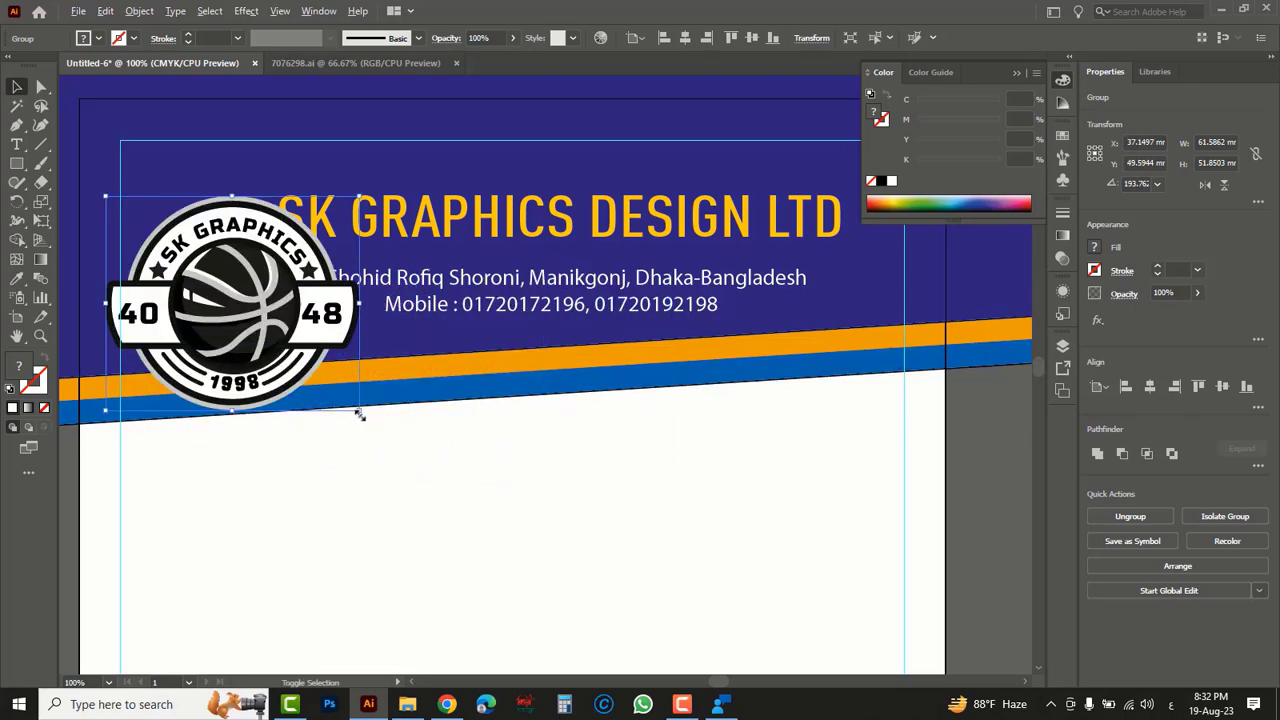
drag(360, 415, 323, 378)
drag(300, 330, 284, 302)
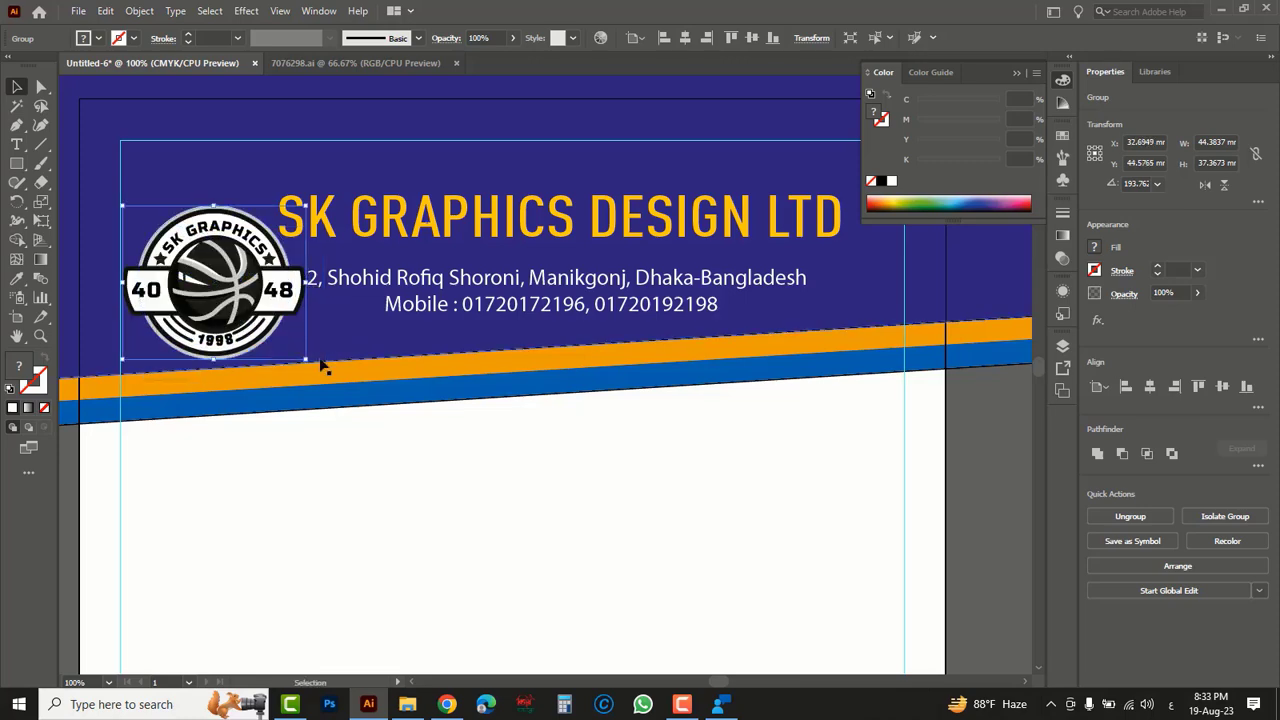
drag(305, 358, 277, 336)
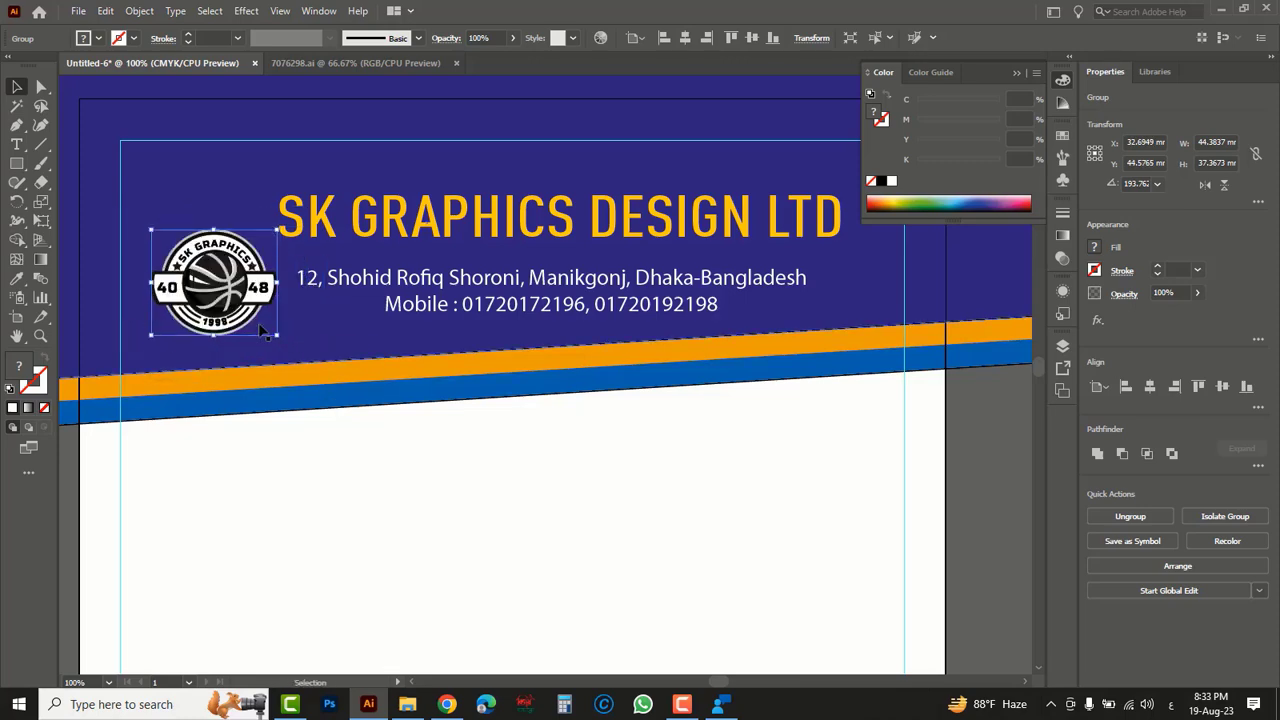
key(Tab)
drag(190, 283, 236, 293)
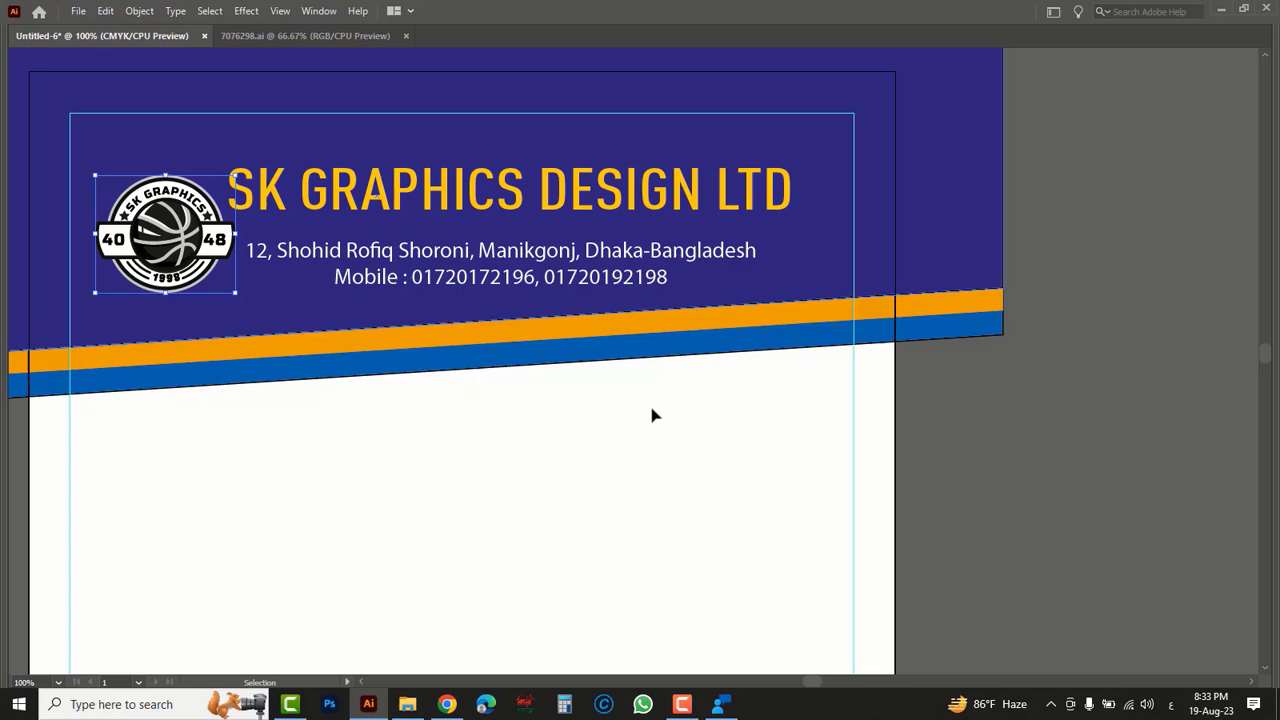
click(1149, 466)
- Scale the company name and contact text down together and shift them clear of the logo, and enlarge the logo slightly
click(565, 200)
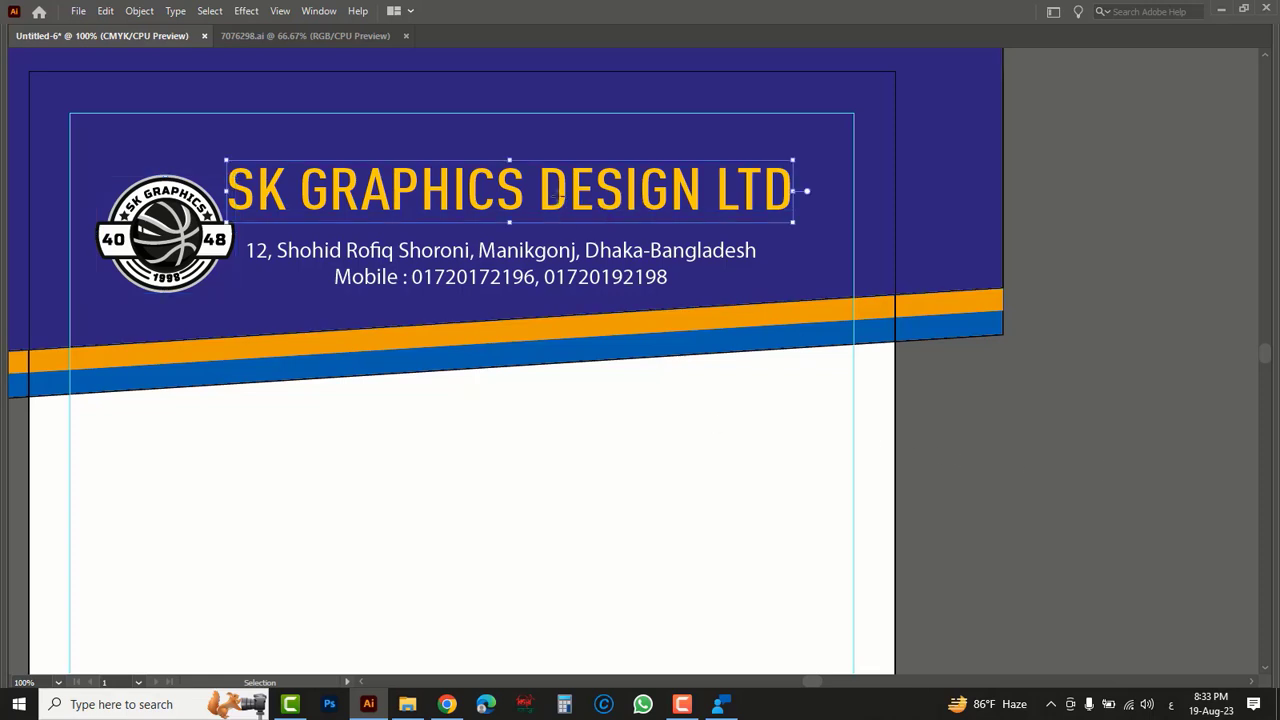
shift+click(467, 265)
drag(224, 160, 258, 167)
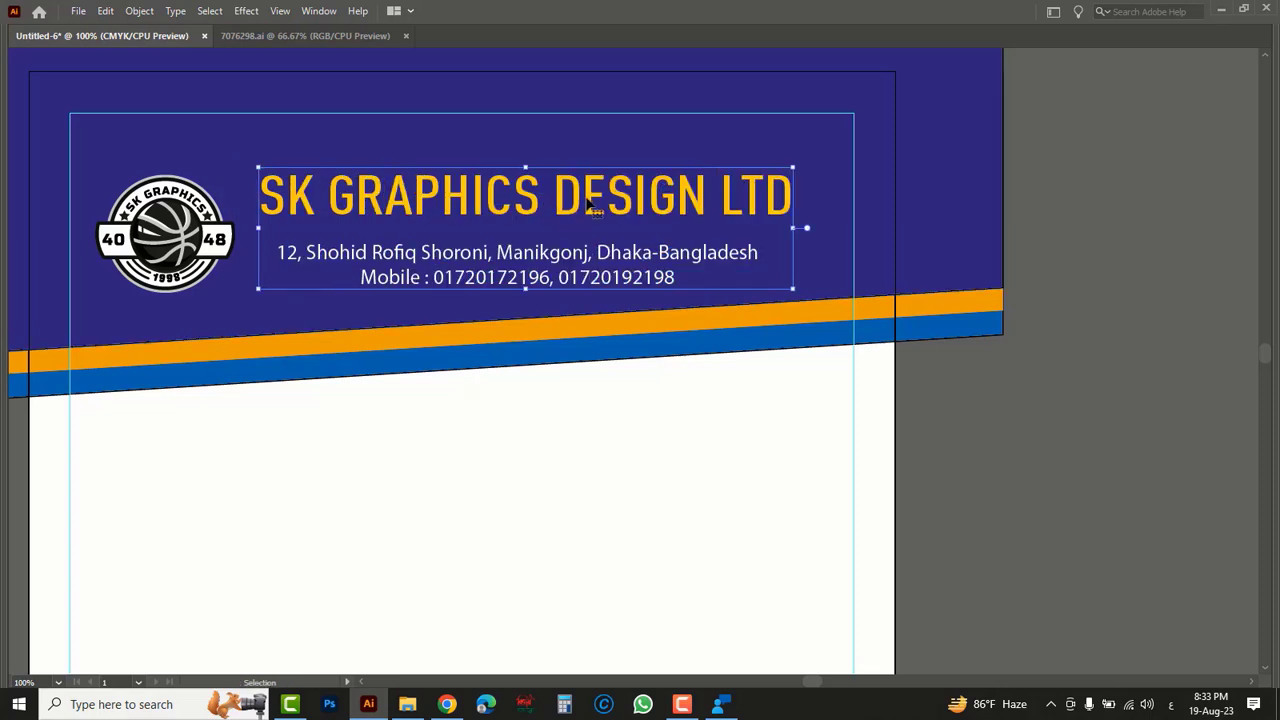
drag(590, 205, 604, 203)
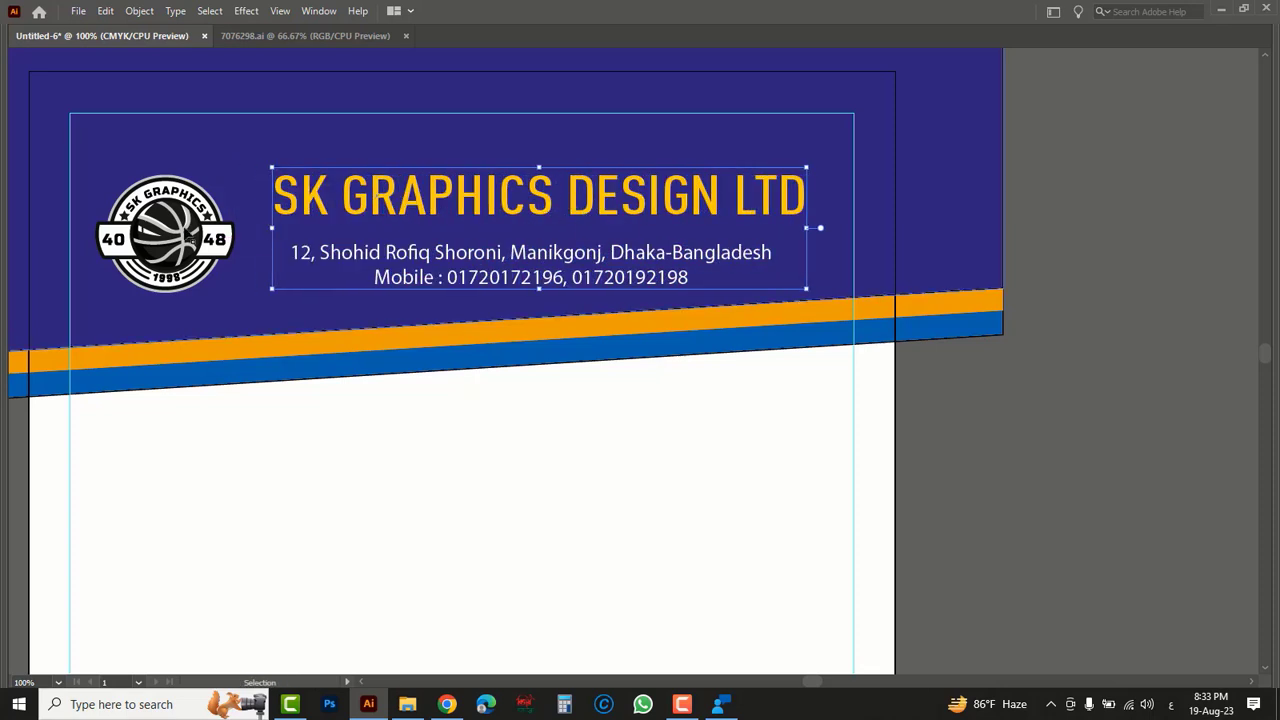
click(220, 240)
drag(239, 175, 242, 169)
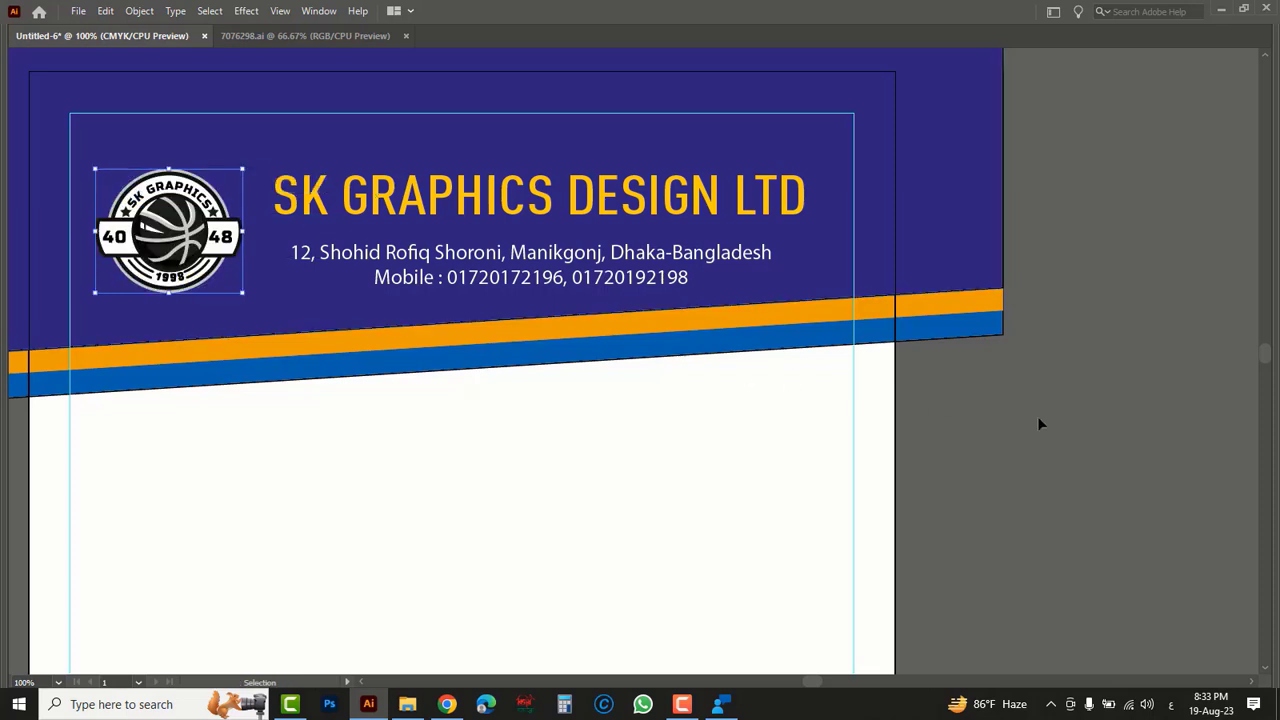
- Nudge the address and mobile text up so it sits closer beneath the company name
click(627, 264)
drag(626, 263, 628, 259)
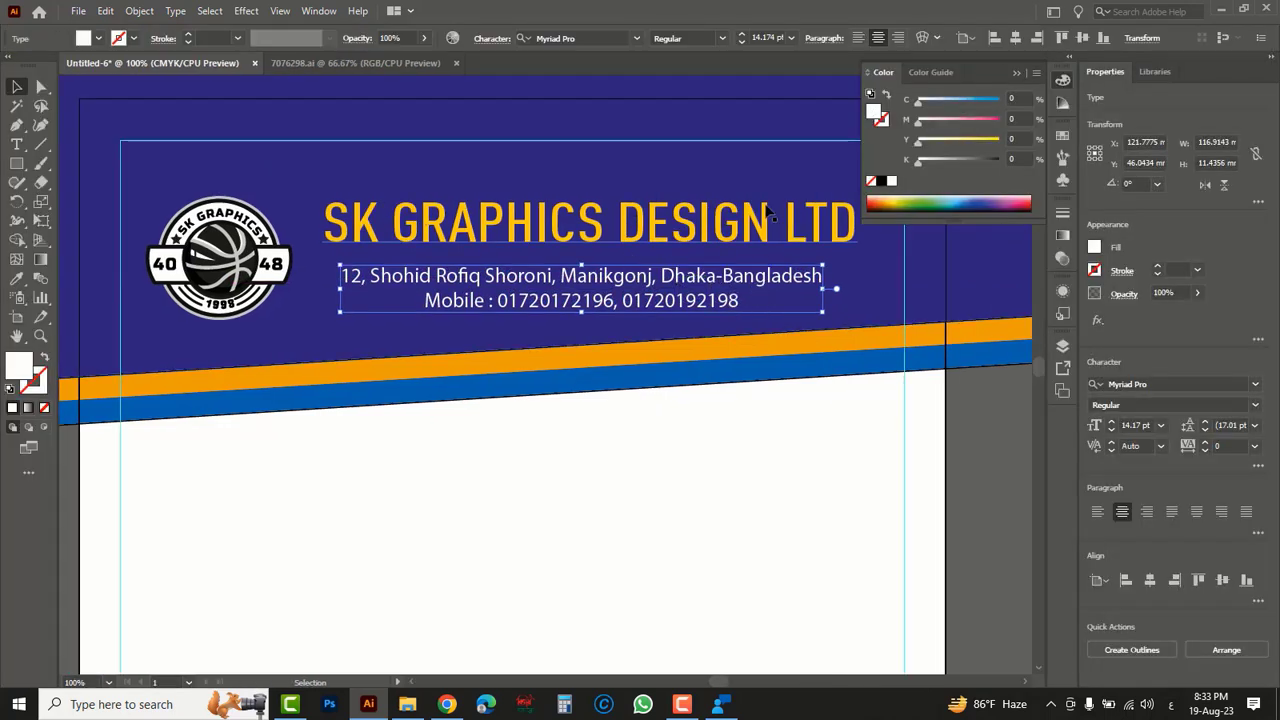
click(682, 453)
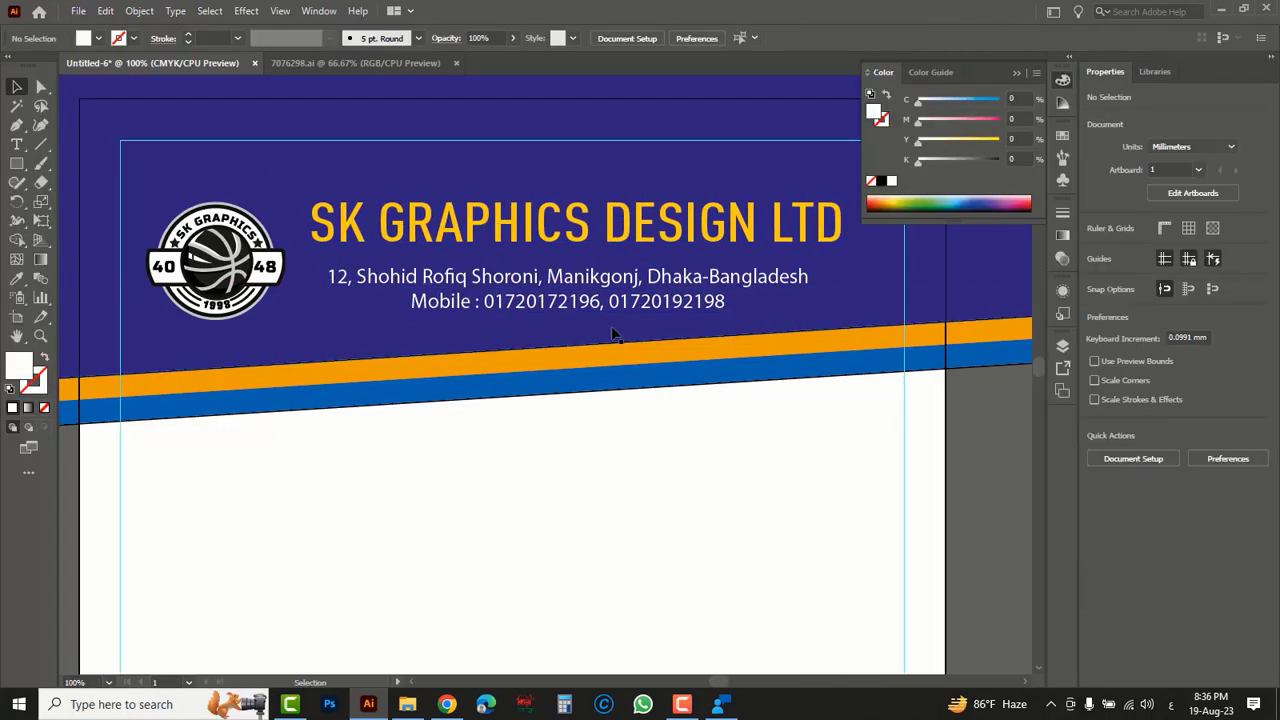
click(600, 298)
drag(658, 277, 660, 272)
drag(567, 310, 567, 305)
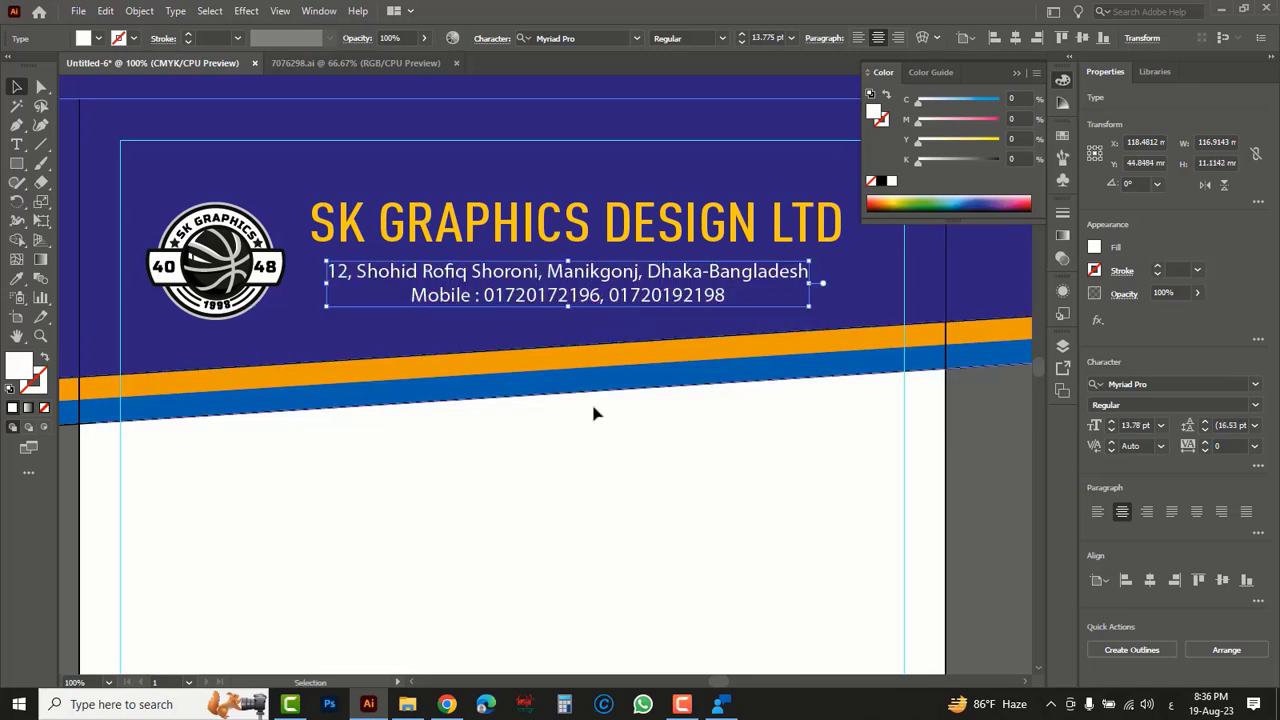
click(635, 488)
- Duplicate the header logo into the middle of the white page area and enlarge the copy to about 77 mm wide
key(z)
alt+click(618, 453)
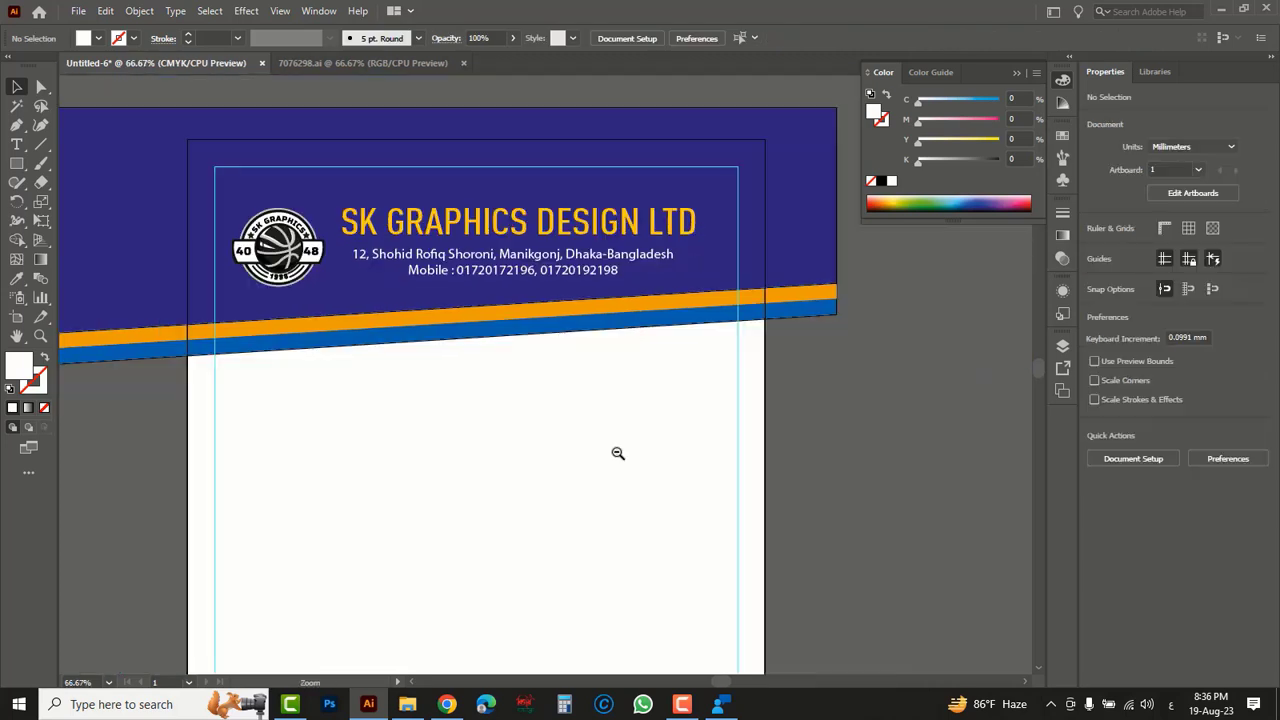
alt+click(556, 430)
drag(551, 460, 597, 380)
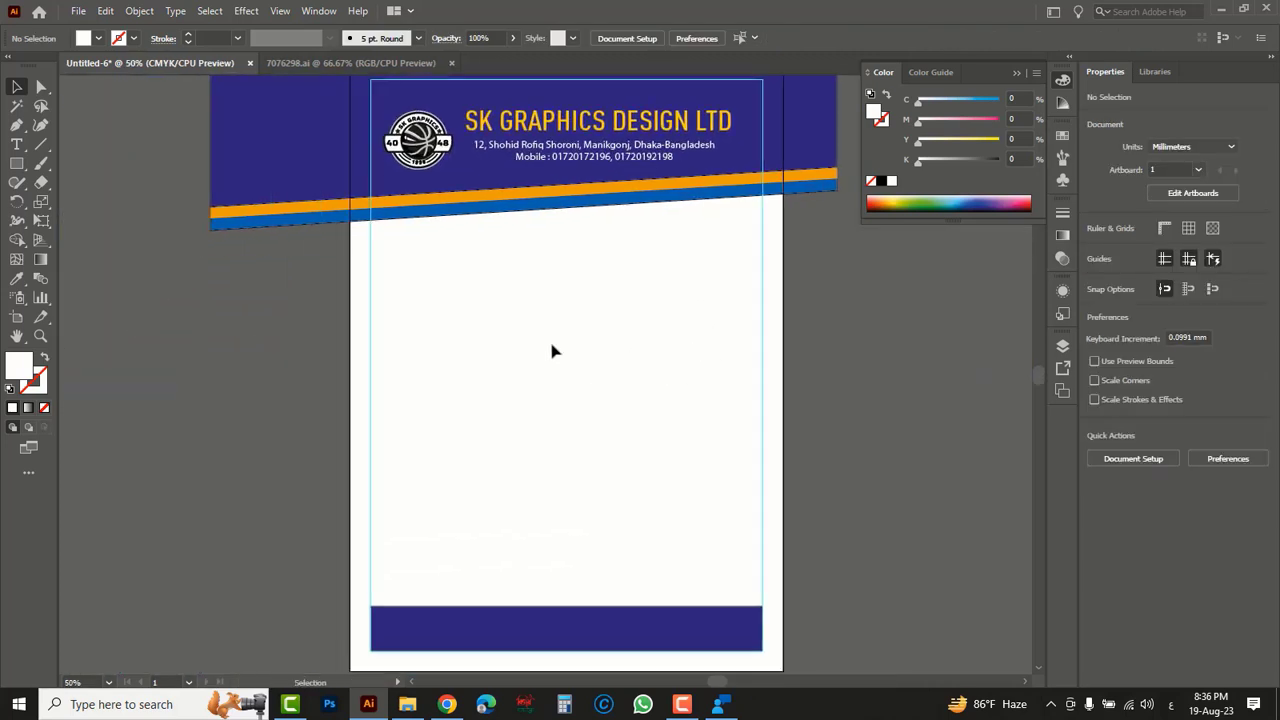
click(430, 145)
drag(430, 145, 641, 462)
drag(590, 396, 604, 402)
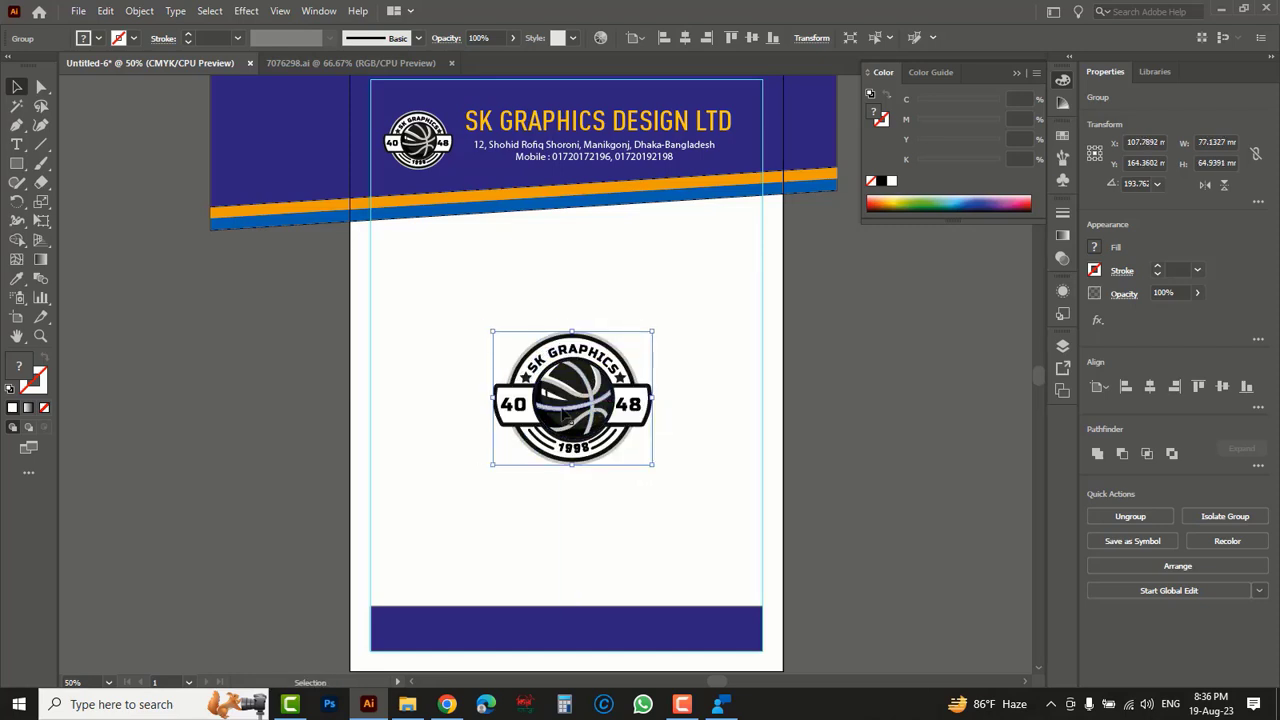
- Reduce the opacity of the large centre logo to 7% as a watermark
click(1196, 294)
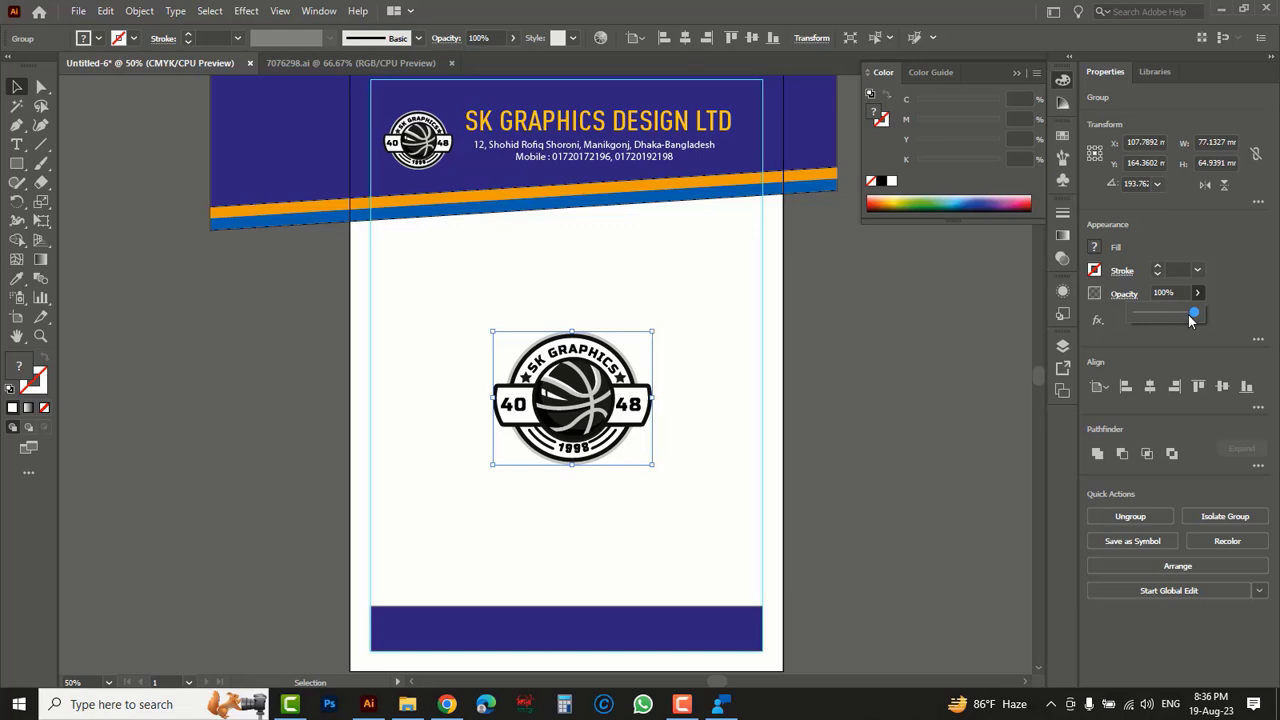
drag(1192, 318, 1160, 320)
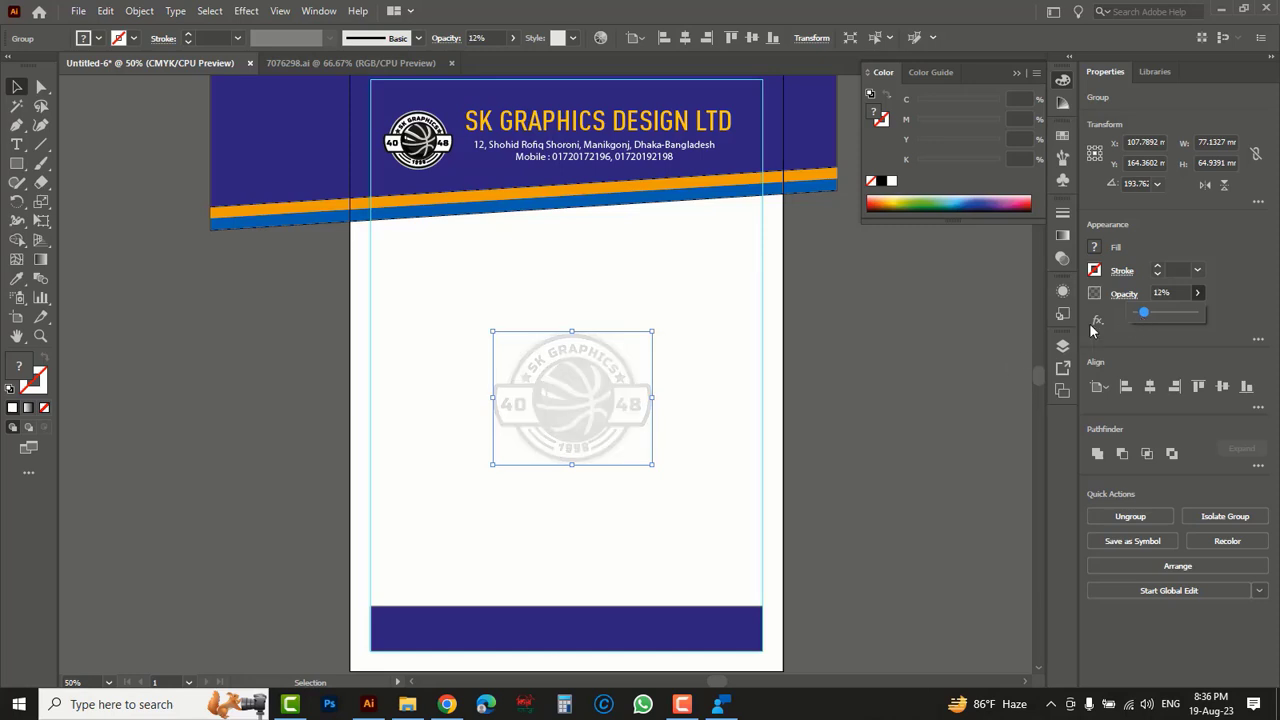
click(1169, 296)
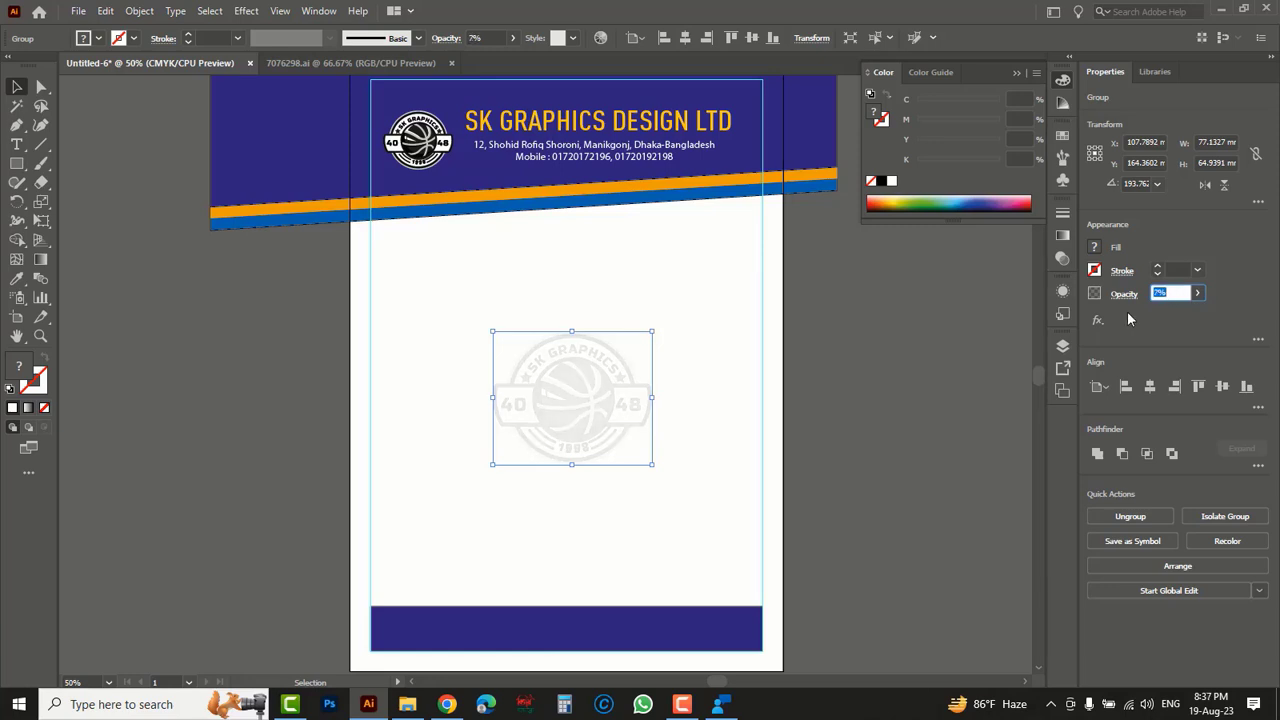
click(870, 410)
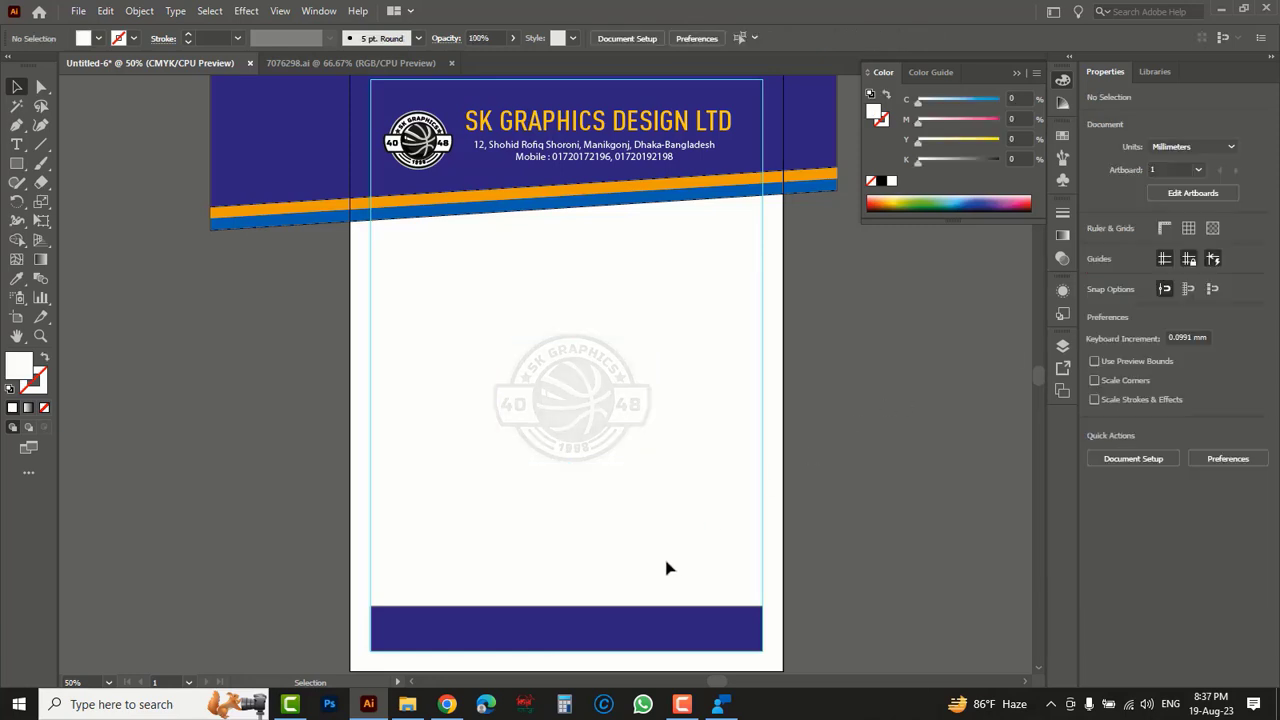
drag(615, 608, 615, 489)
ctrl+click(569, 508)
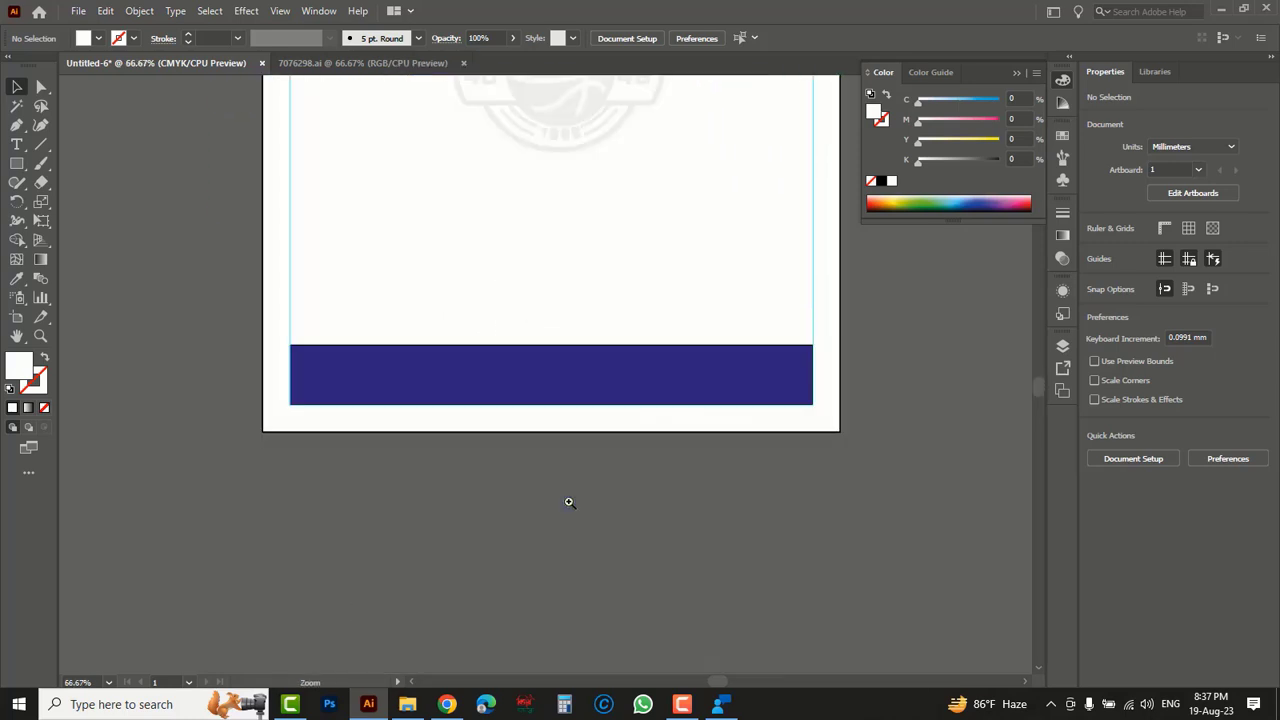
click(526, 394)
click(522, 377)
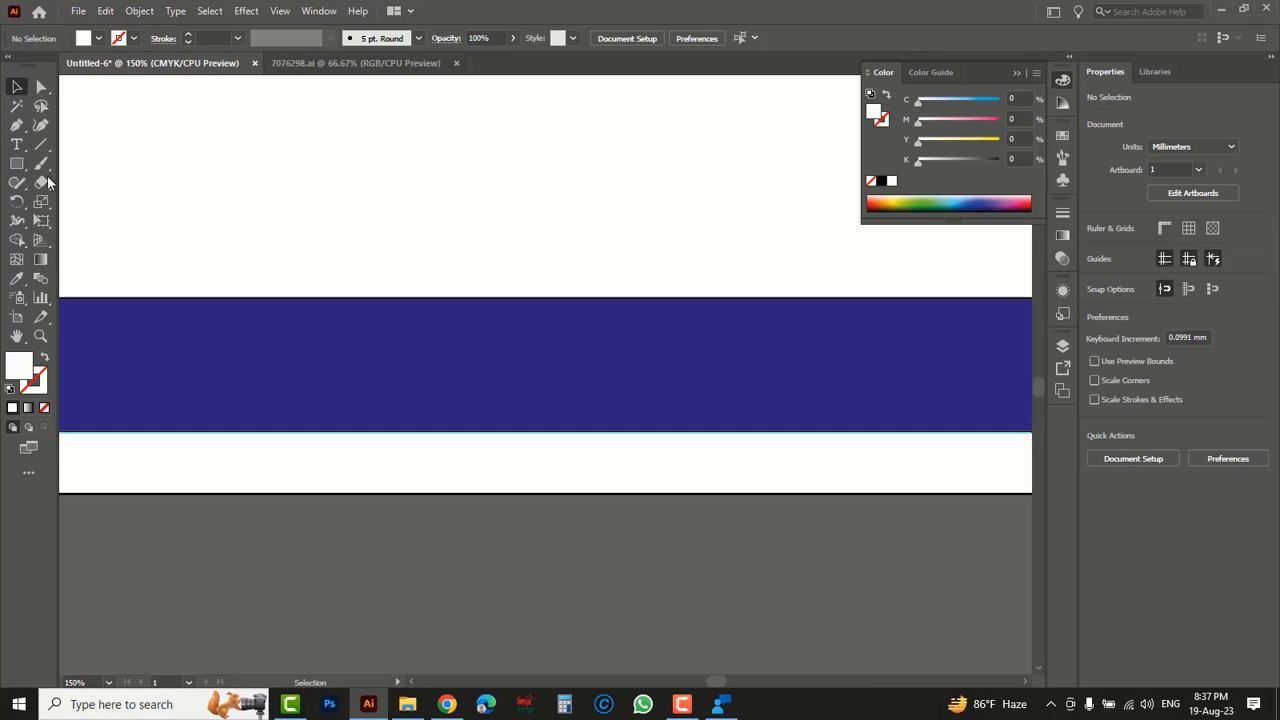
click(16, 144)
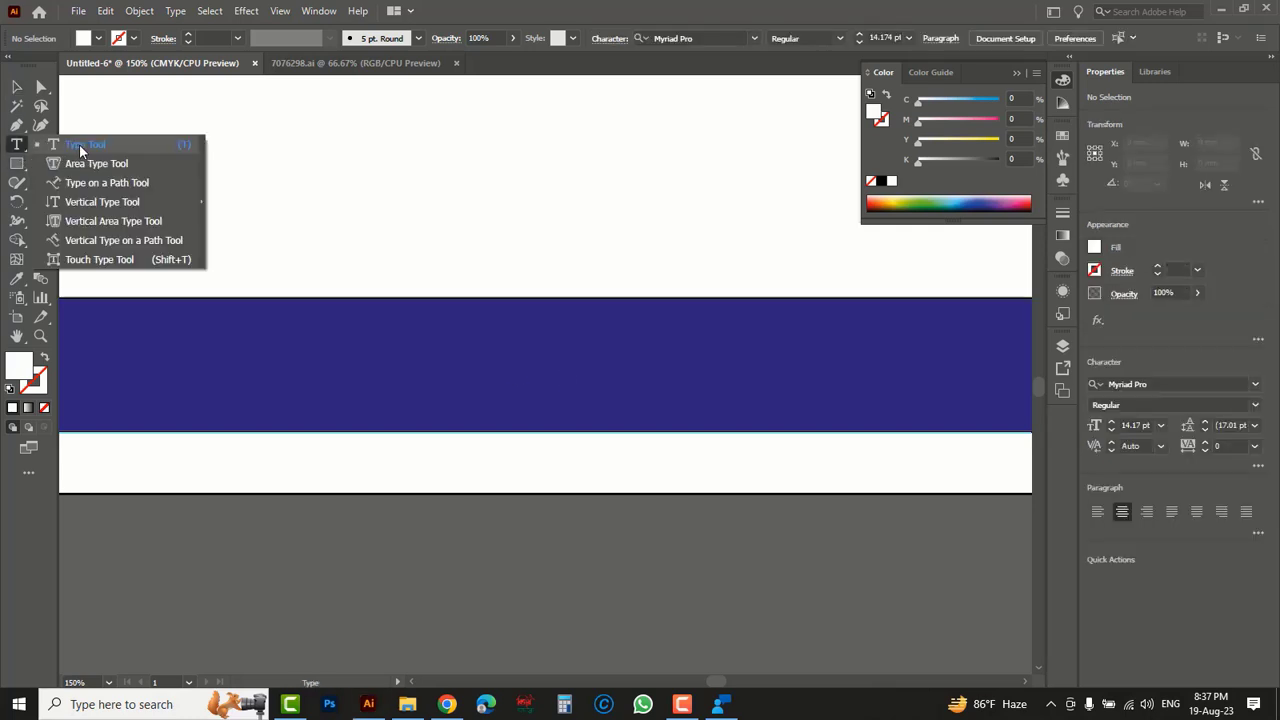
click(79, 144)
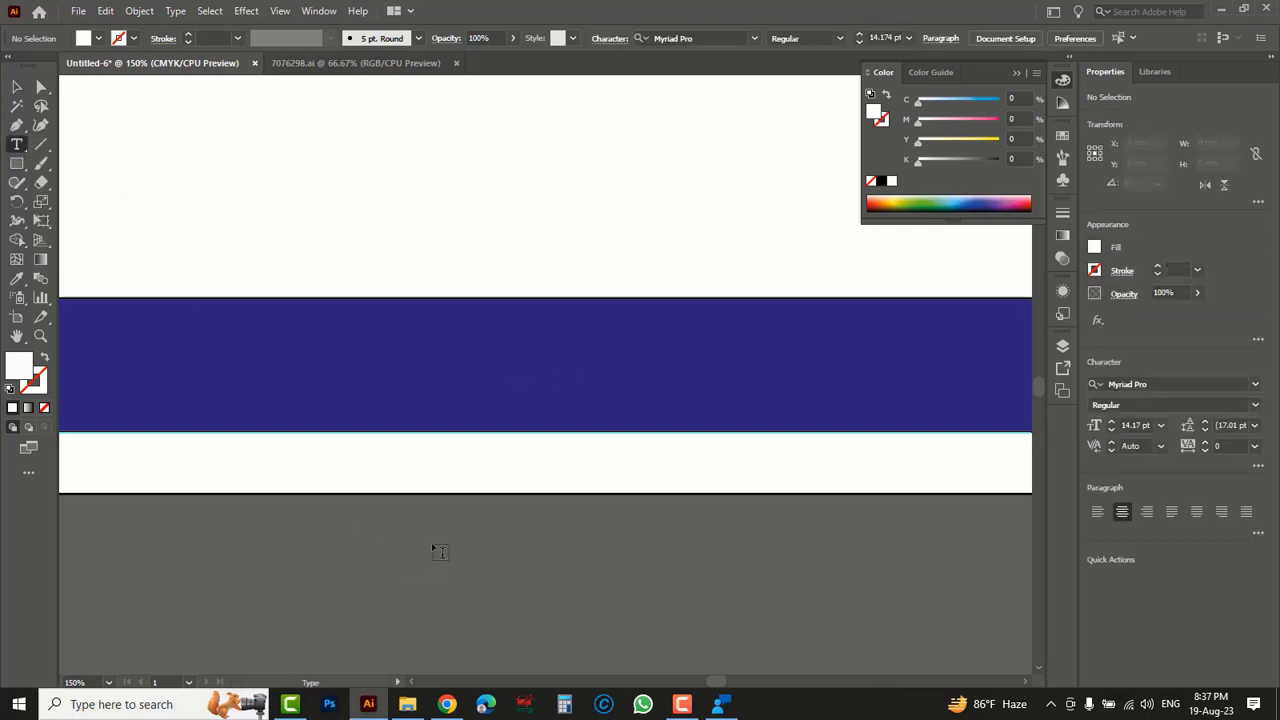
click(393, 537)
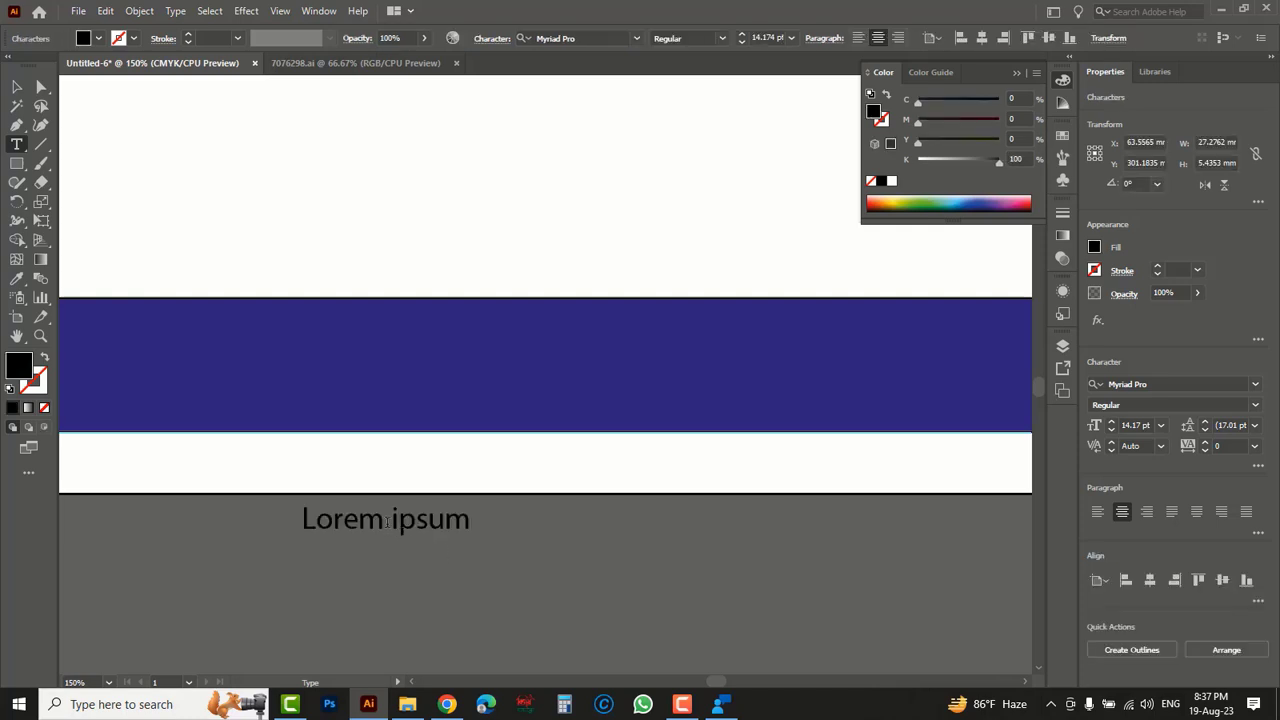
key(BackSpace)
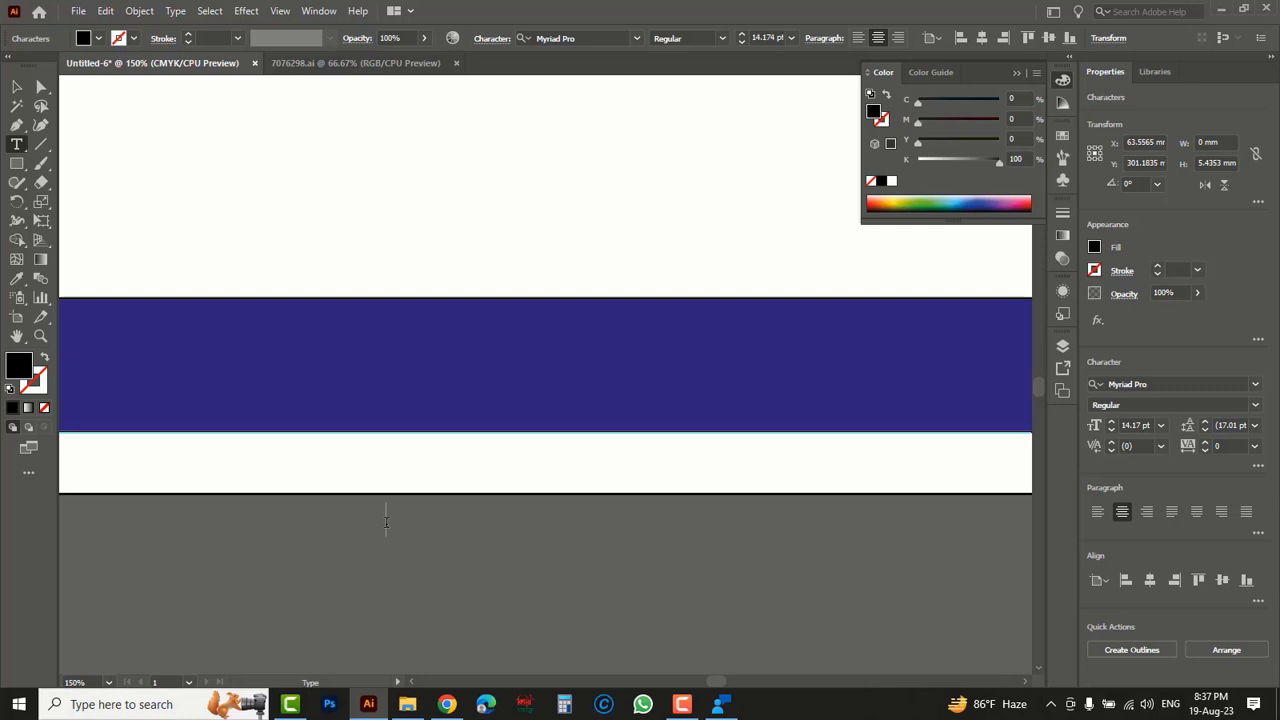
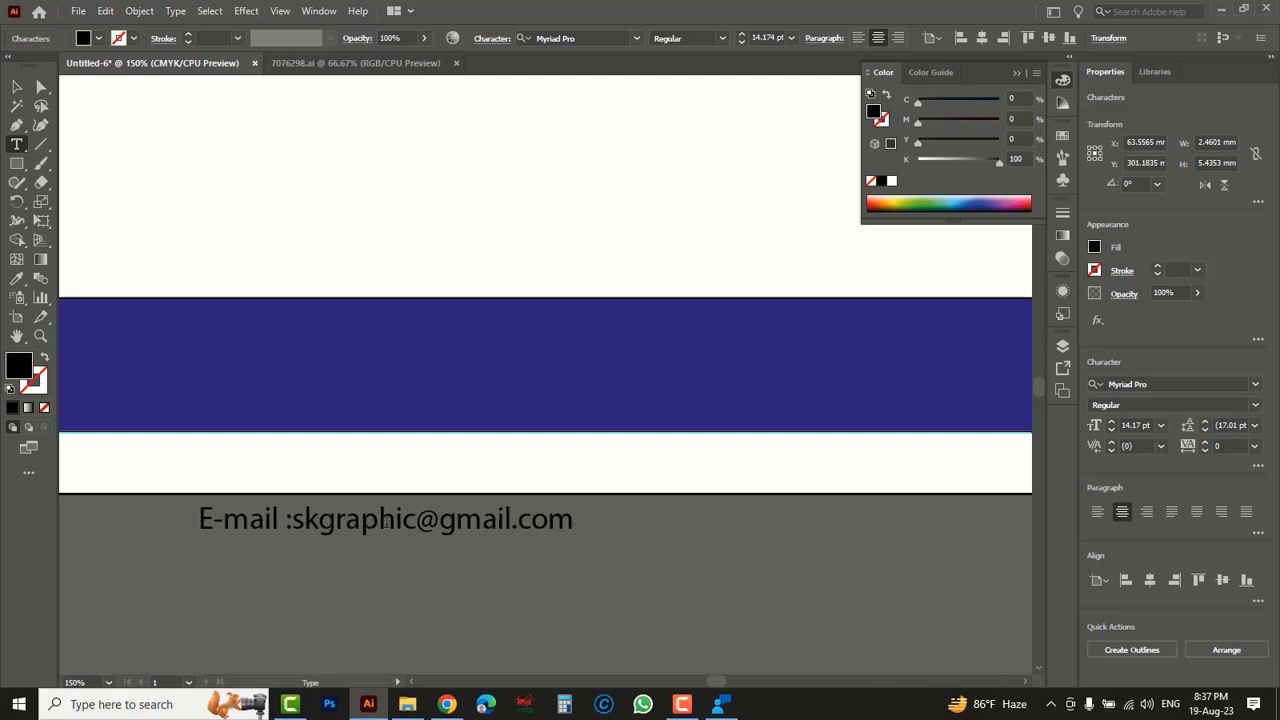
text(, Websit)
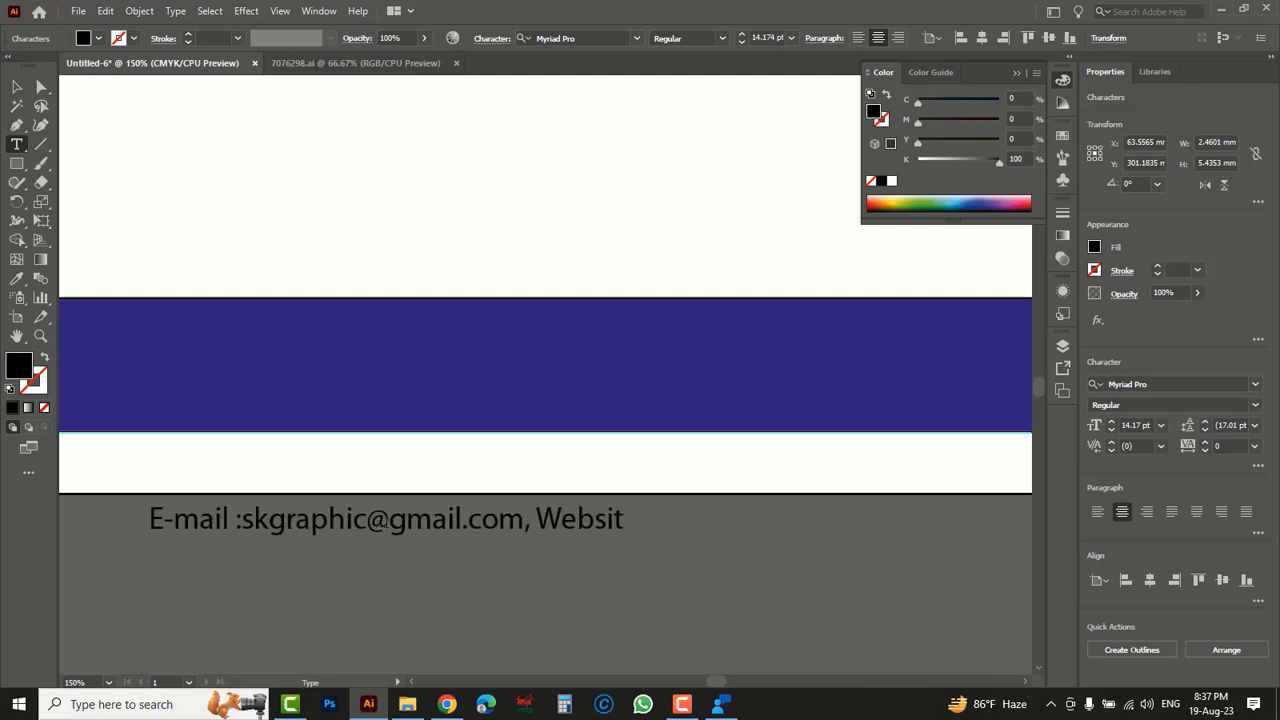
text(e : www)
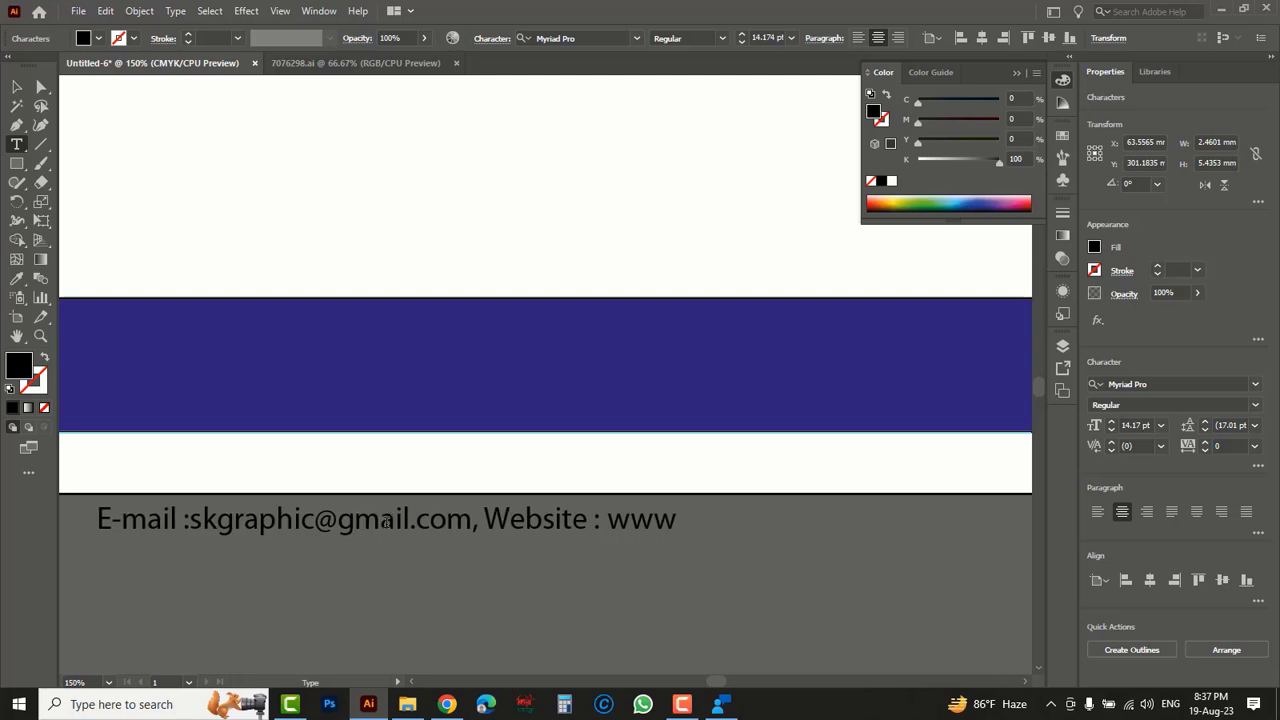
text(.skgraphic.com)
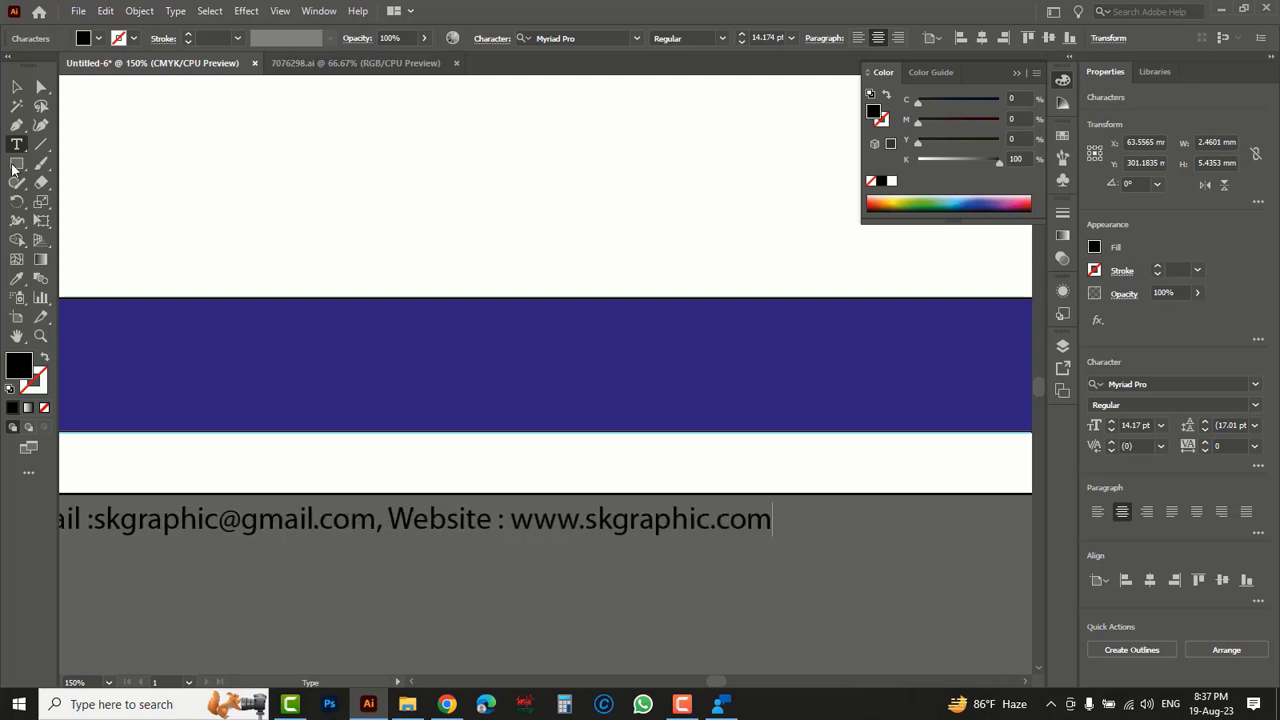
click(16, 87)
- Move the e-mail and website text to the middle of the dark blue footer bar and fill it with white
key(Tab)
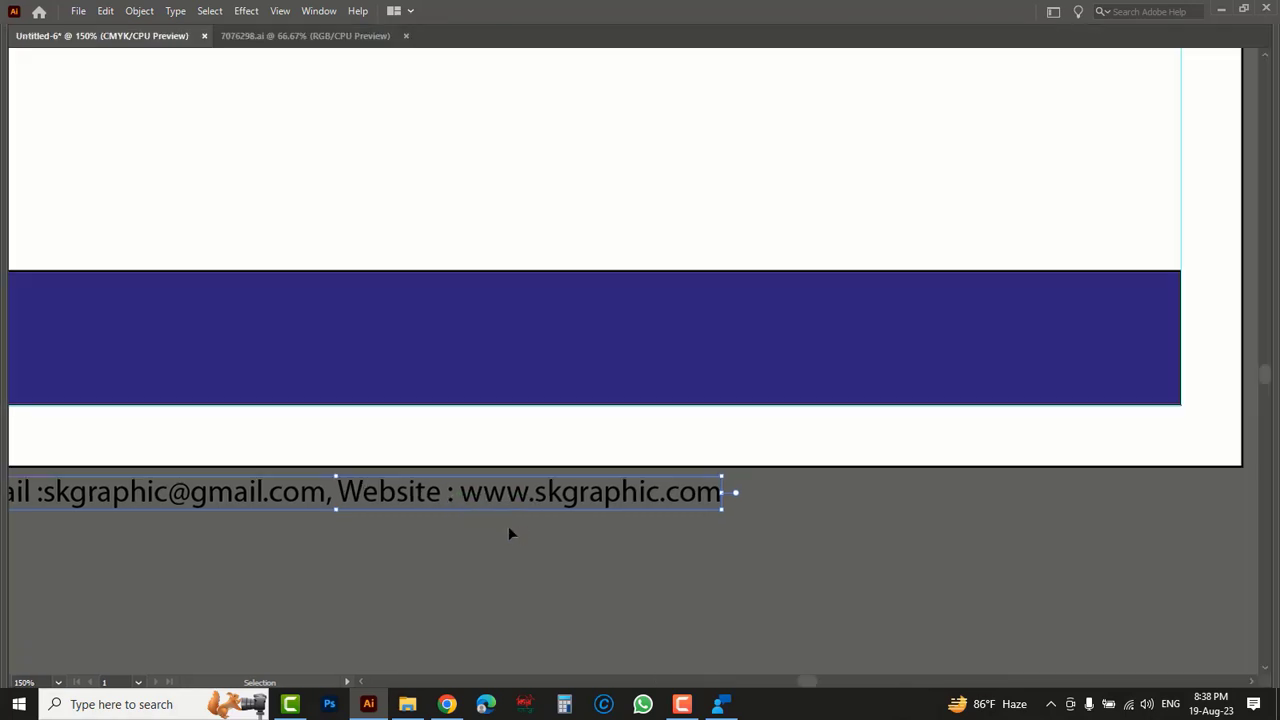
drag(543, 563, 714, 634)
drag(718, 588, 994, 433)
key(space)
drag(1069, 516, 896, 539)
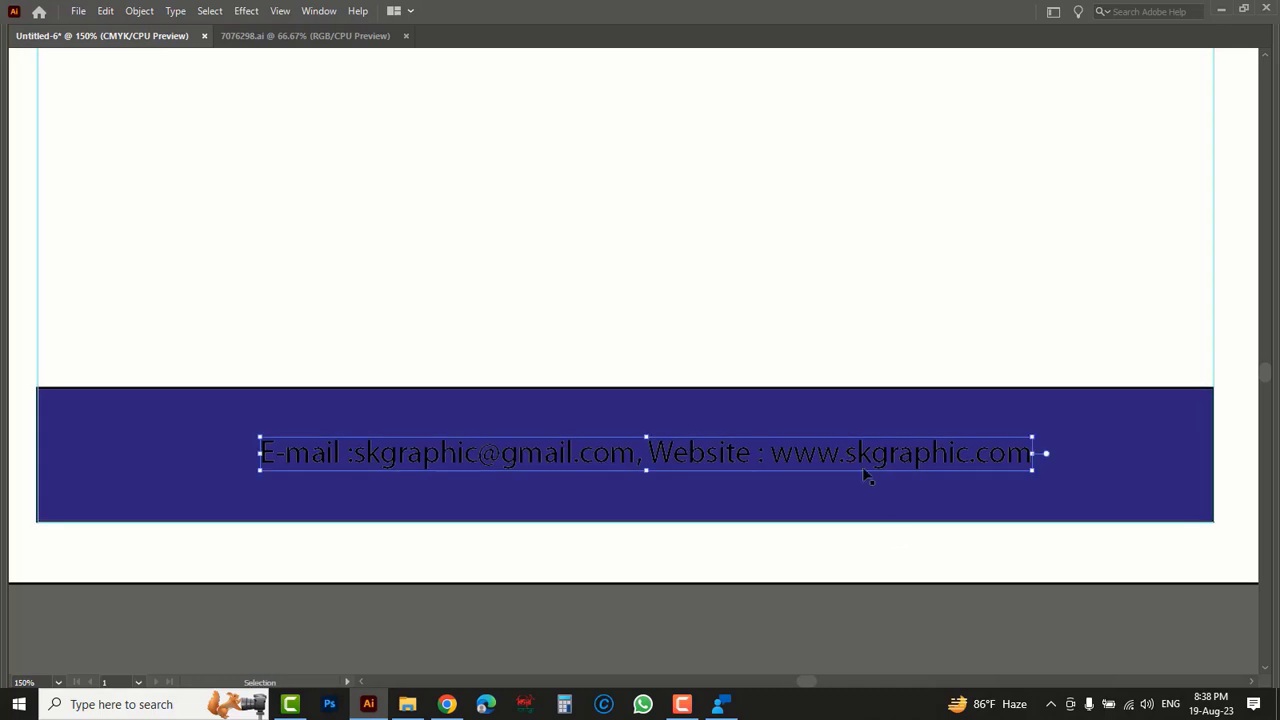
key(Tab)
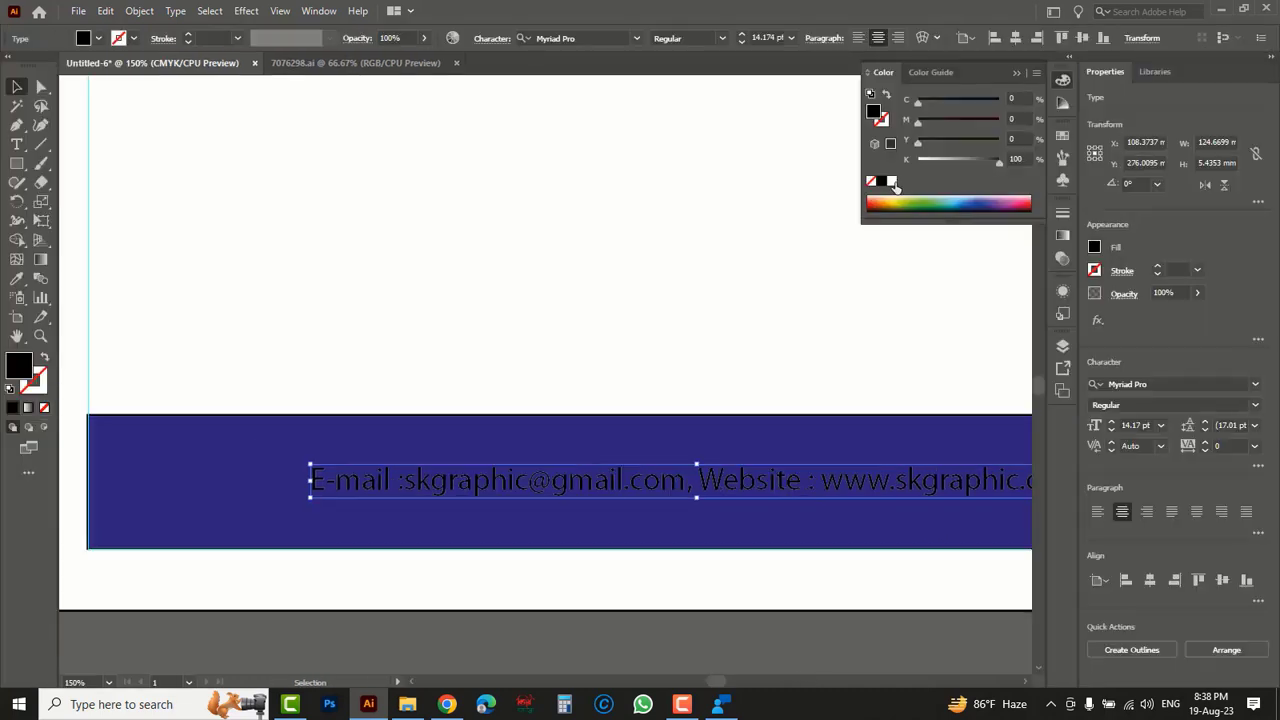
click(892, 182)
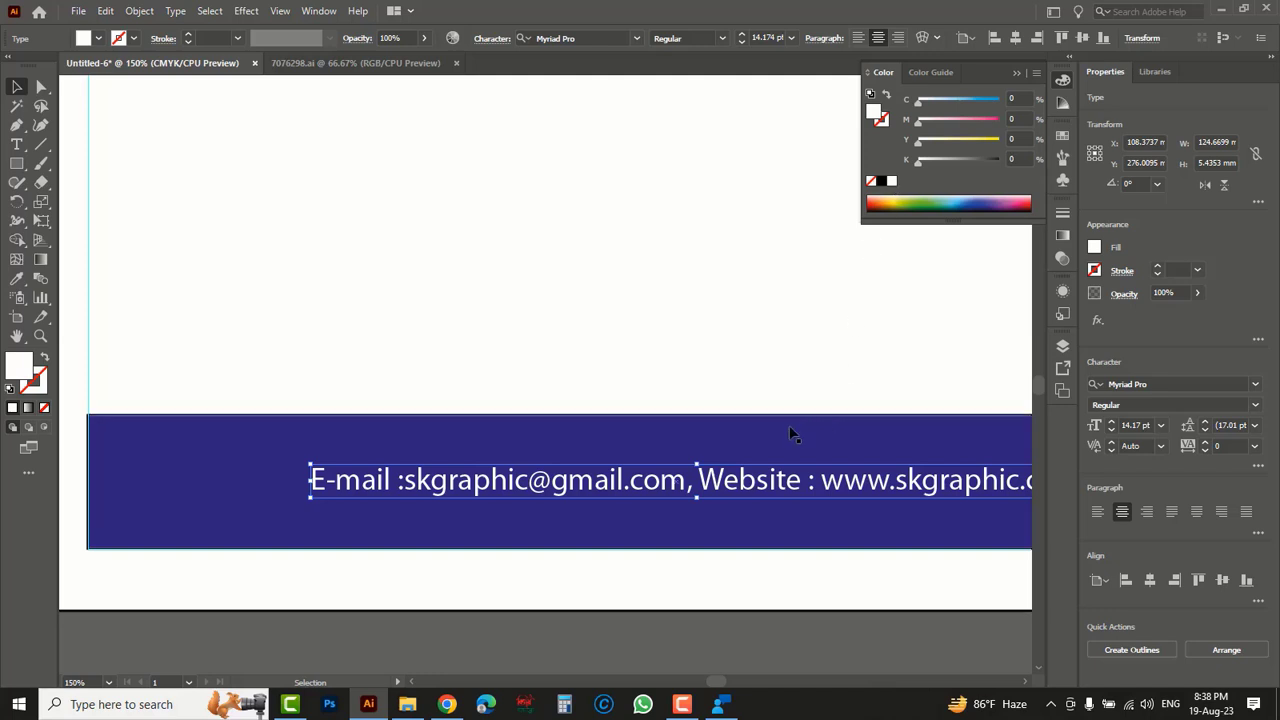
- Remove the stroke from the dark blue footer bar
click(441, 424)
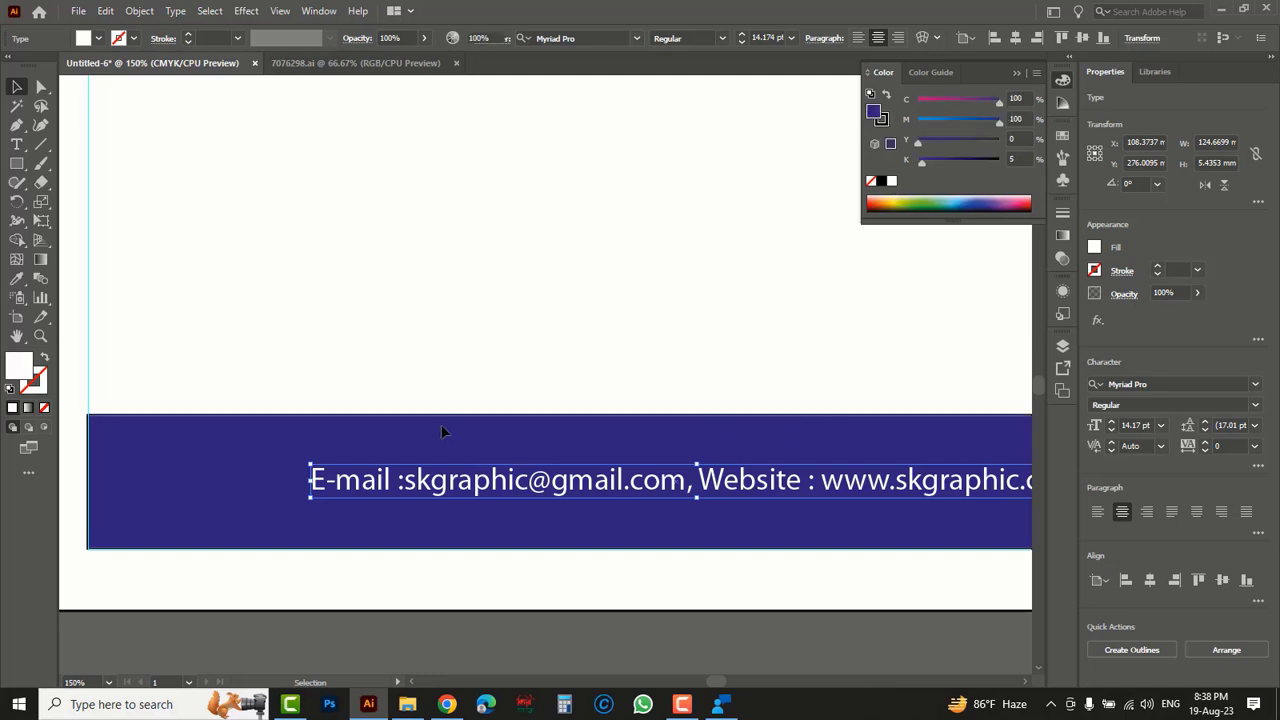
click(885, 126)
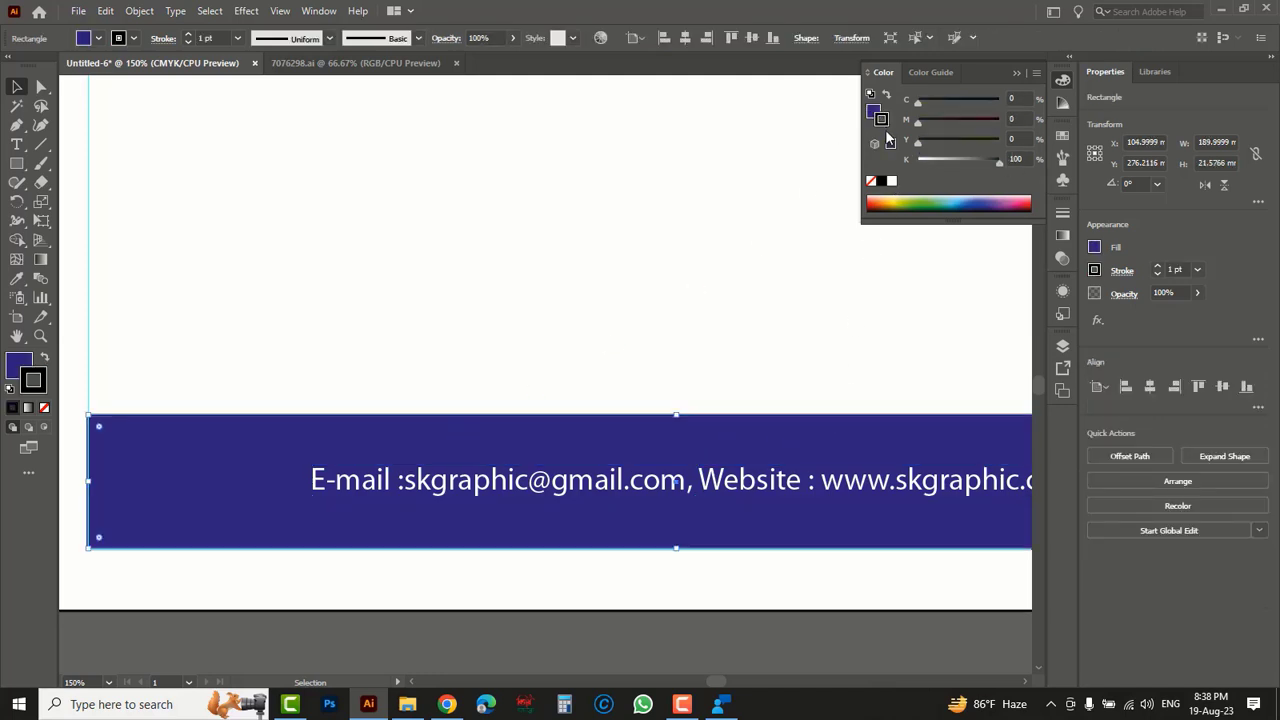
click(871, 181)
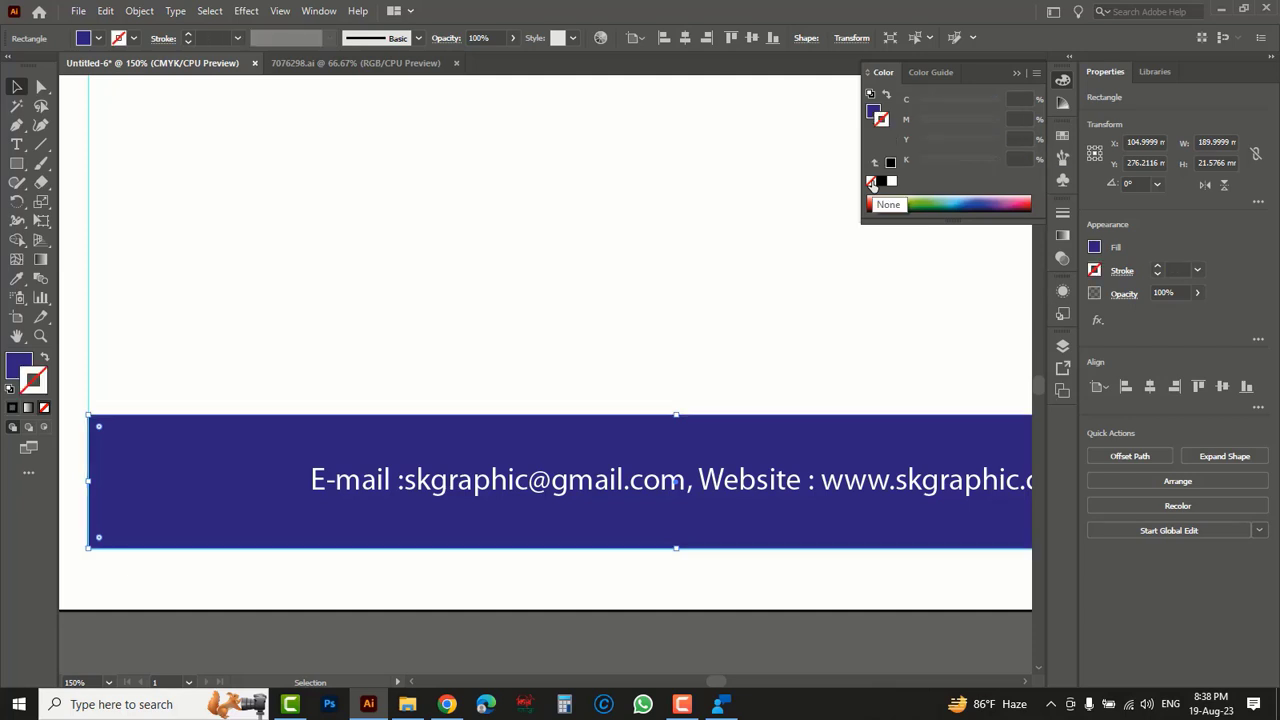
click(506, 646)
ctrl+alt+click(570, 571)
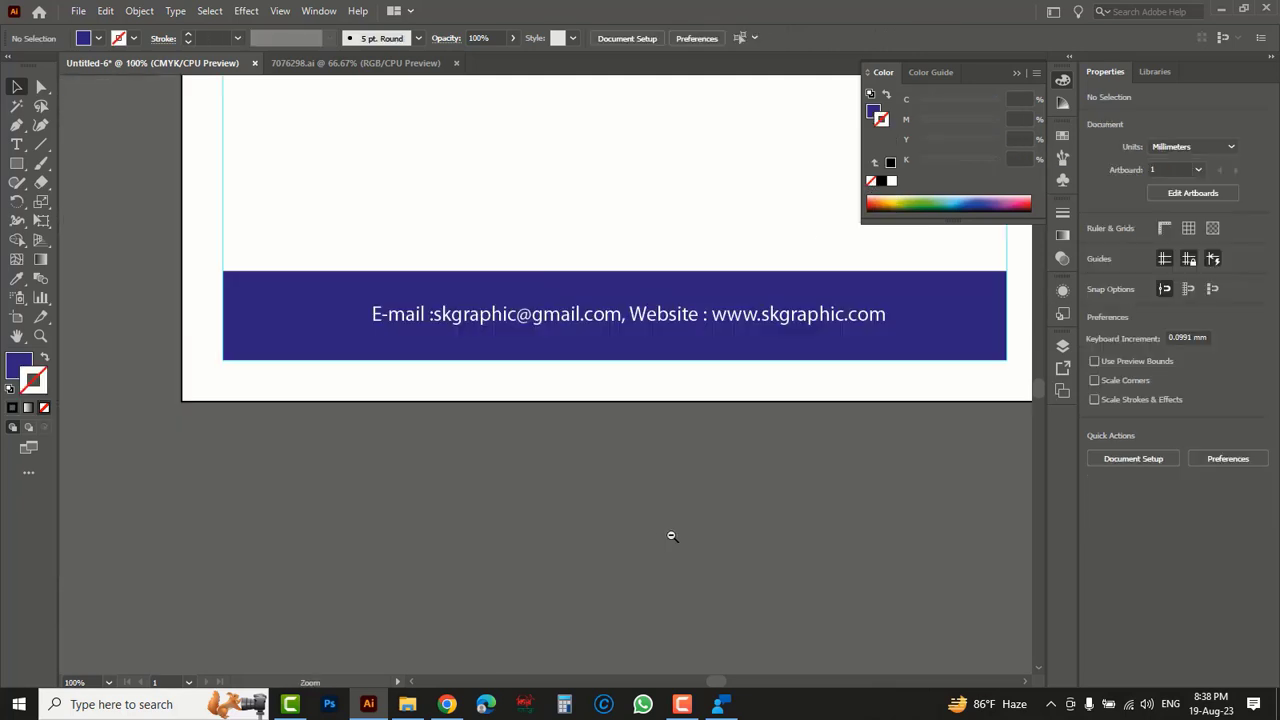
ctrl+alt+click(733, 409)
drag(575, 381, 661, 530)
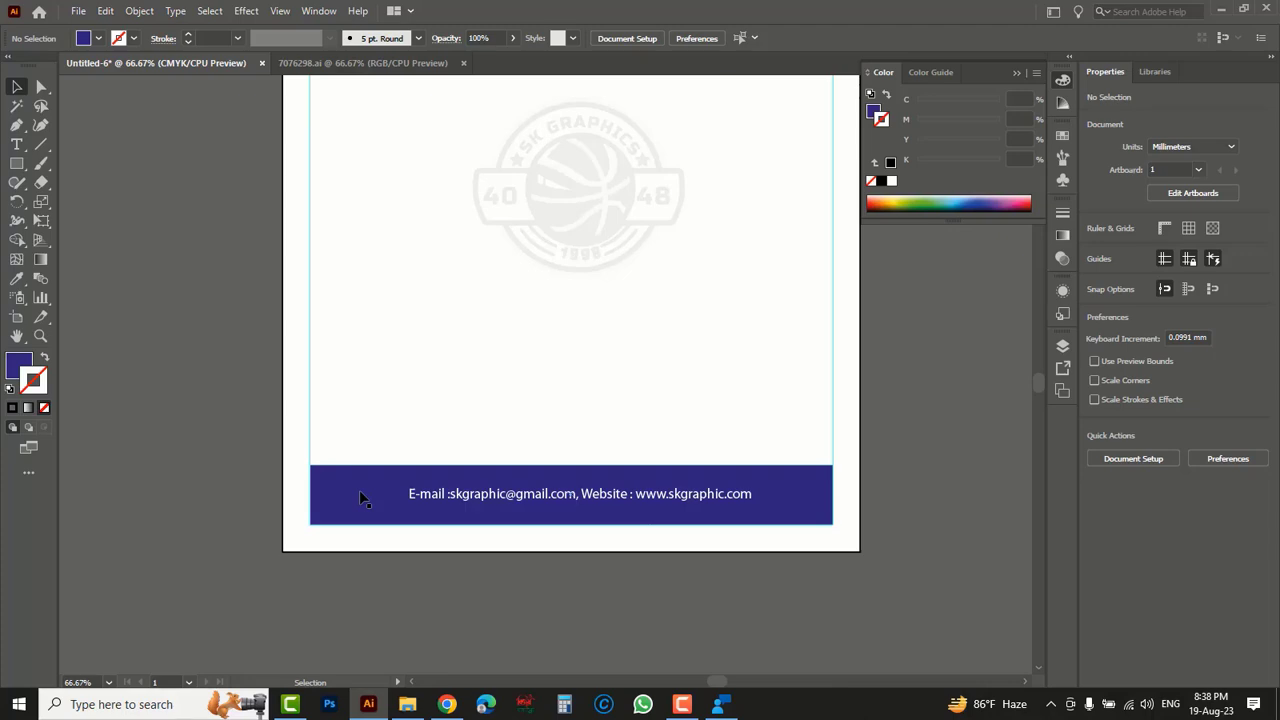
- Switch to Chrome, search Google for "qr code generator" and open the the-qrcode-generator.com site
click(447, 704)
click(479, 331)
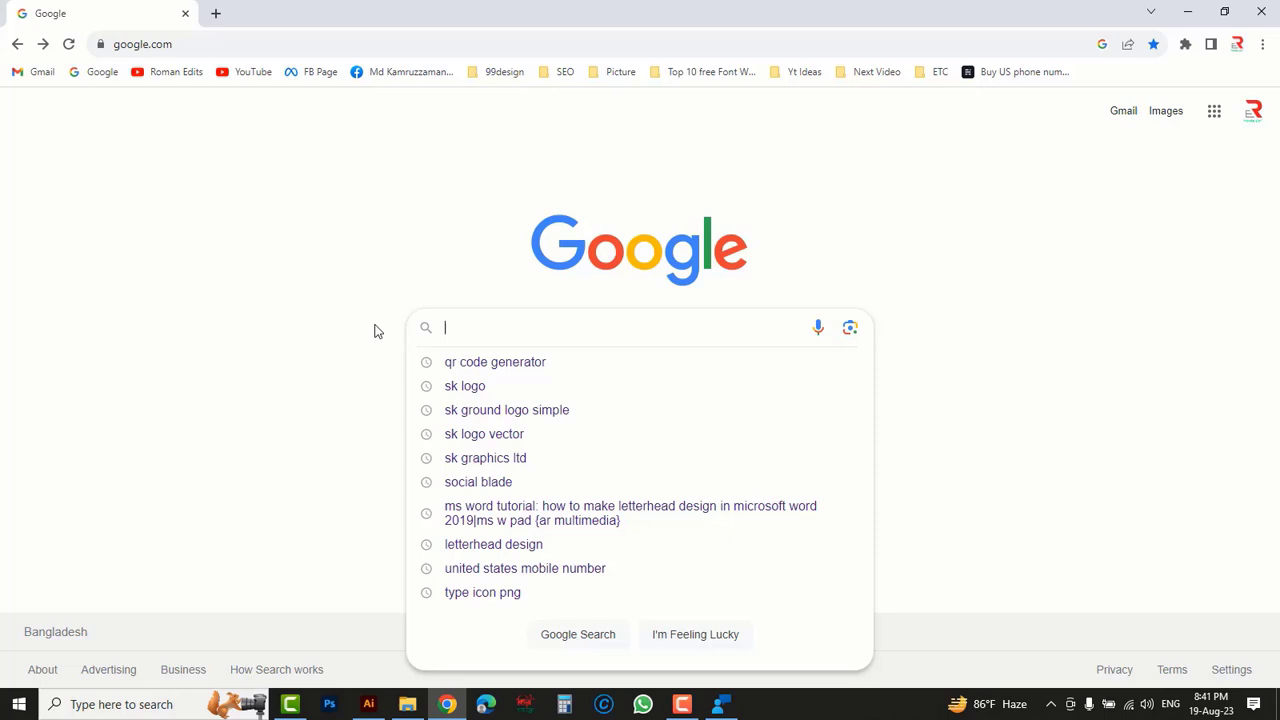
text(qr)
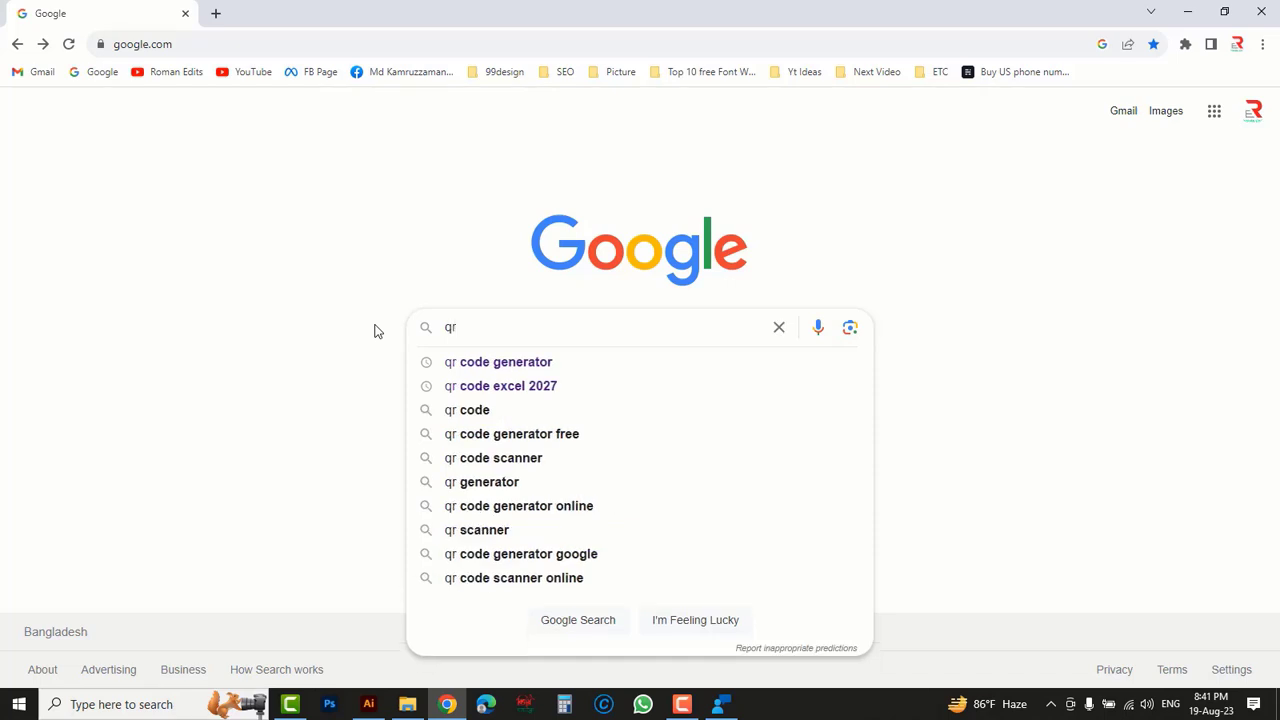
text( code)
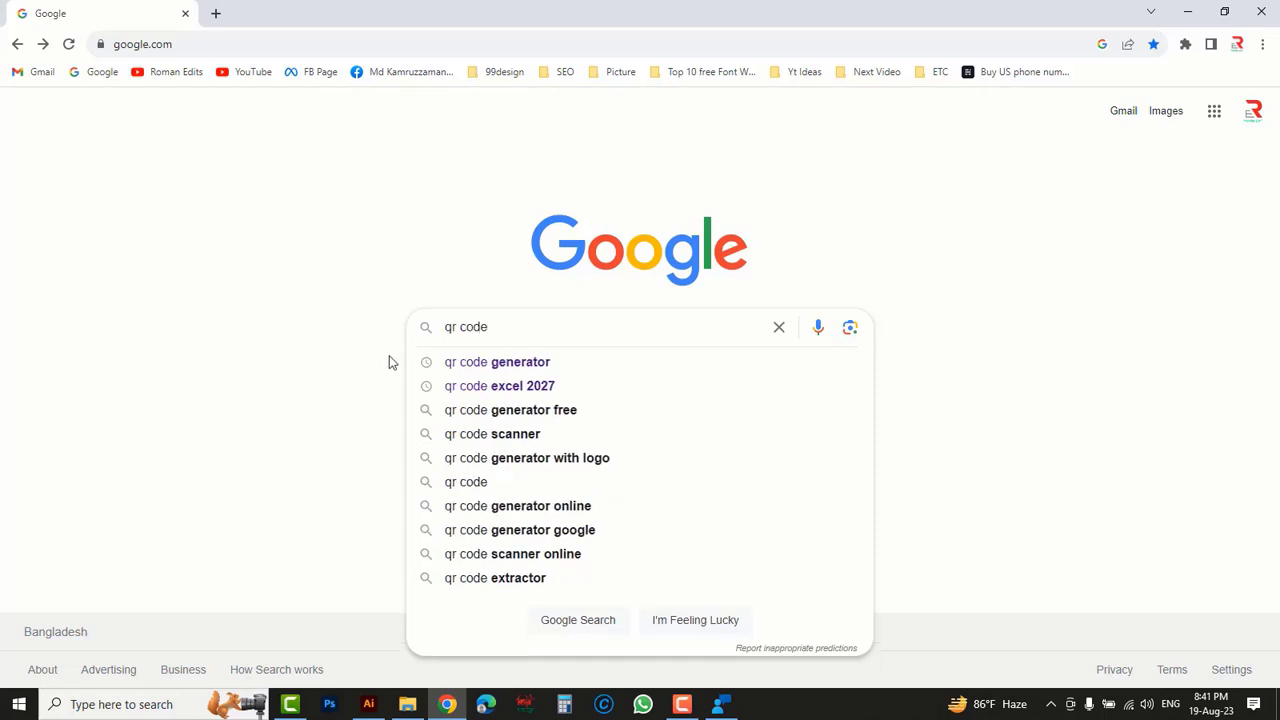
click(492, 364)
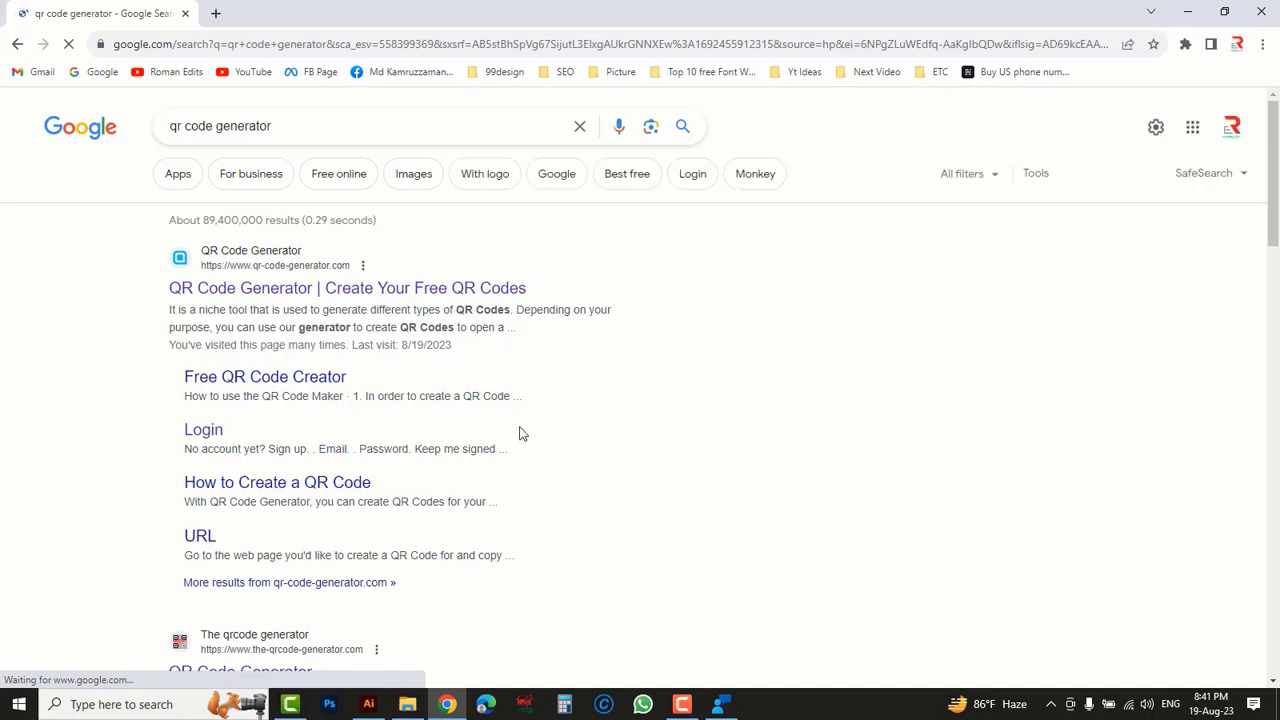
scroll(519, 433, down, 3)
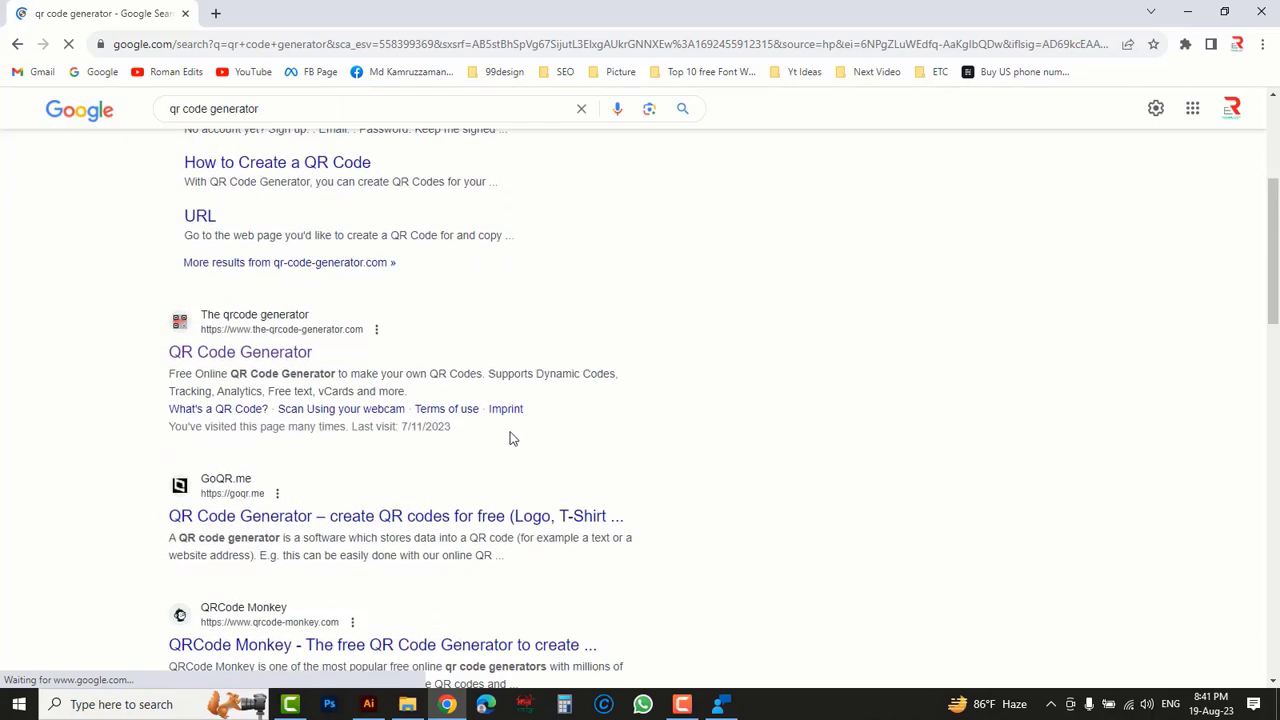
click(256, 325)
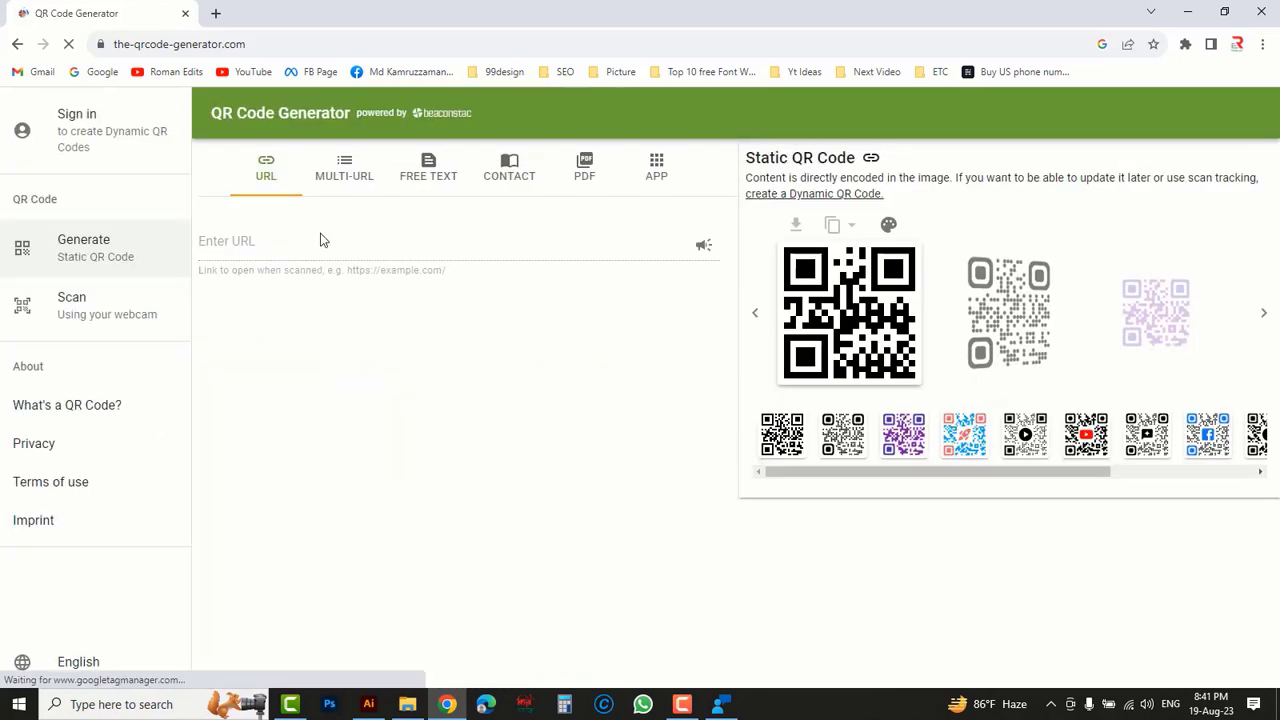
- Create a free-text QR code containing "sk graphics"
click(435, 231)
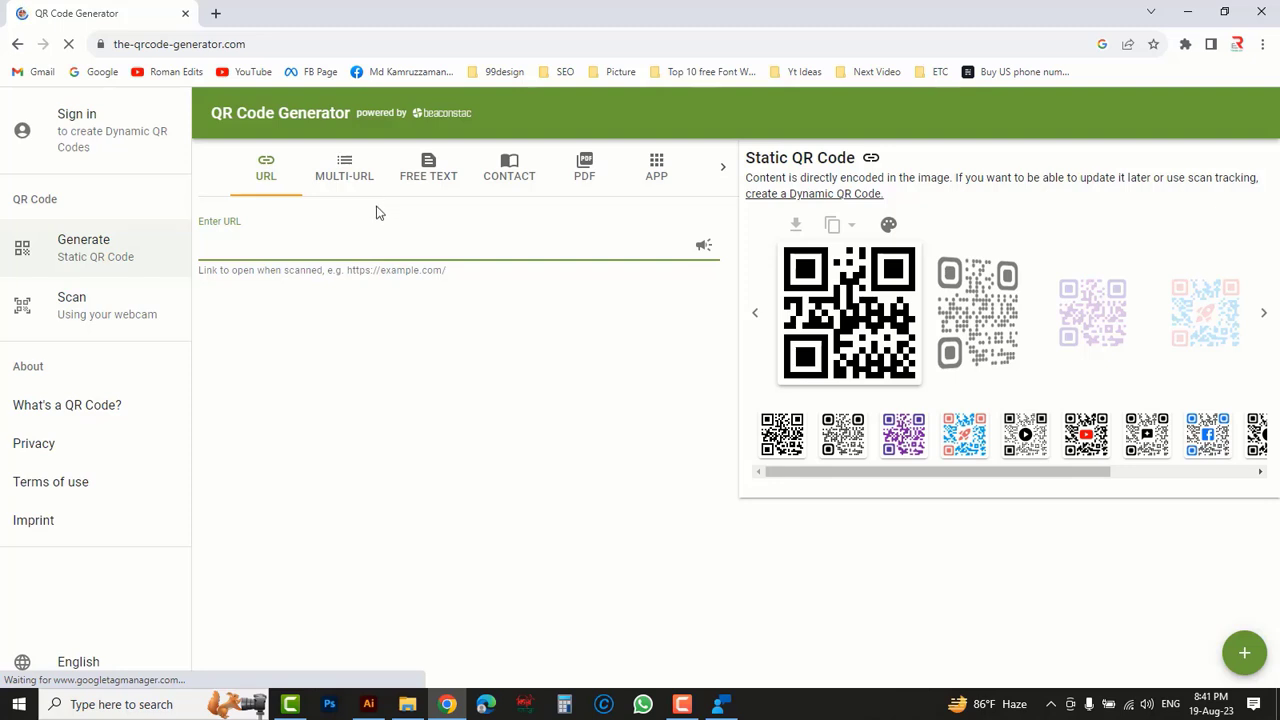
click(426, 184)
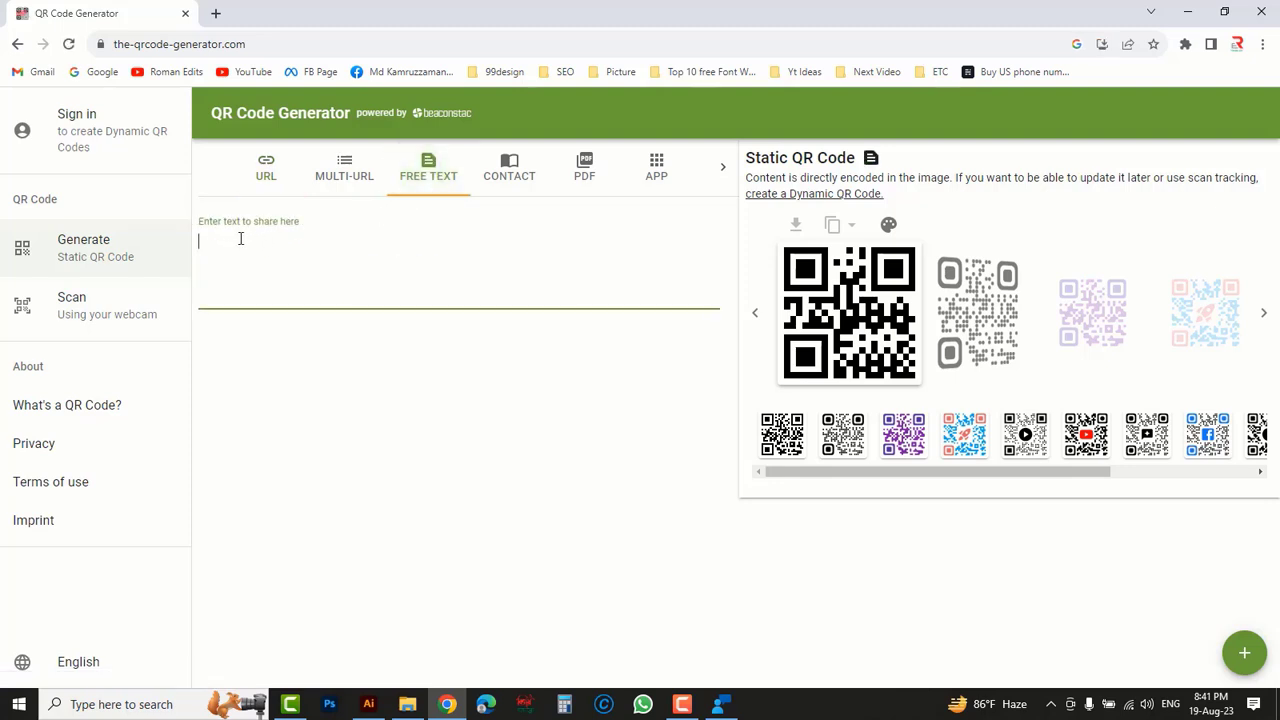
text(sk)
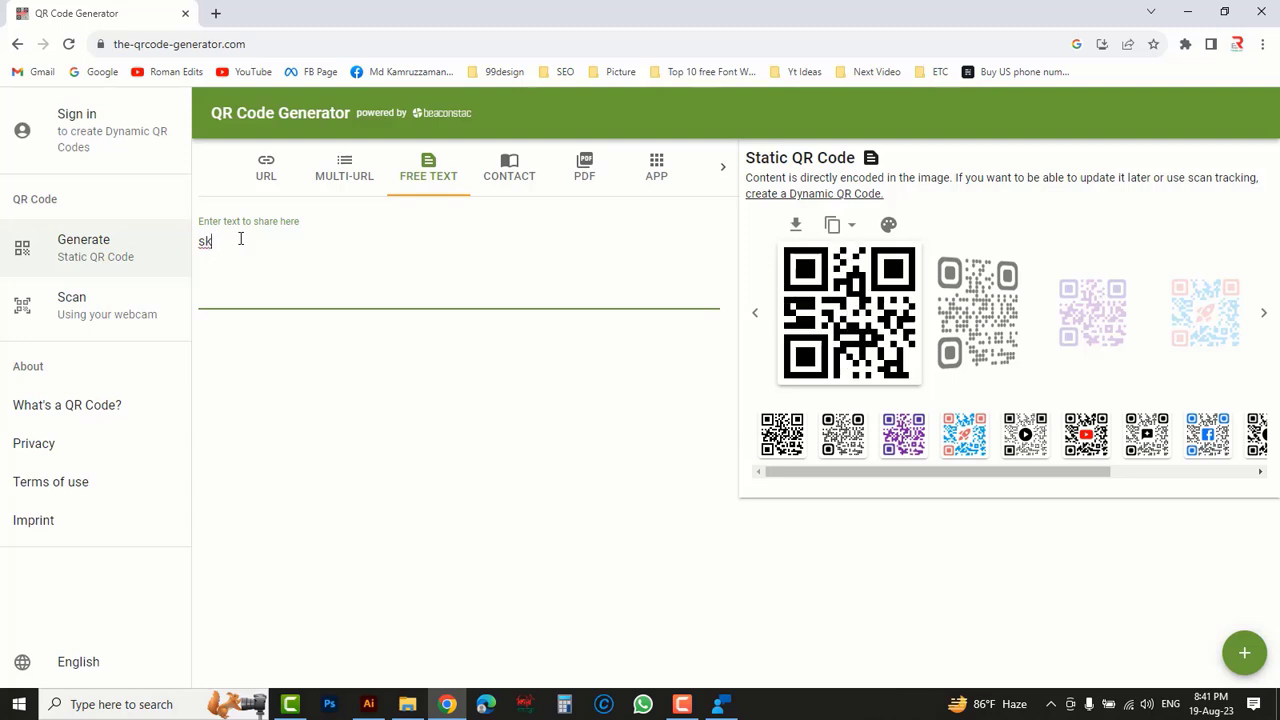
text(graphics)
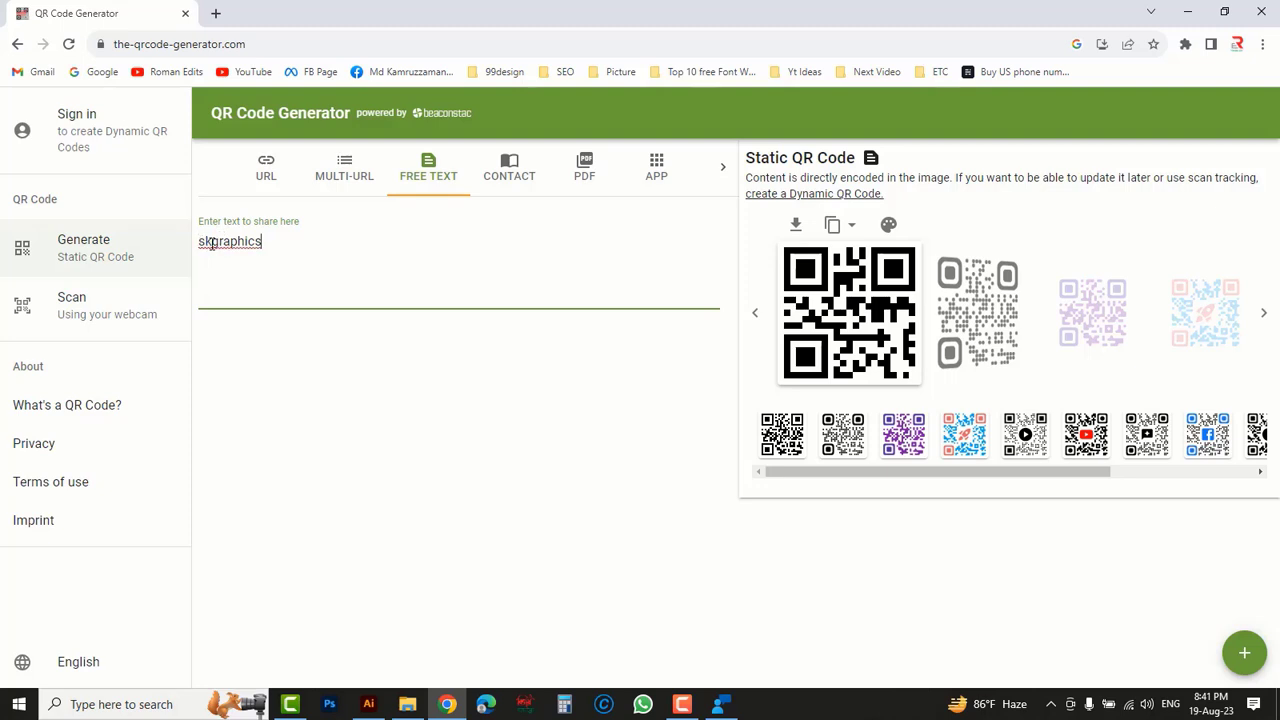
click(212, 243)
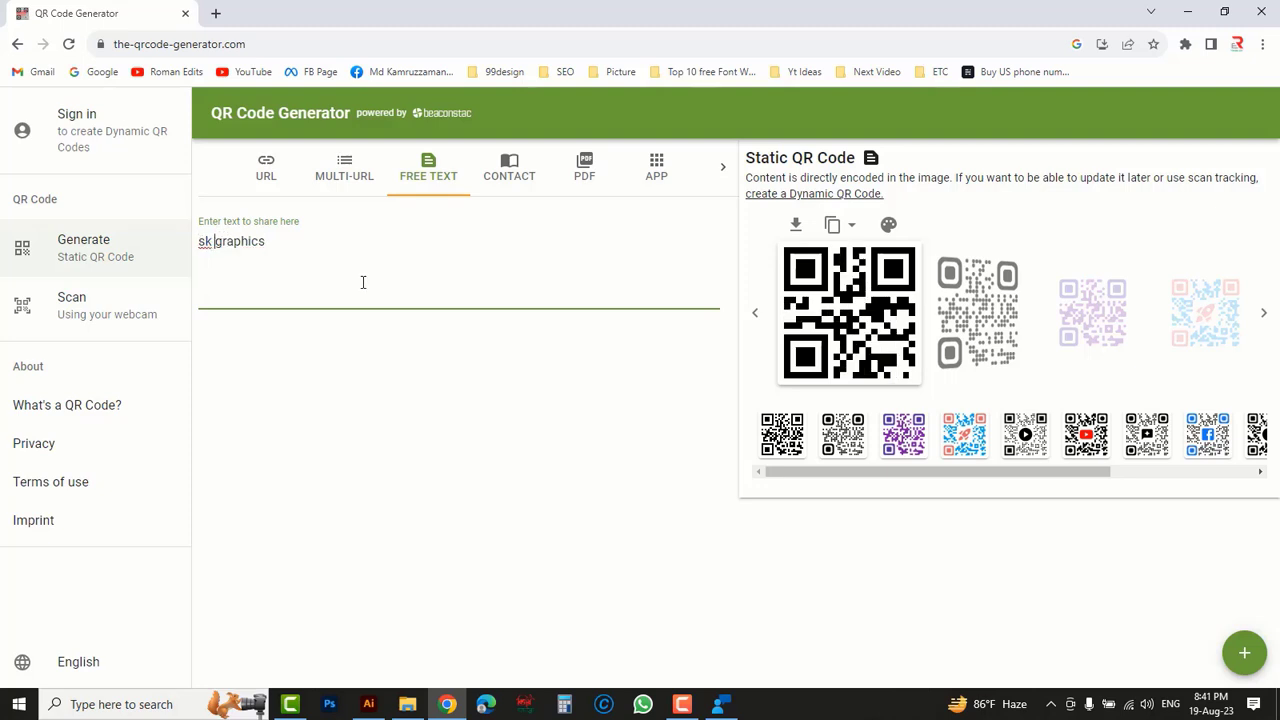
- Download the QR code as a PNG file named "sk"
click(798, 226)
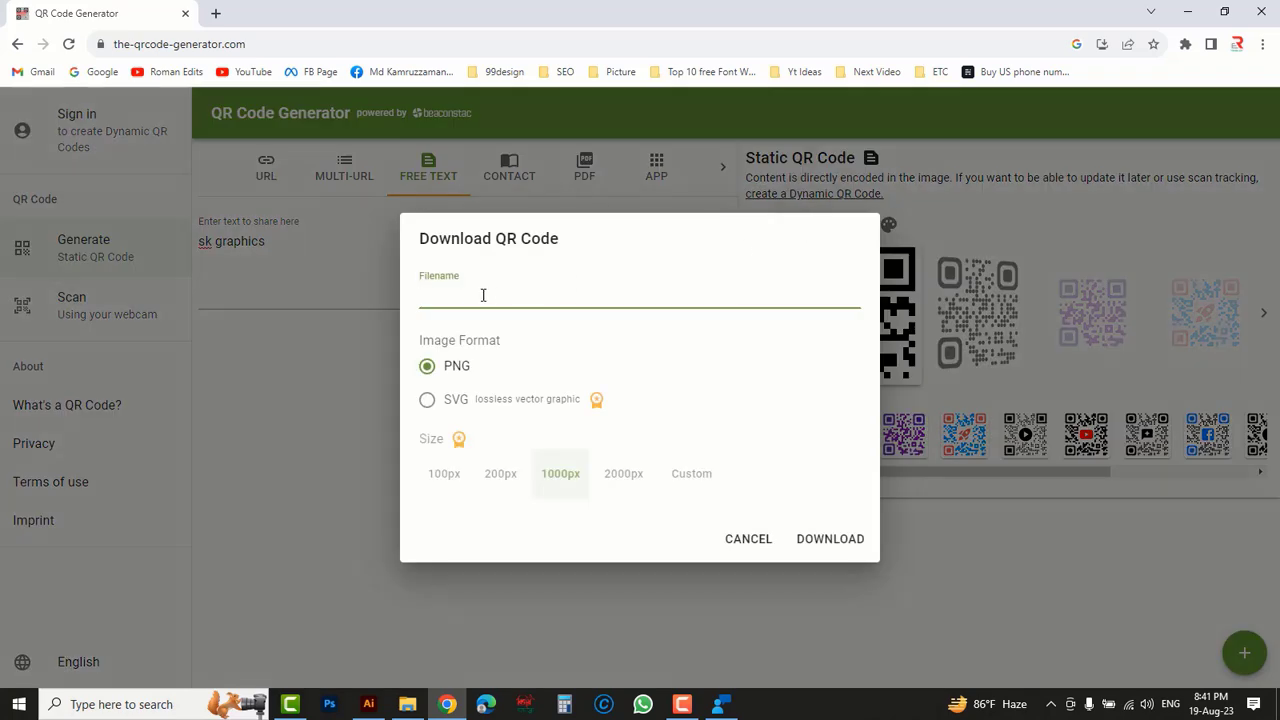
text(sk)
click(815, 543)
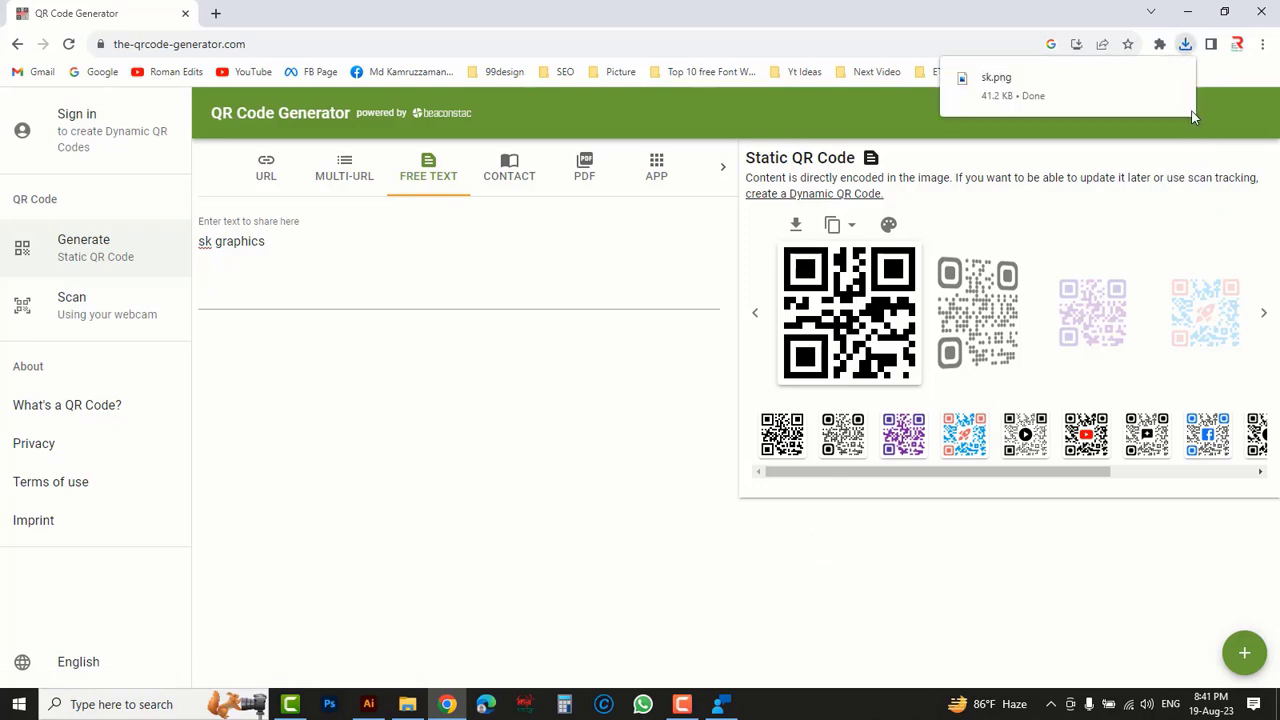
- Open the Downloads folder in File Explorer and place its "sk" QR code image into the letterhead in Illustrator
click(1189, 12)
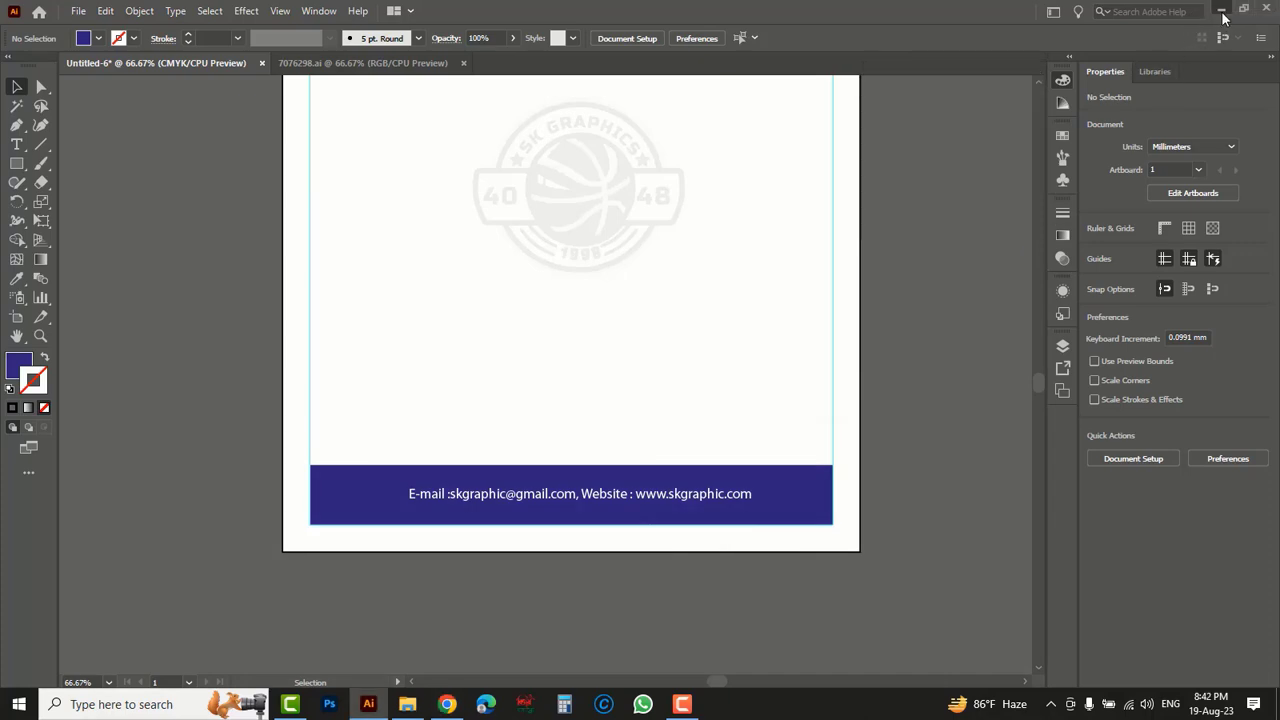
click(1223, 14)
double_click(14, 42)
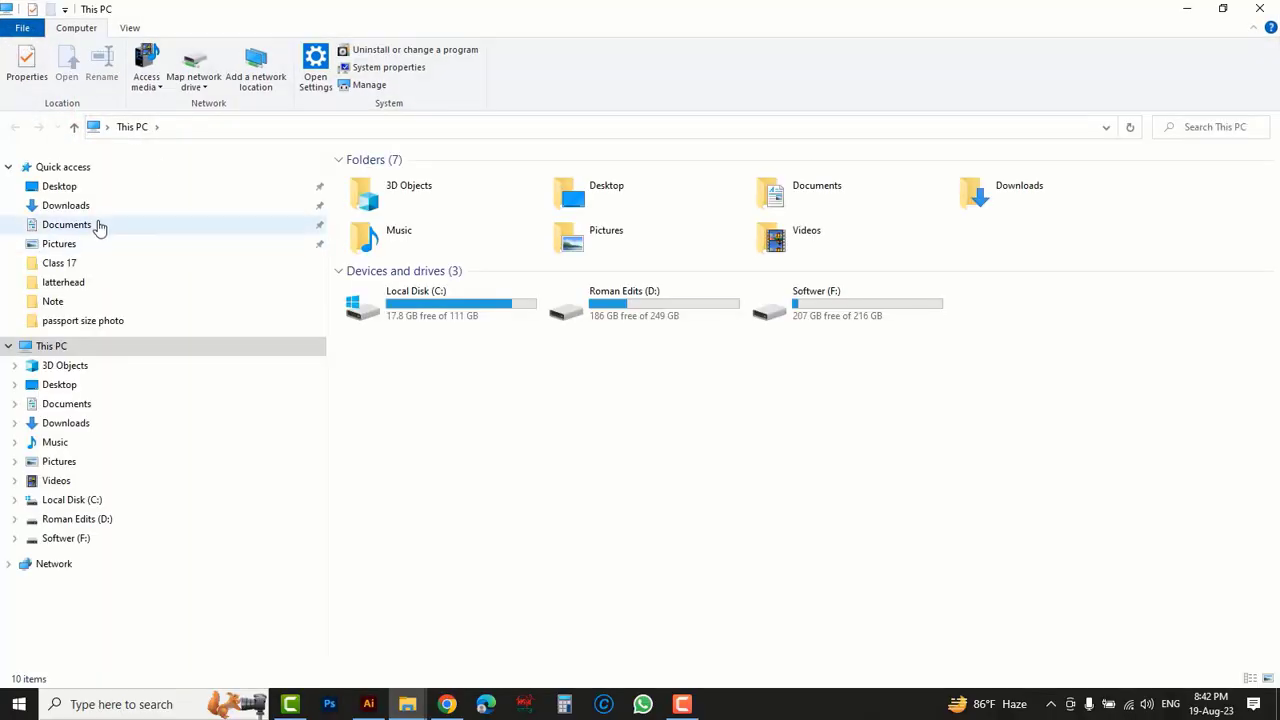
click(83, 208)
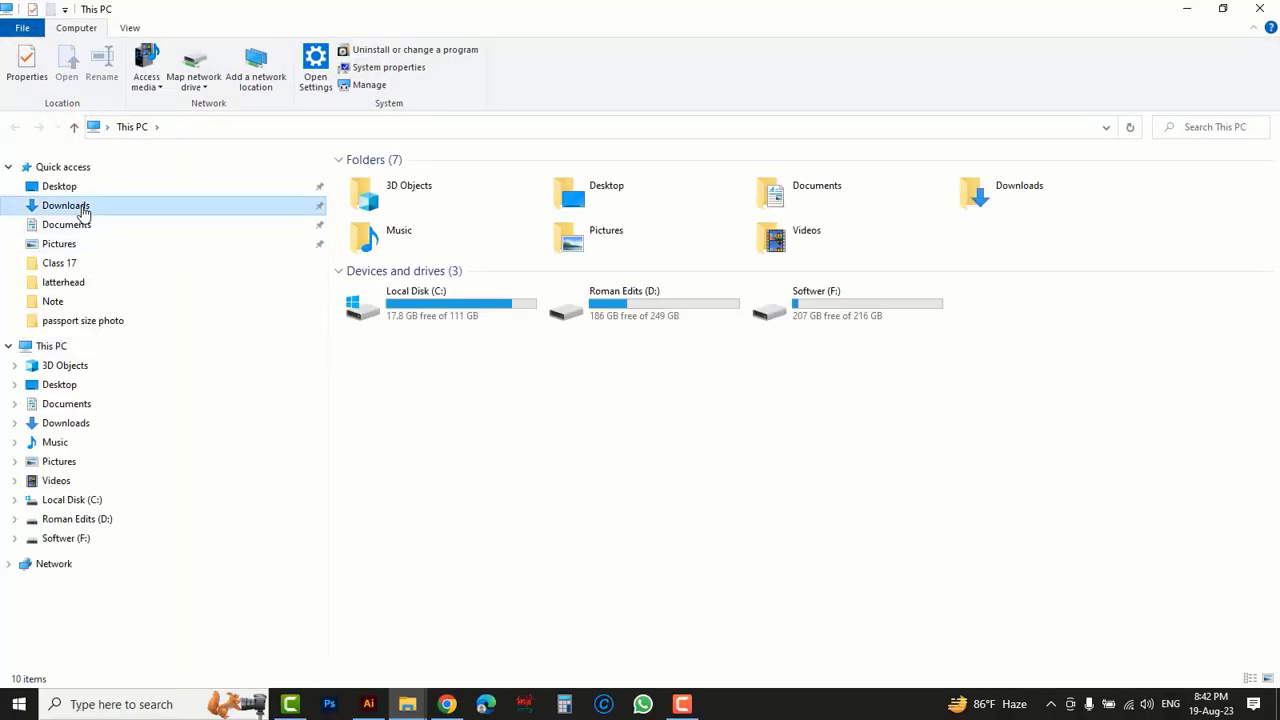
click(556, 376)
click(369, 200)
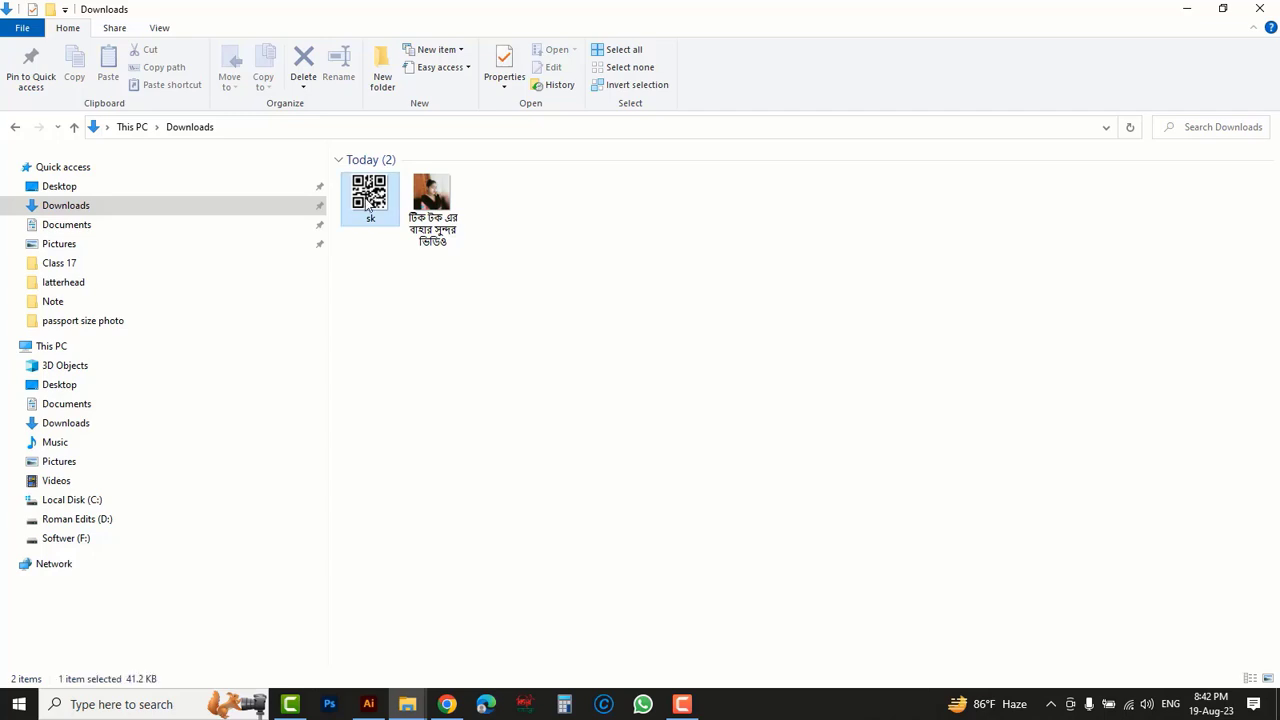
drag(369, 195, 365, 525)
- Scale the QR code down to fit inside the left end of the footer bar and shift the e-mail and website text slightly right
drag(791, 243, 516, 434)
drag(309, 400, 589, 589)
drag(726, 238, 291, 373)
click(210, 402)
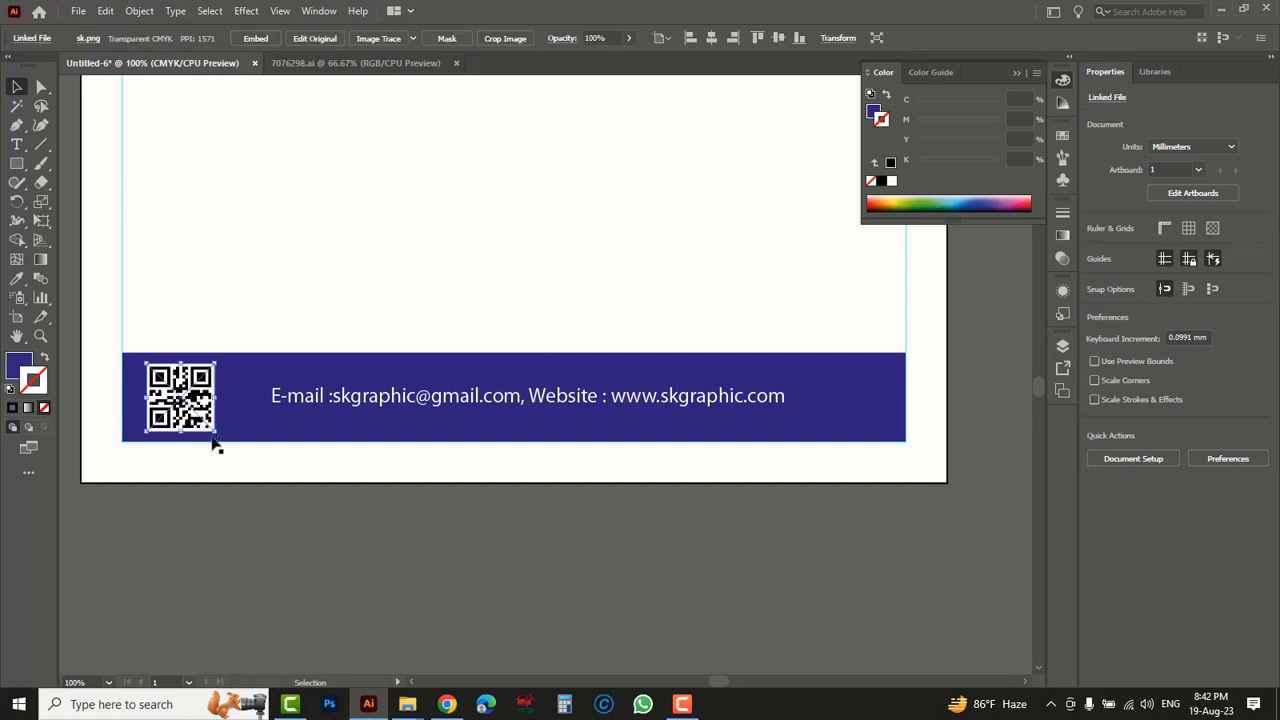
drag(215, 434, 207, 424)
drag(446, 407, 453, 406)
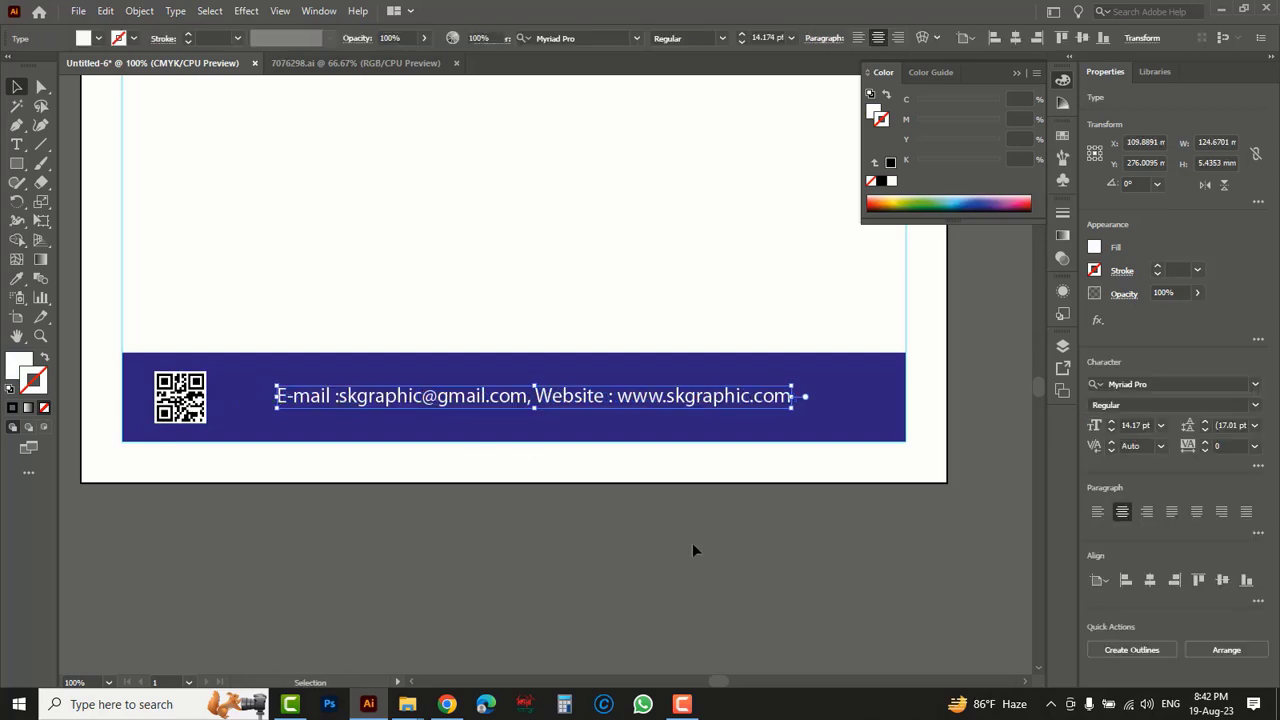
click(692, 542)
- Remove the stroke from the dark blue header shape
ctrl+alt+click(609, 331)
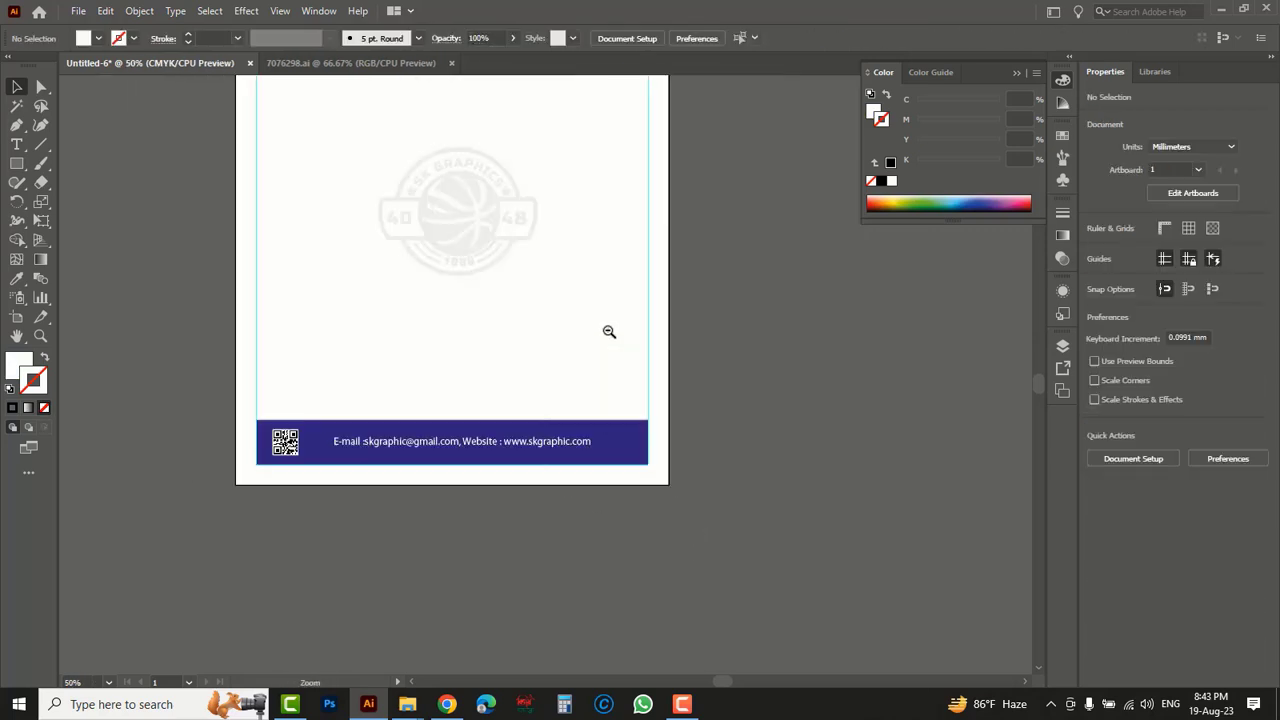
drag(520, 269, 564, 450)
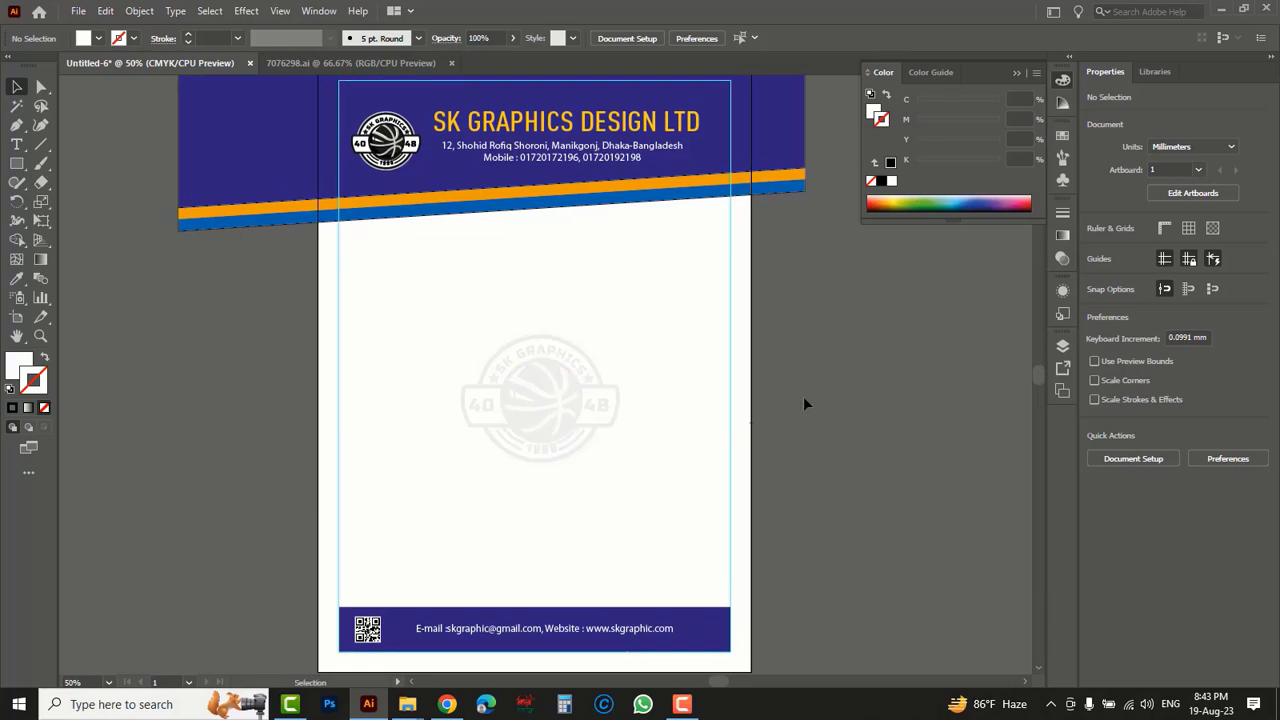
click(778, 128)
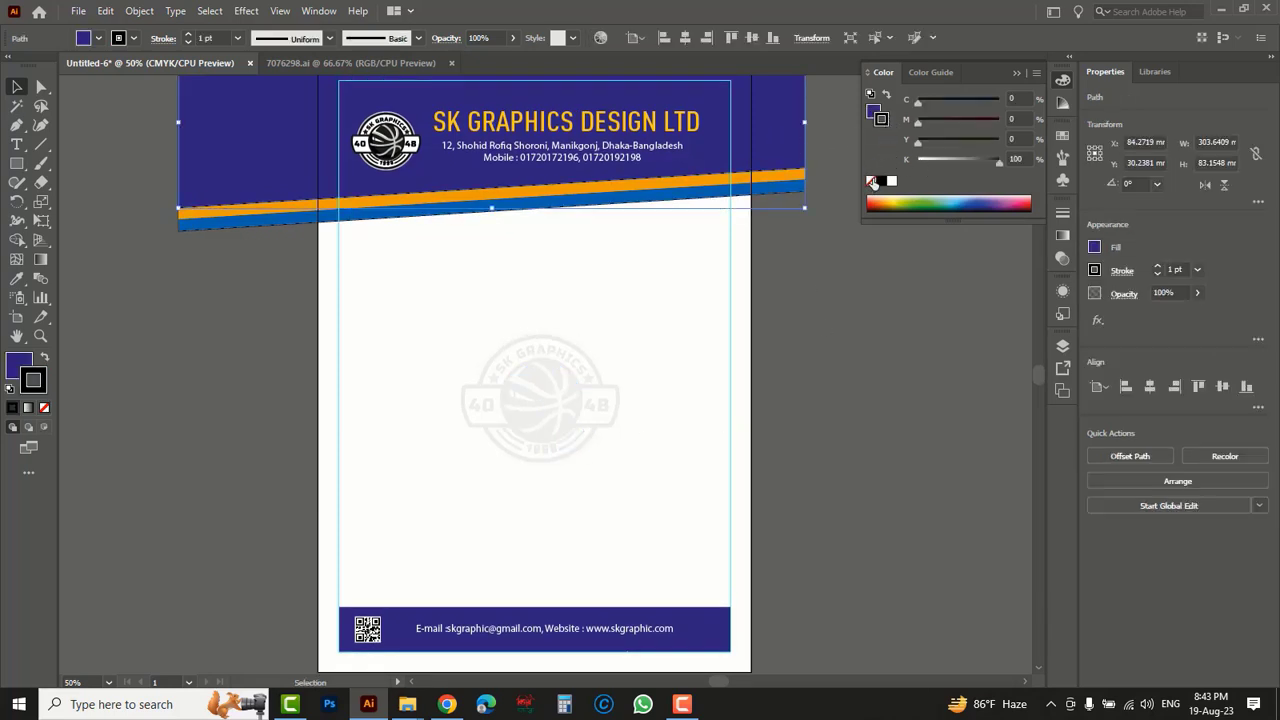
click(793, 426)
- Group all the unlocked letterhead artwork into one object
key(ctrl+a)
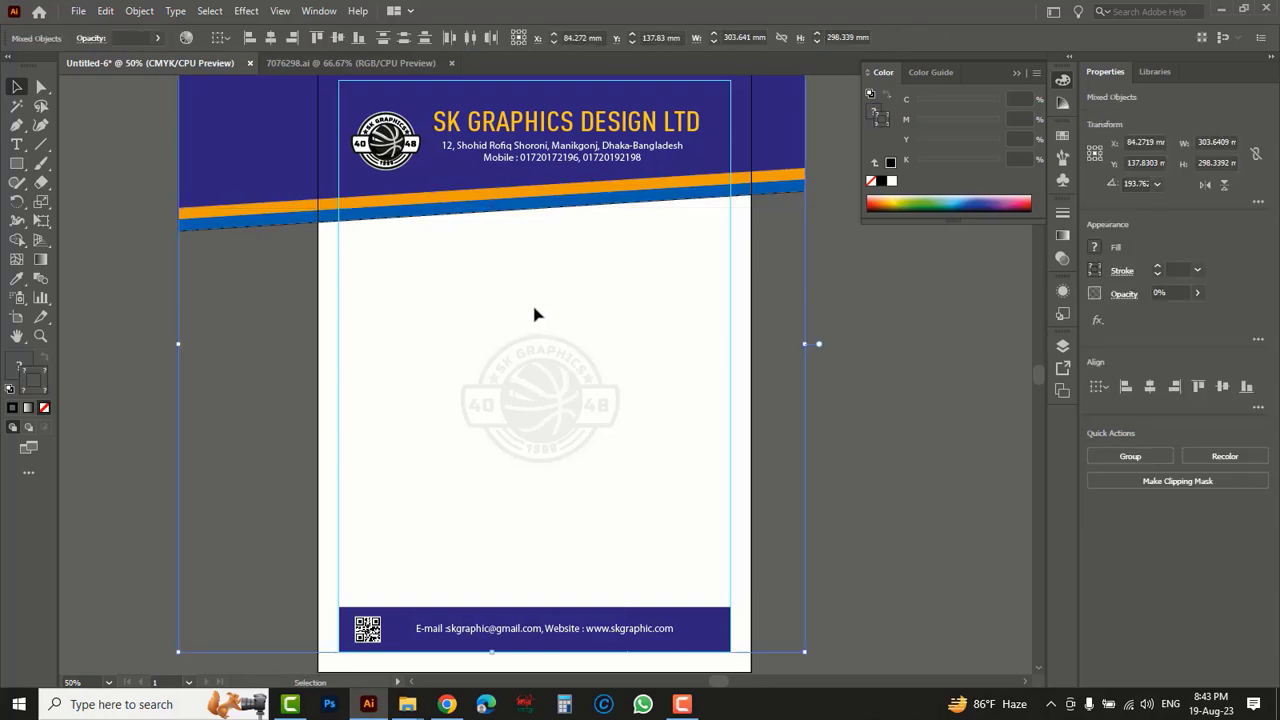
right_click(531, 257)
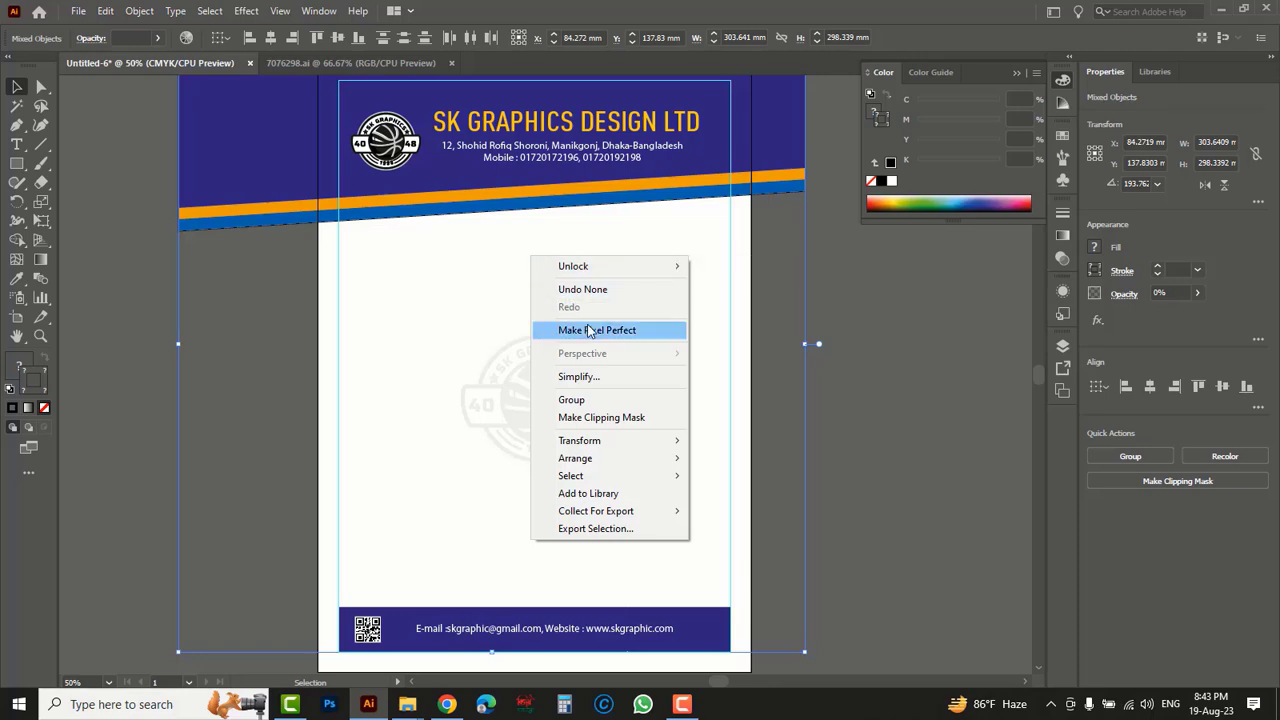
click(578, 400)
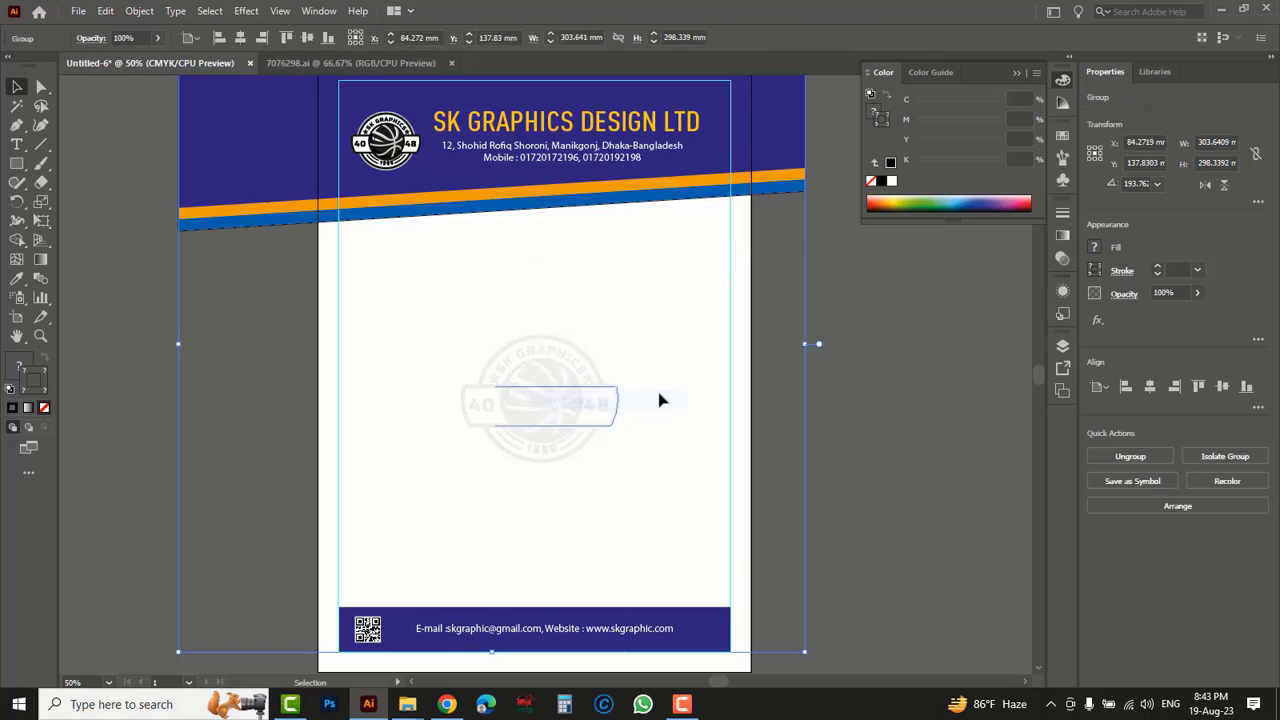
click(905, 397)
drag(569, 362, 503, 387)
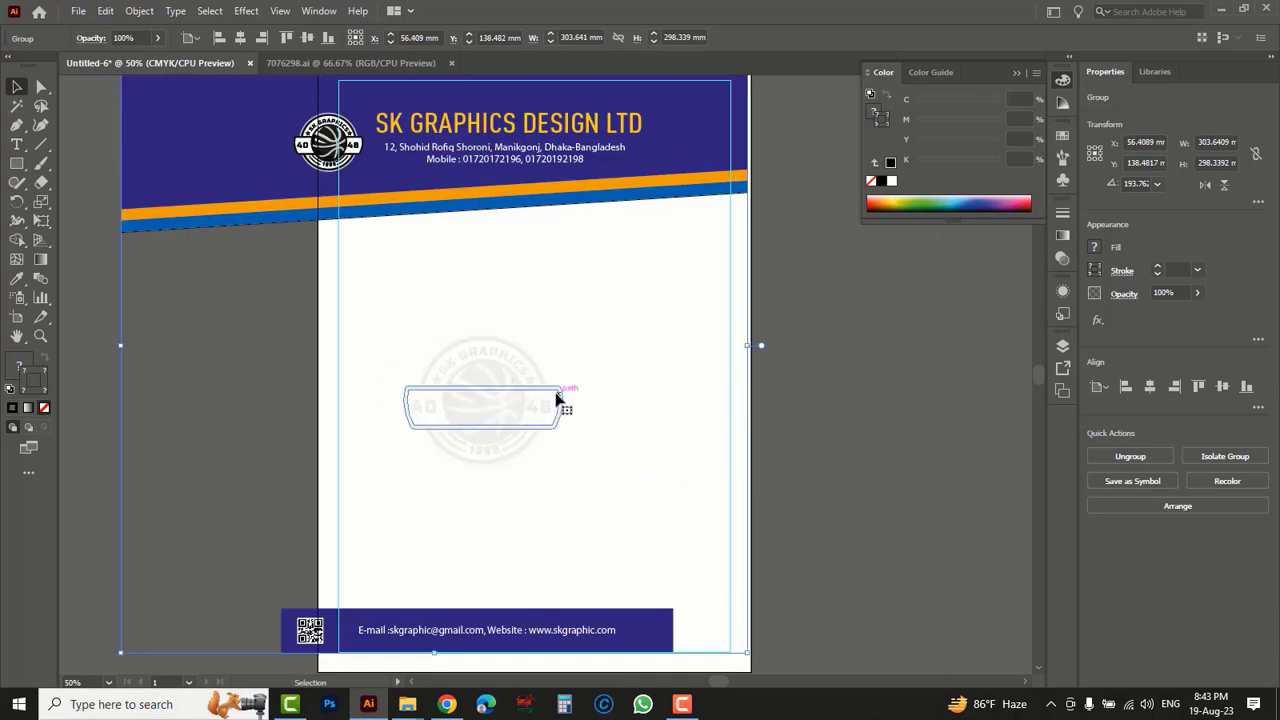
key(ctrl+z)
key(ctrl+z)
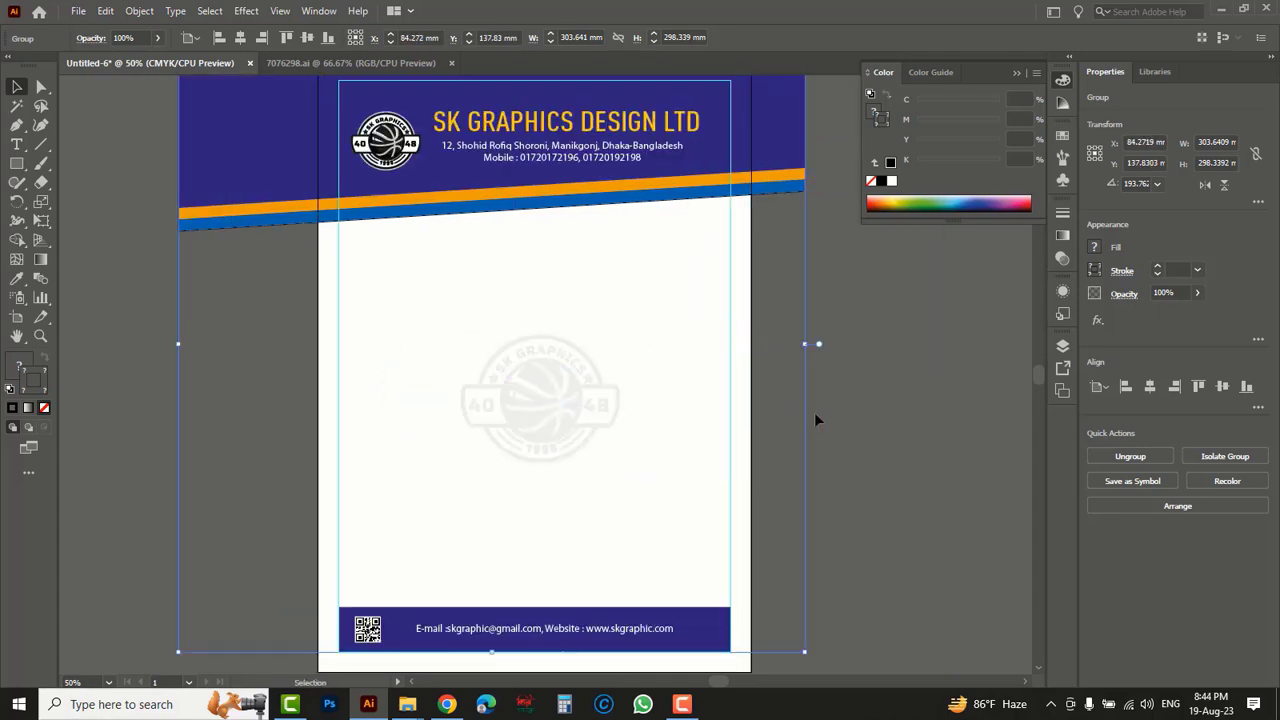
- Unlock all locked objects so the page-sized rectangle can be selected
click(873, 412)
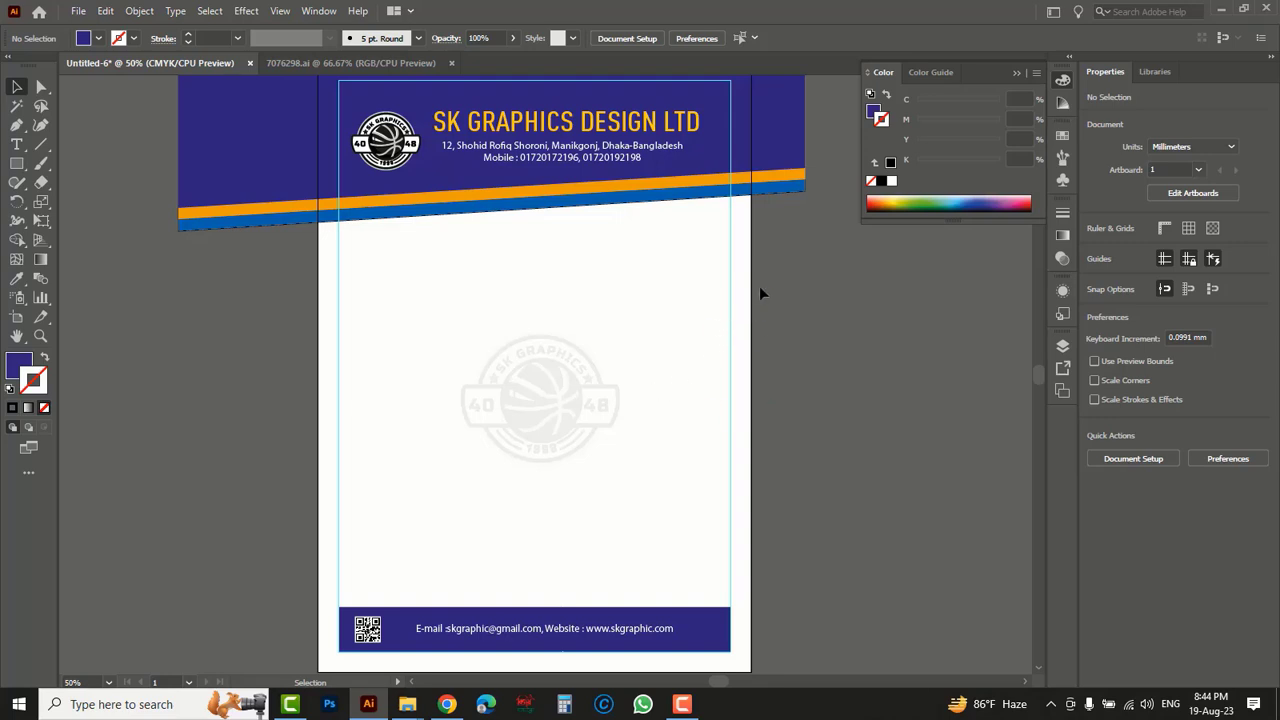
click(139, 12)
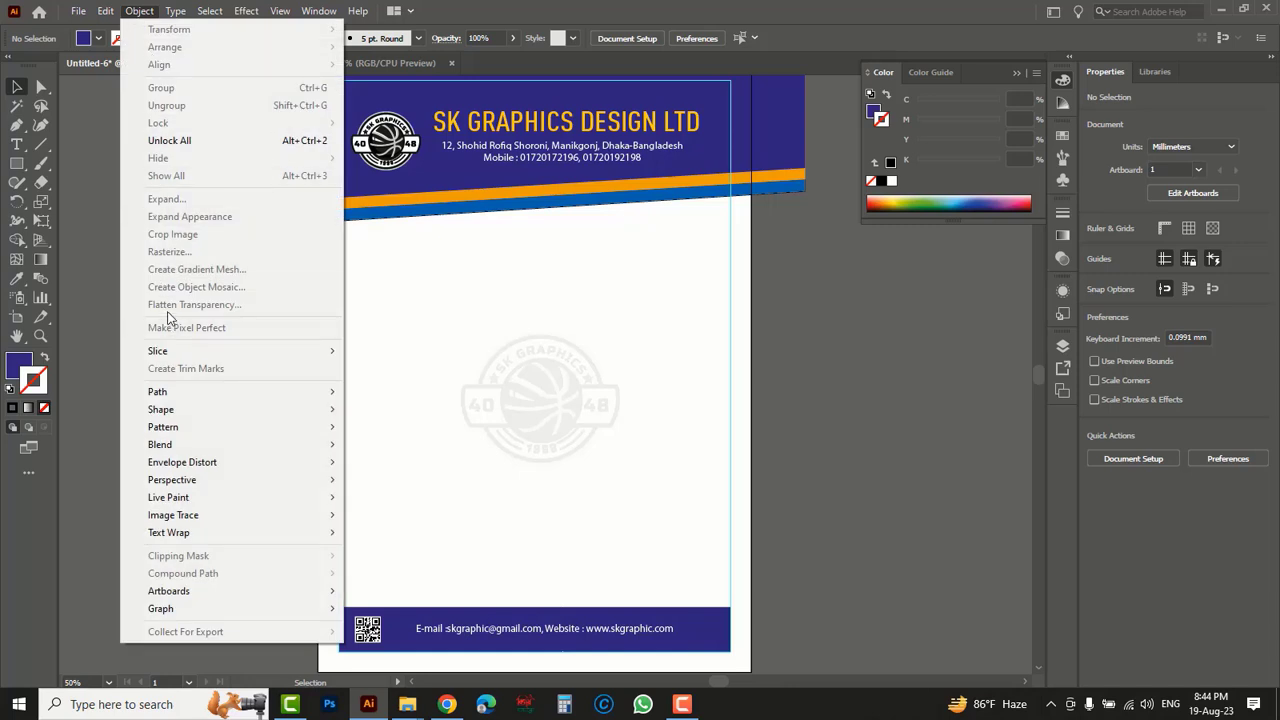
click(170, 141)
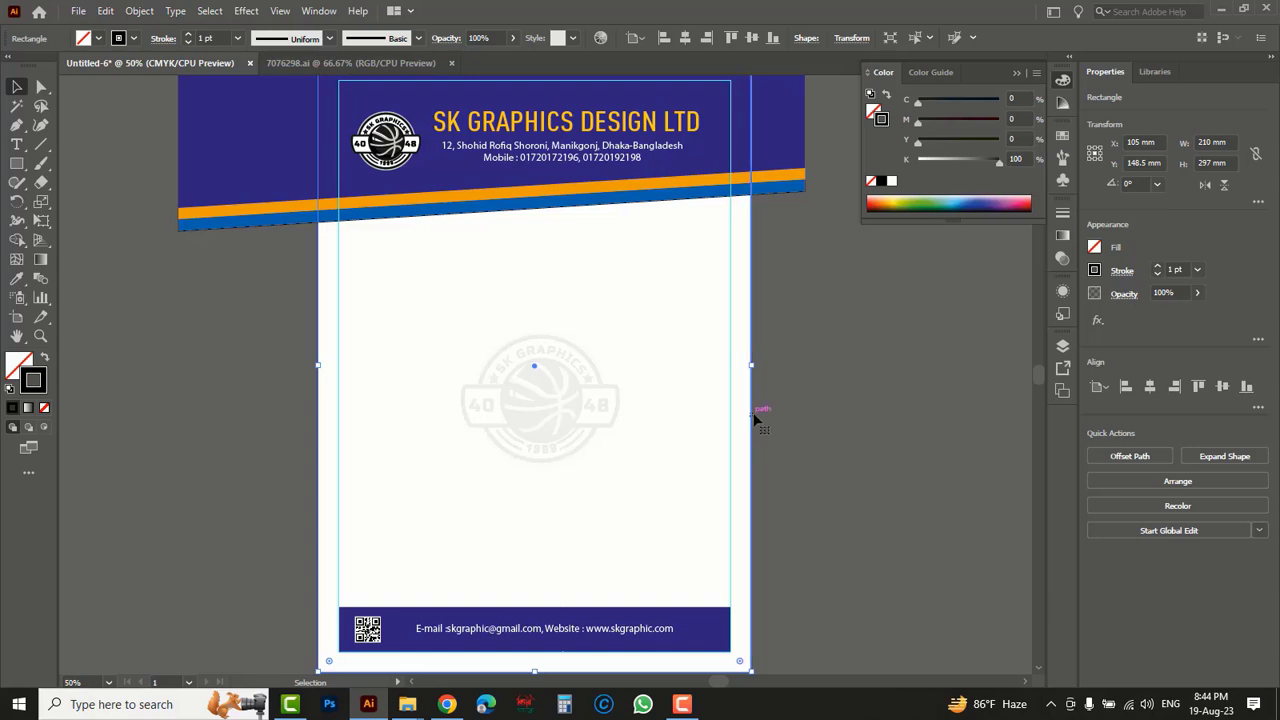
- Try to make a clipping mask from the page-sized rectangle and the grouped letterhead artwork
drag(757, 414, 859, 419)
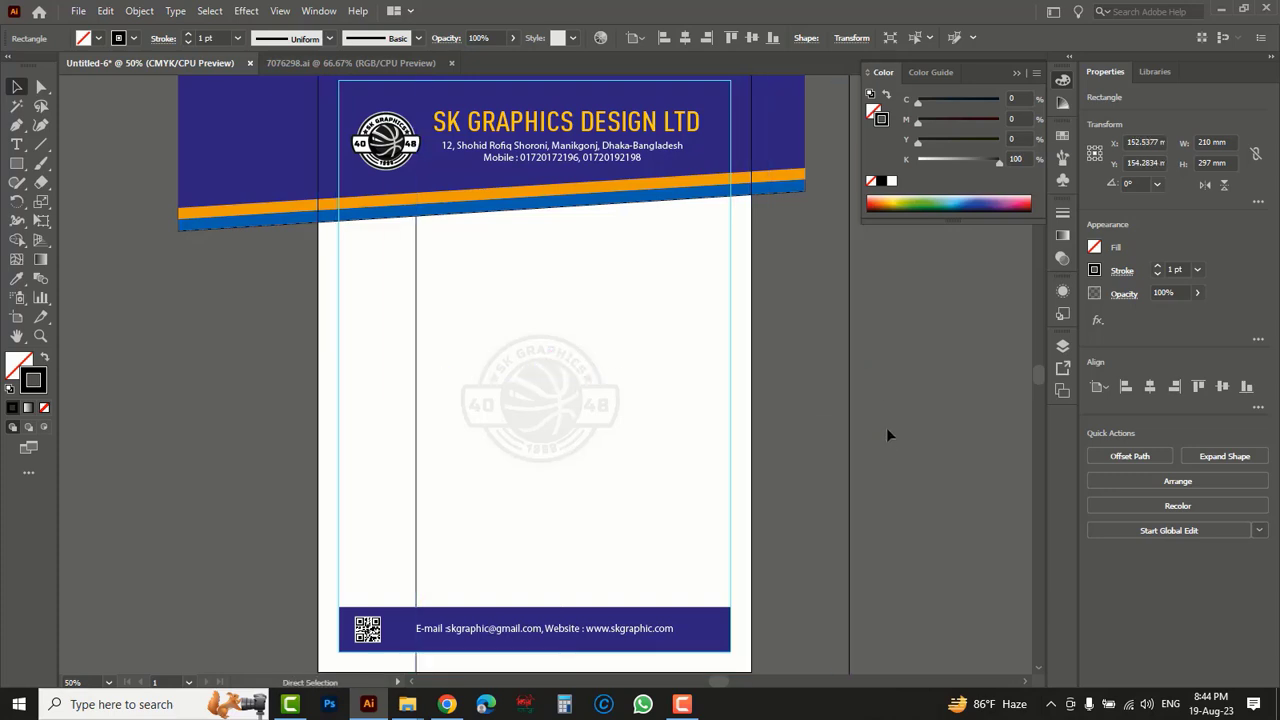
key(ctrl+z)
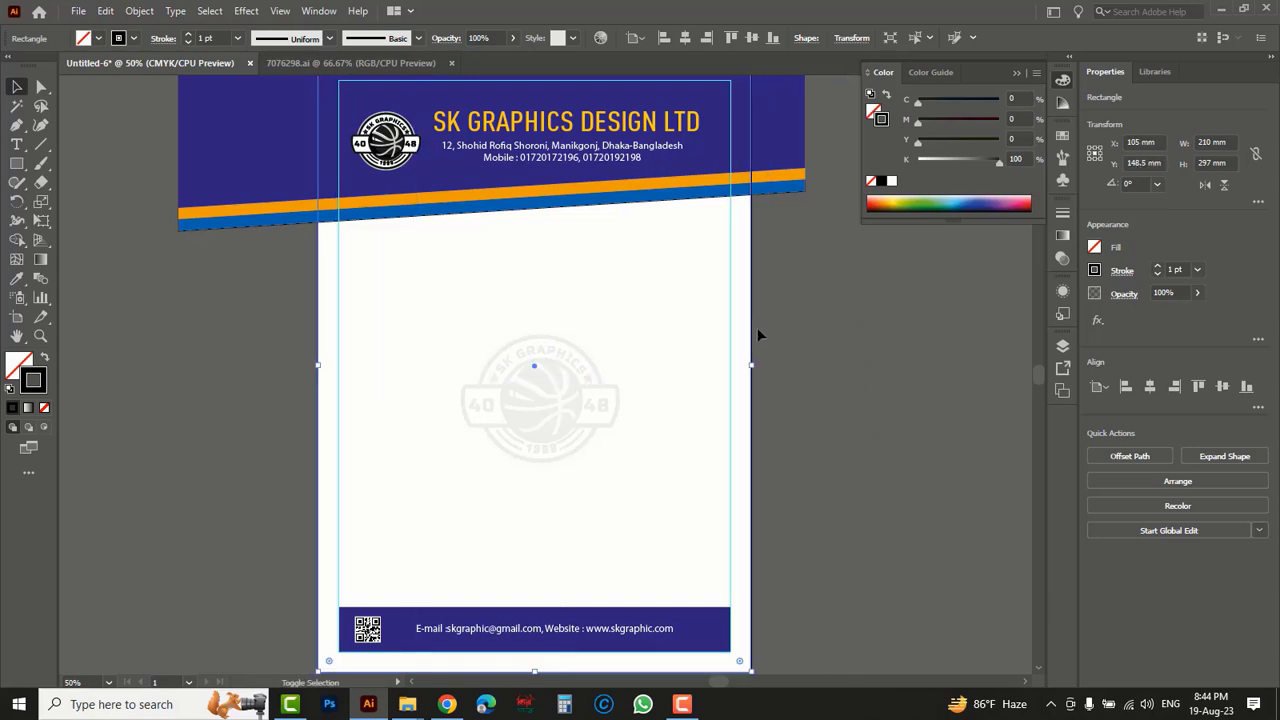
shift+click(782, 132)
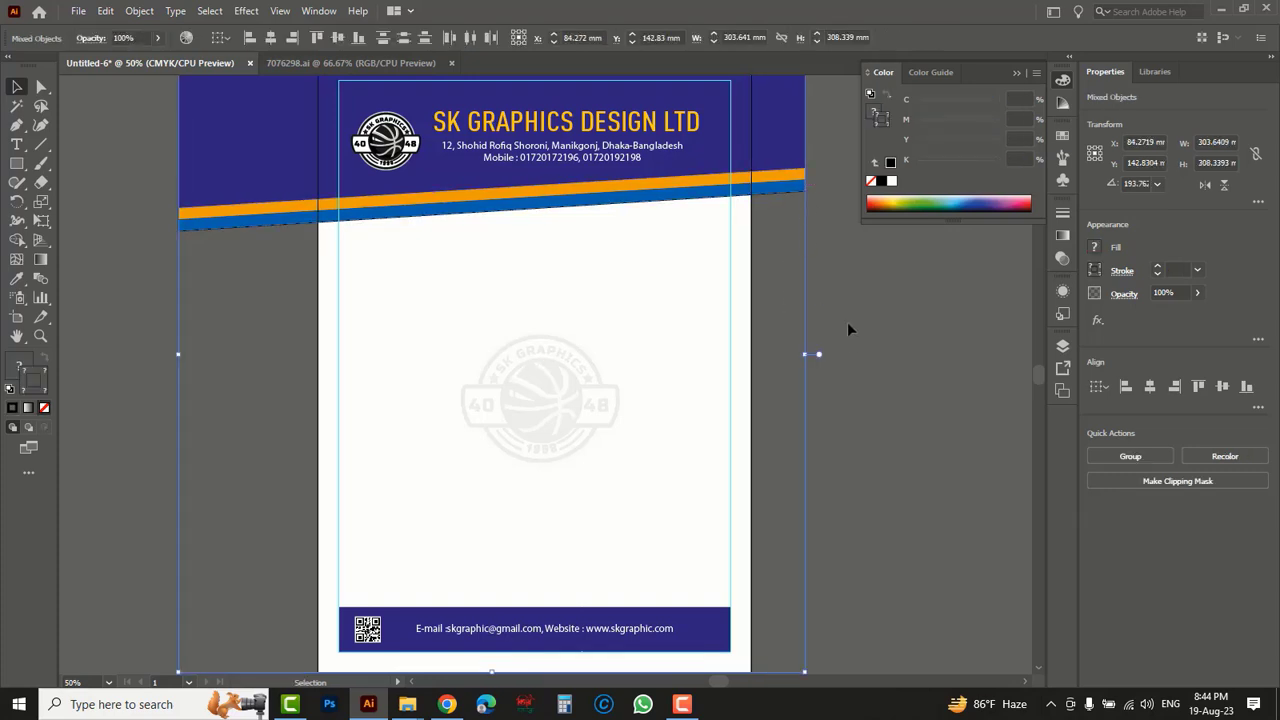
right_click(848, 324)
click(897, 460)
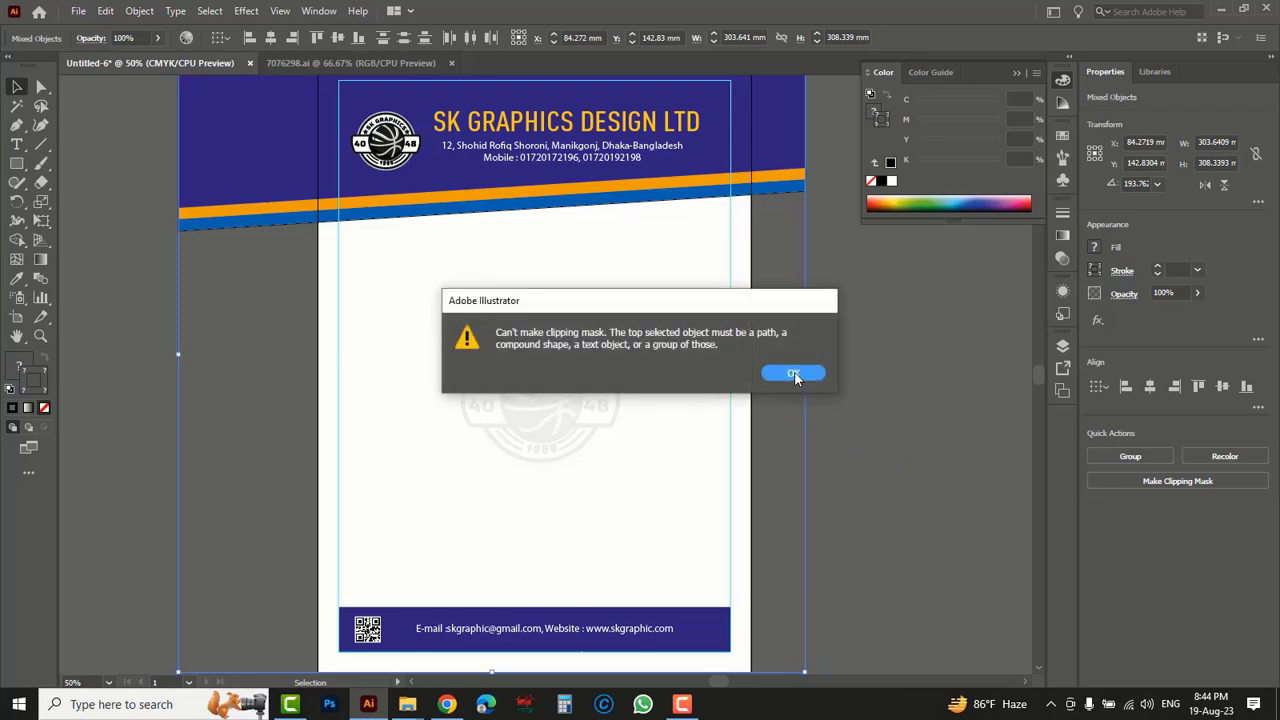
click(793, 374)
click(762, 311)
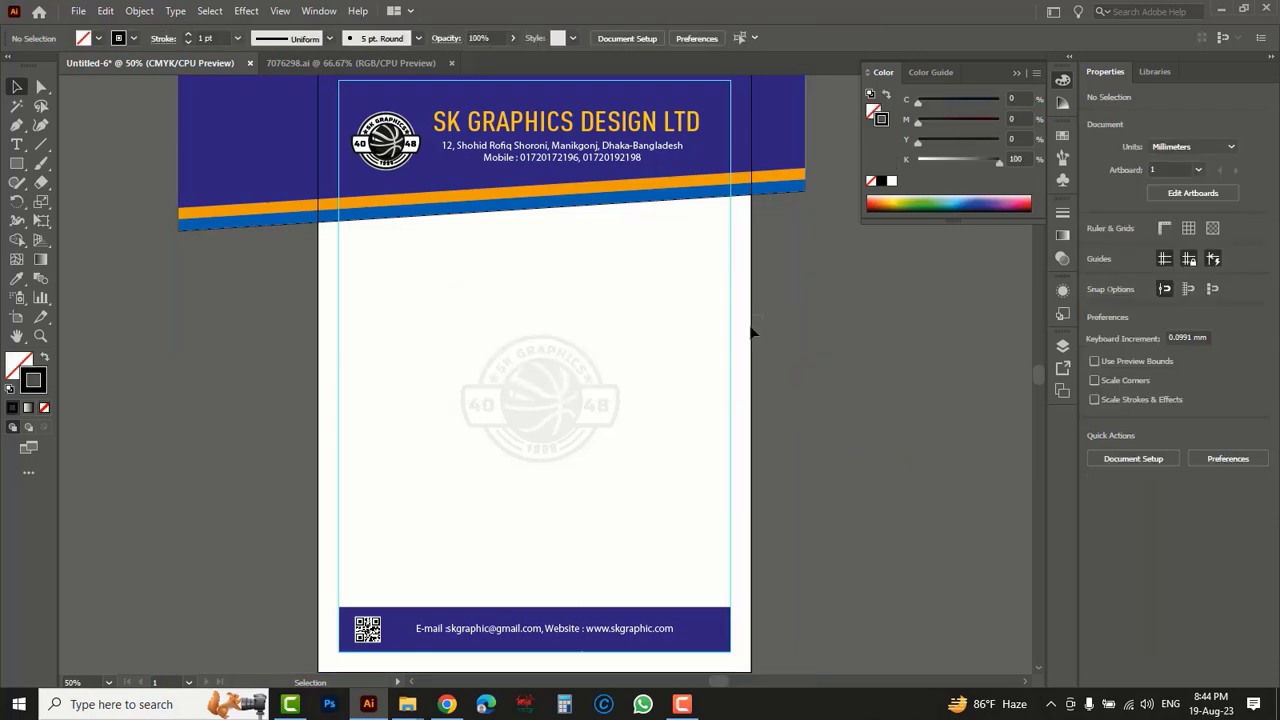
- Bring the page-sized rectangle to the front of the stacking order
drag(754, 335, 758, 322)
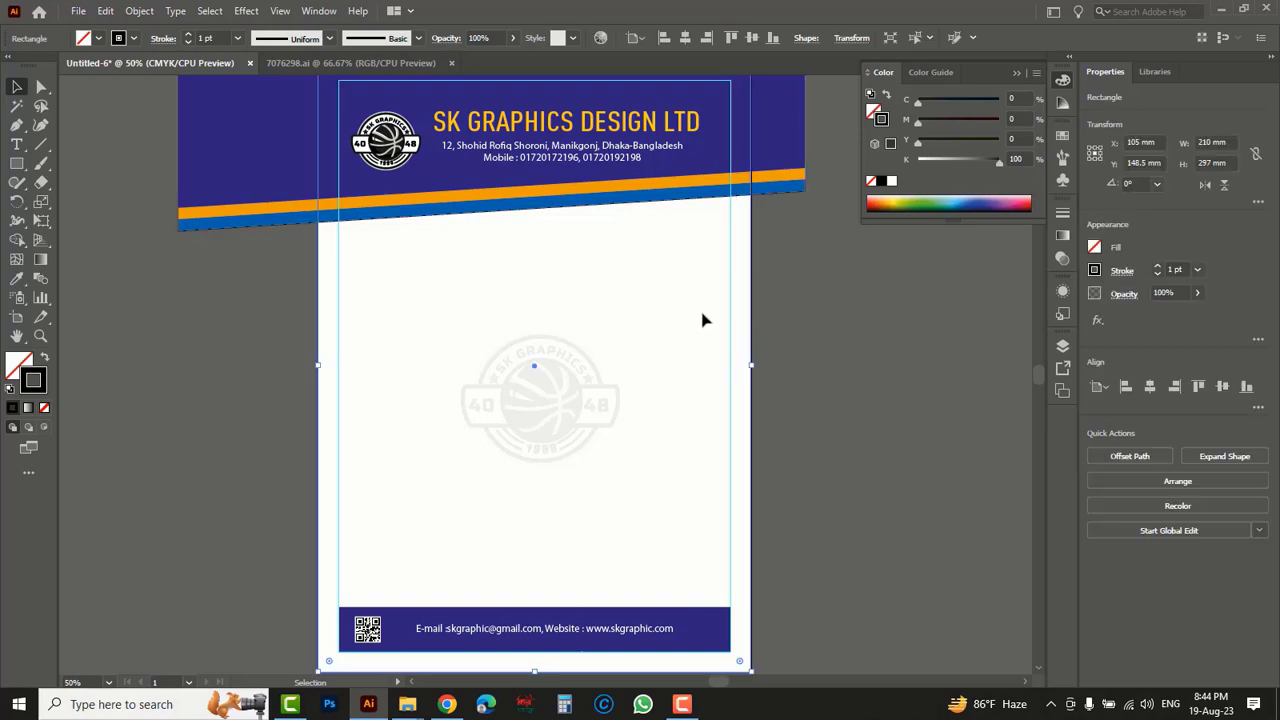
right_click(842, 304)
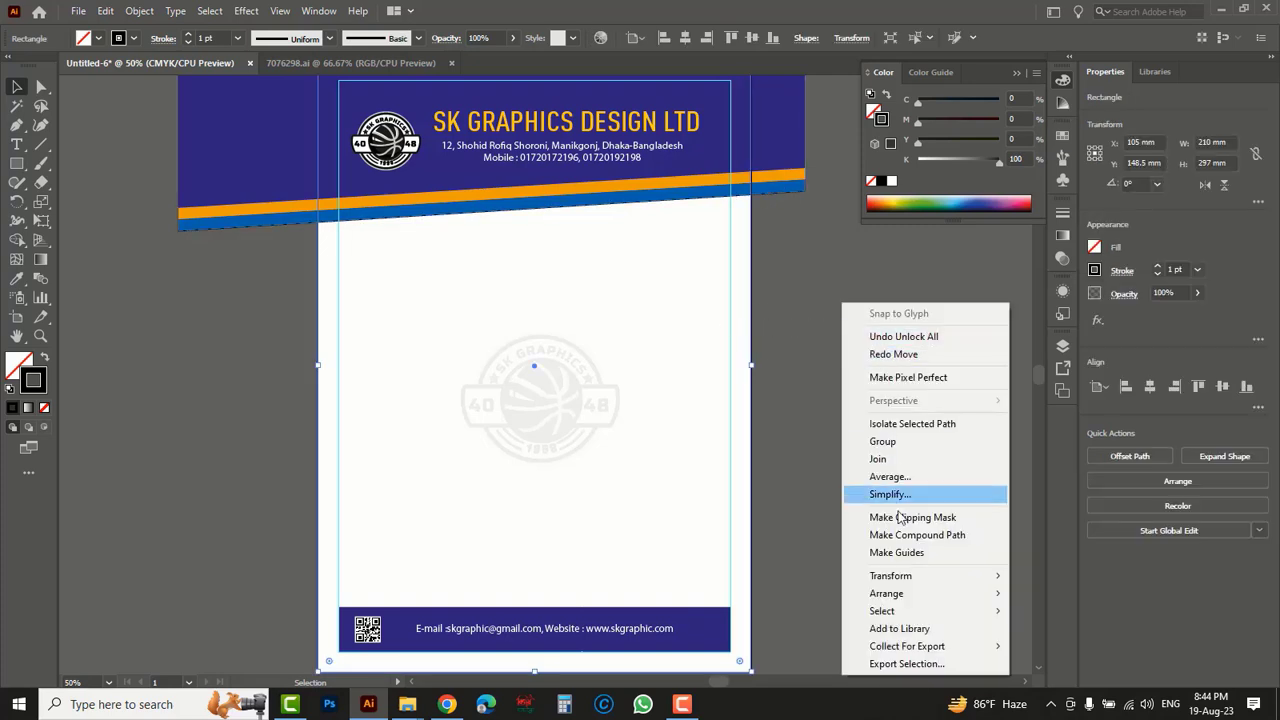
mouse_move(886, 594)
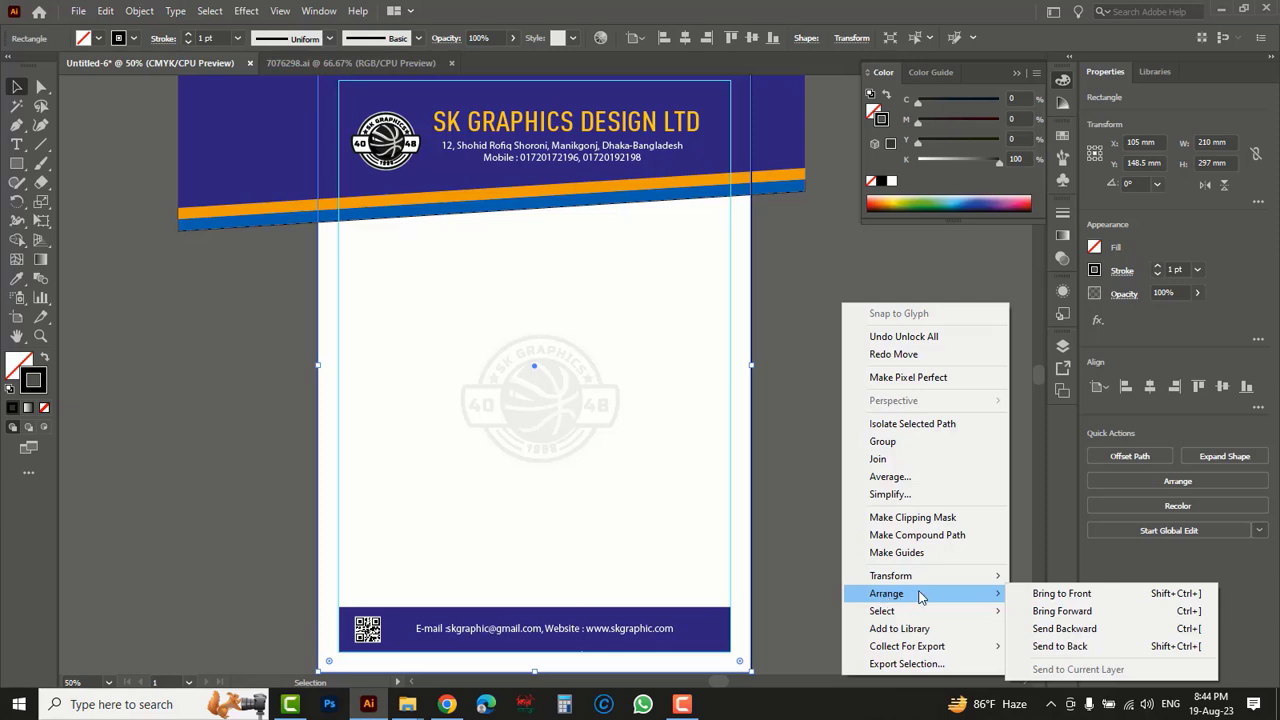
click(1055, 596)
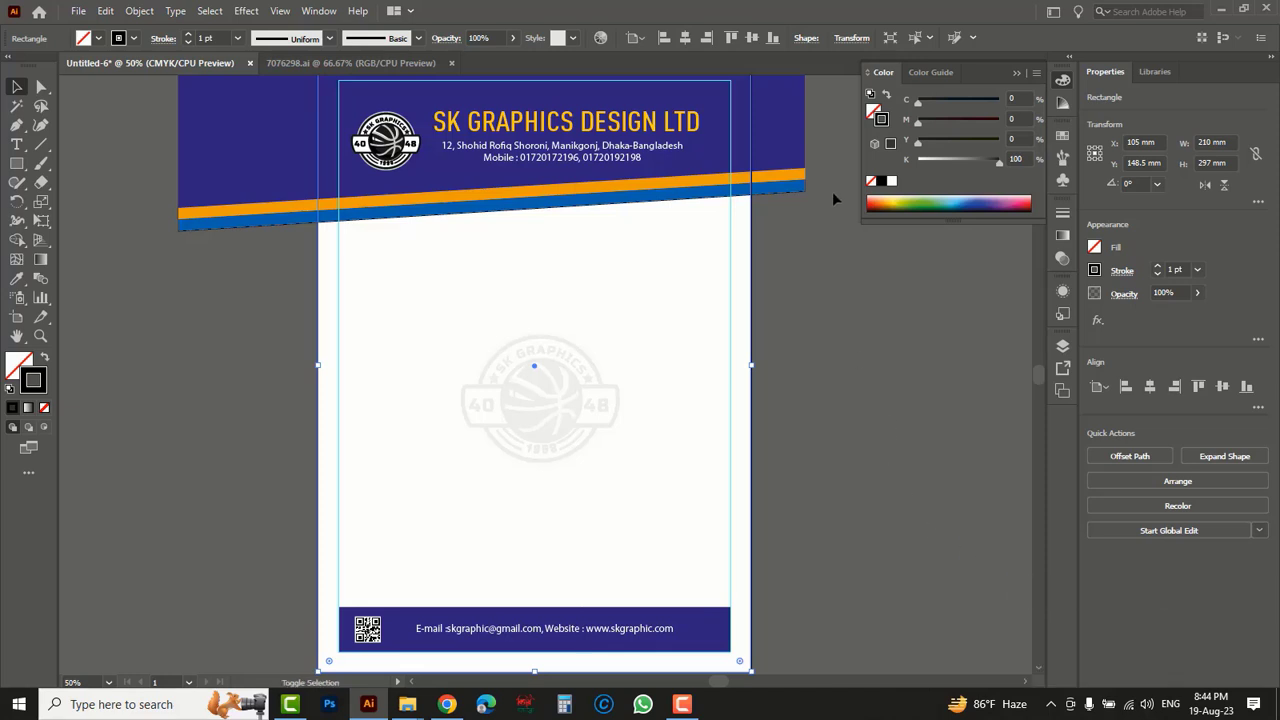
- Clip the grouped letterhead artwork to the page-sized rectangle with a clipping mask
shift+click(787, 136)
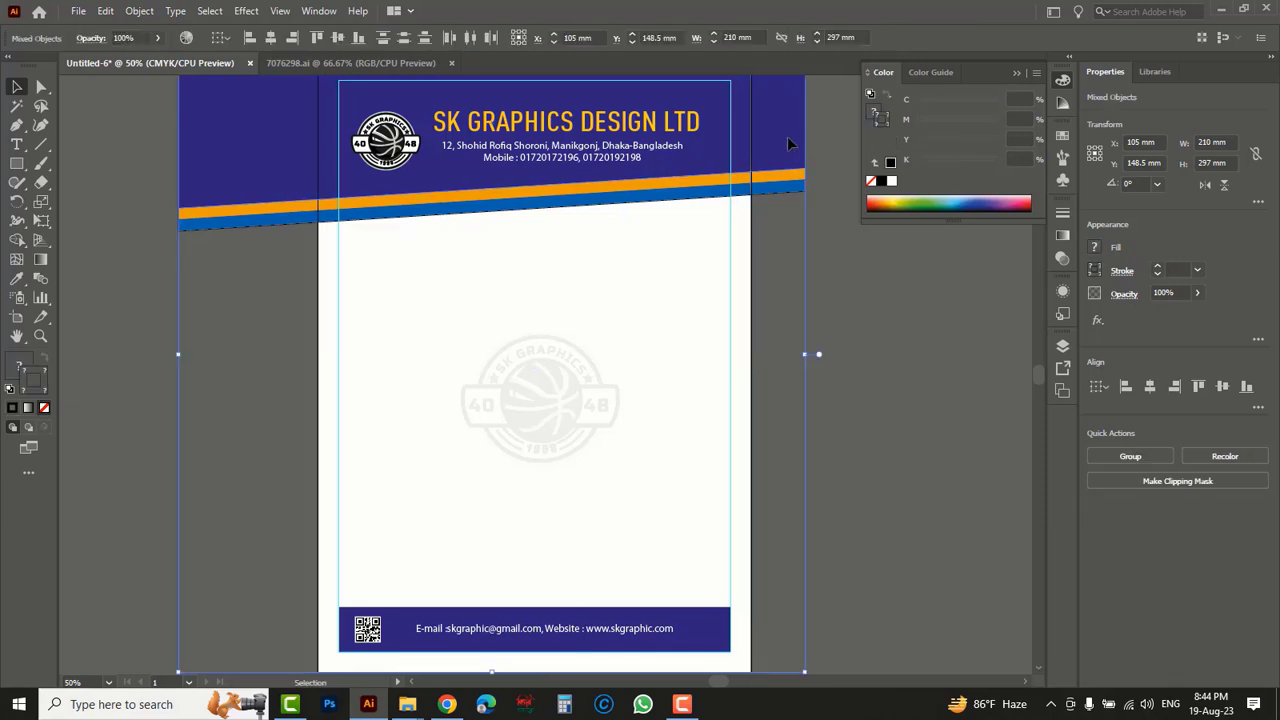
right_click(848, 308)
click(886, 450)
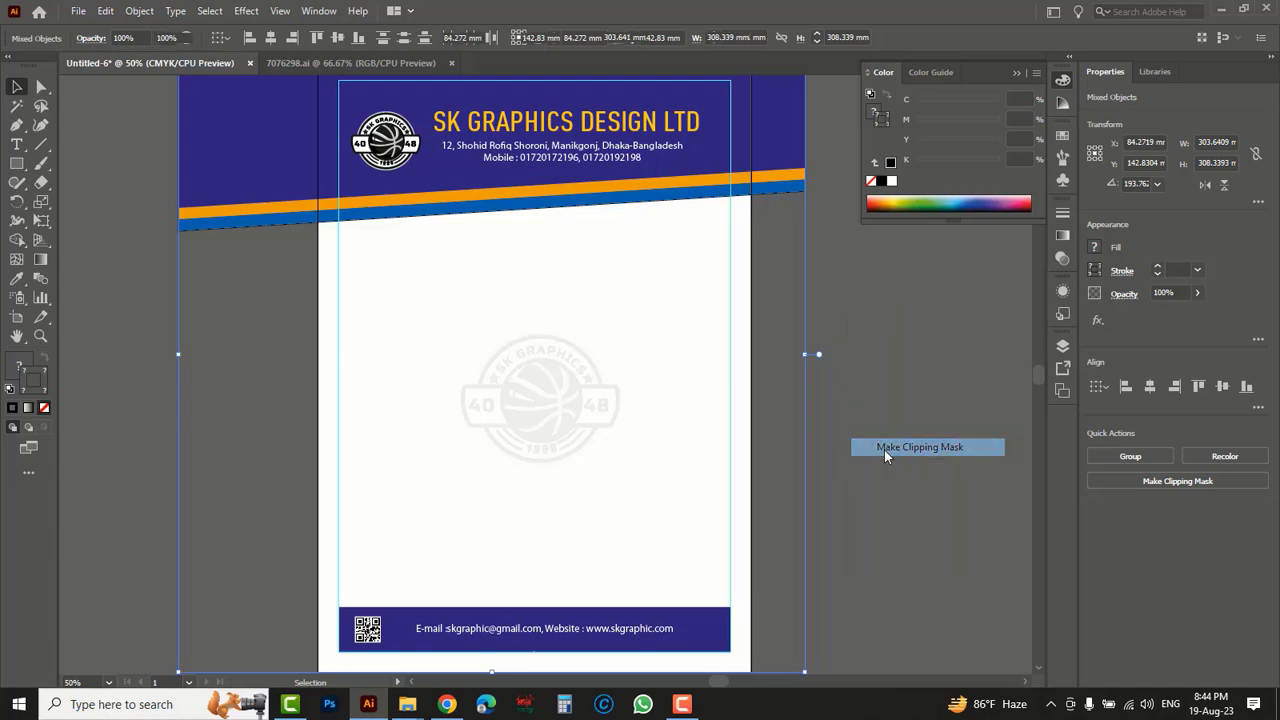
click(857, 396)
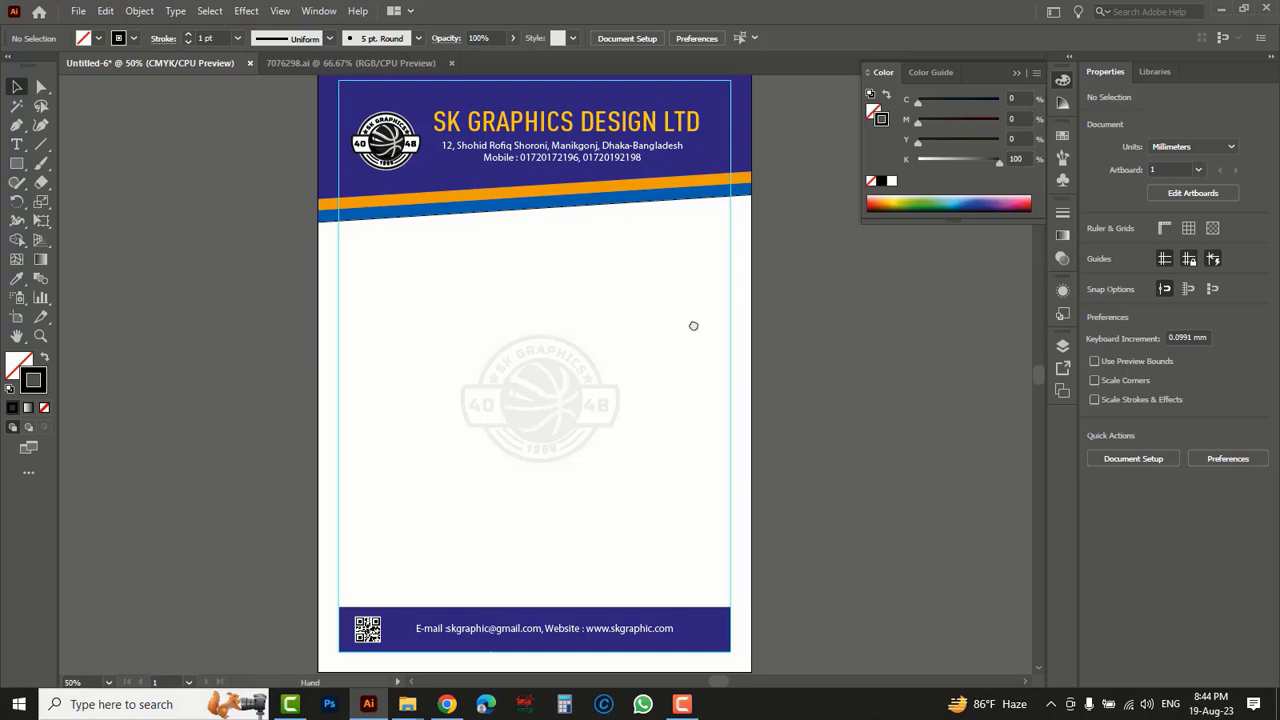
- Hide the margin guides on the letterhead
drag(691, 326, 720, 380)
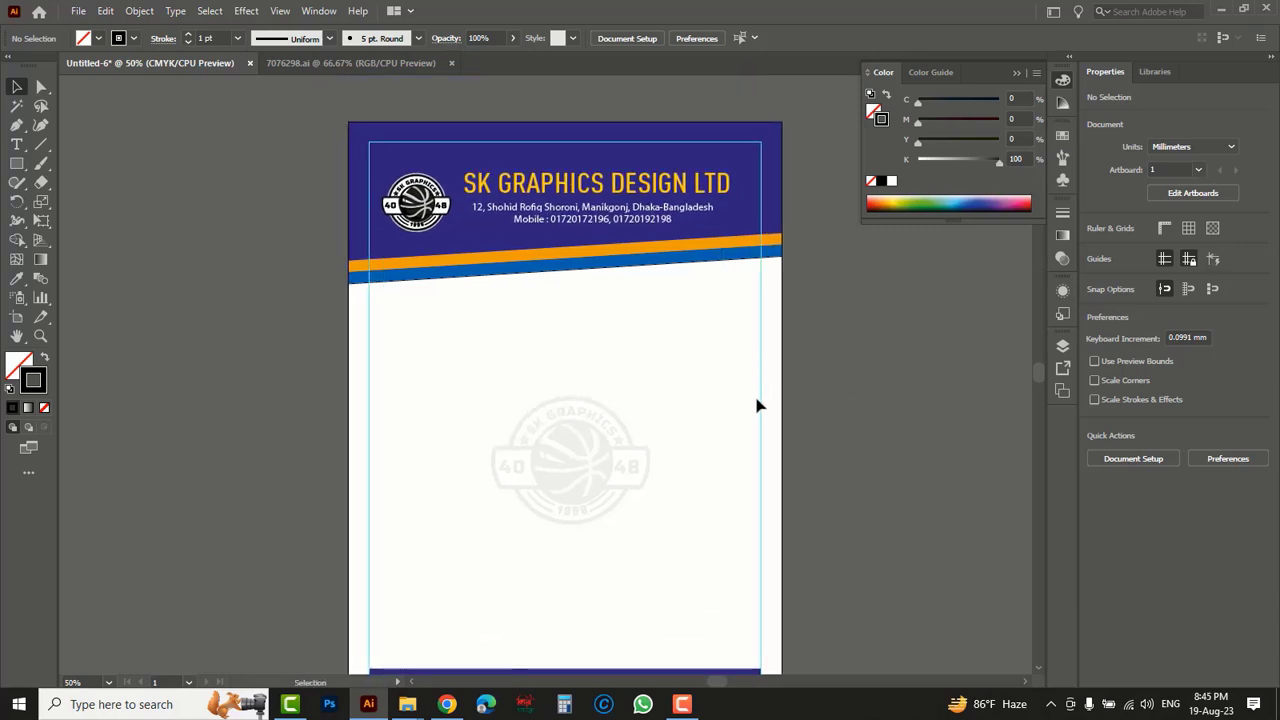
click(280, 12)
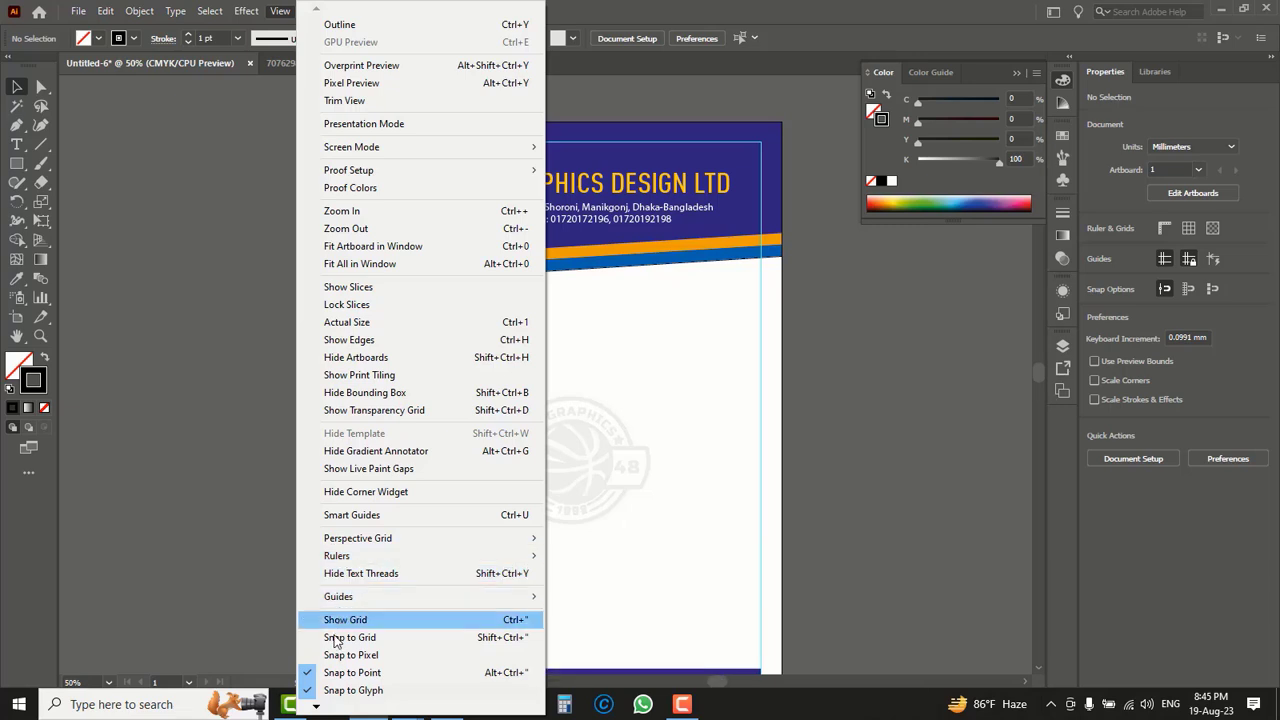
mouse_move(358, 598)
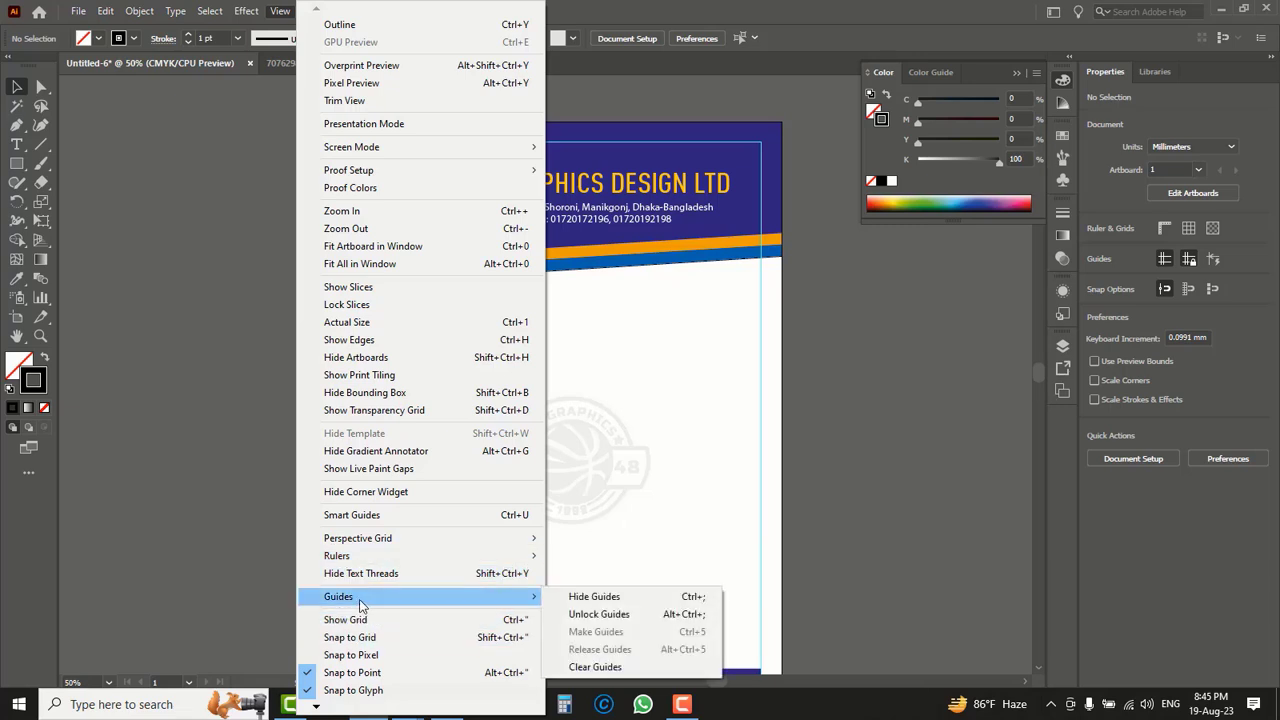
click(598, 597)
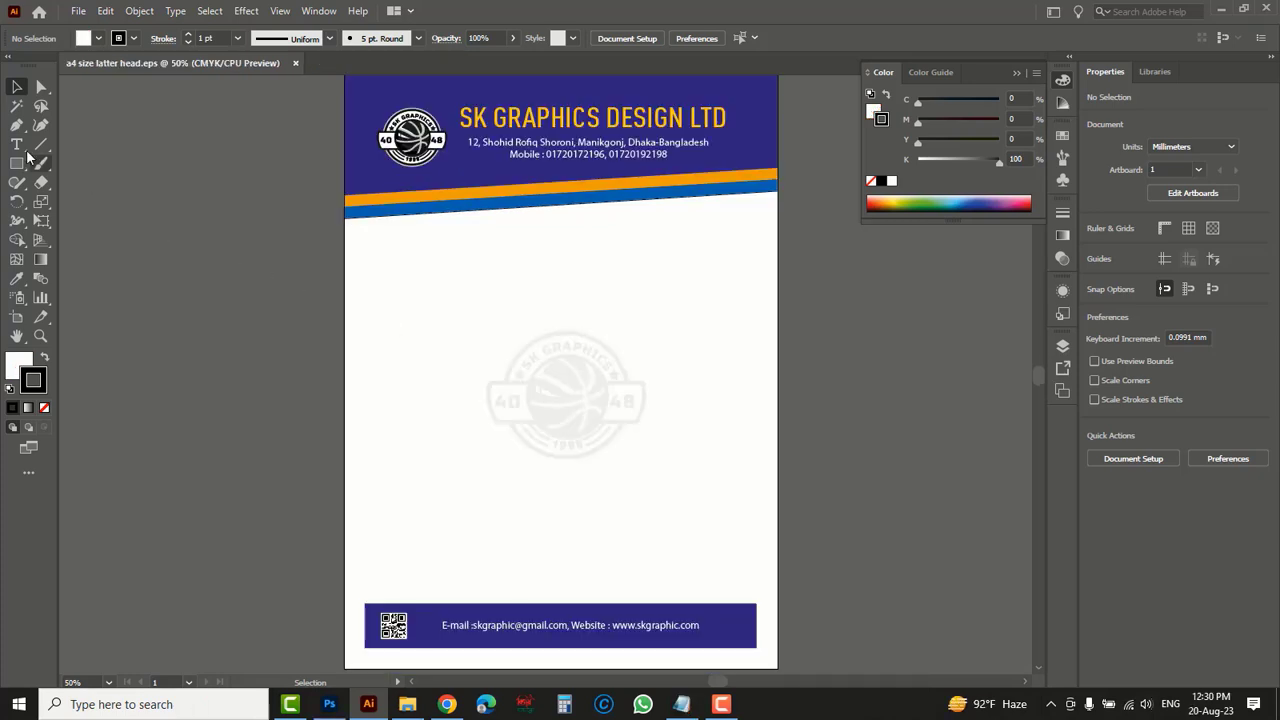
- Add a "Ref" text line followed by a dotted fill-in line below the slanted header, near the page's left side
click(16, 145)
drag(14, 145, 74, 146)
click(414, 250)
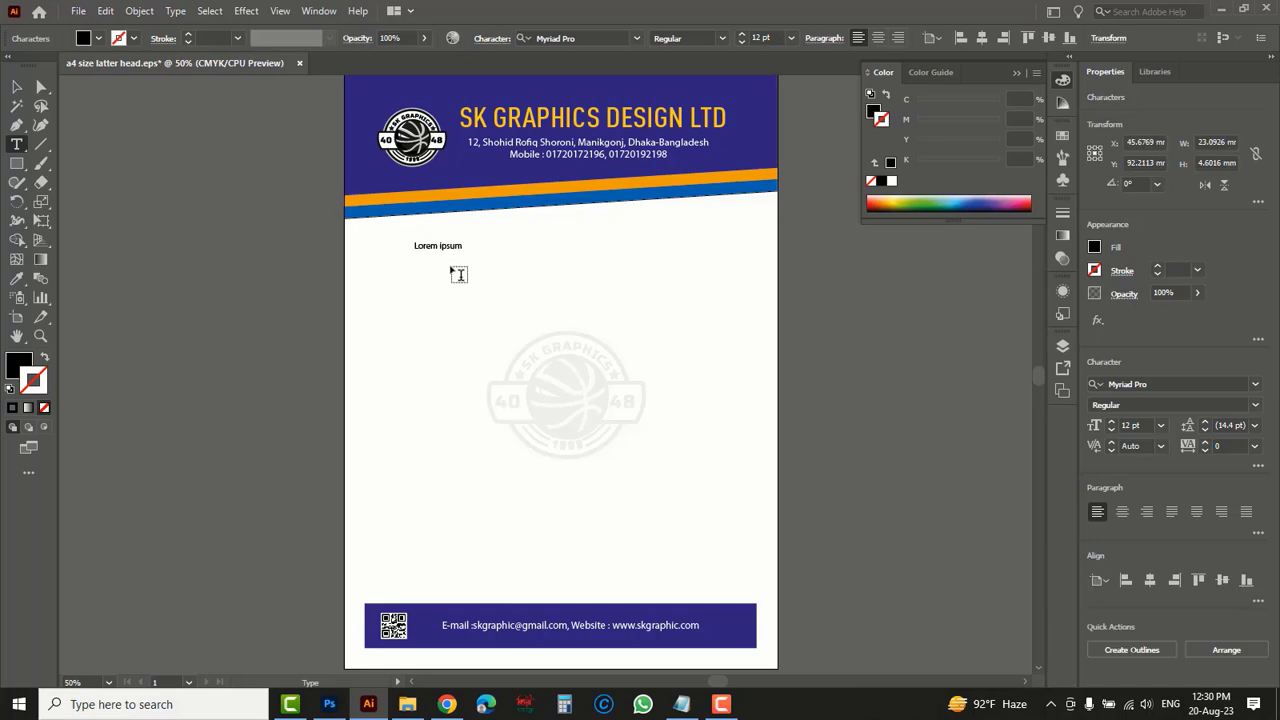
text(Ref..................)
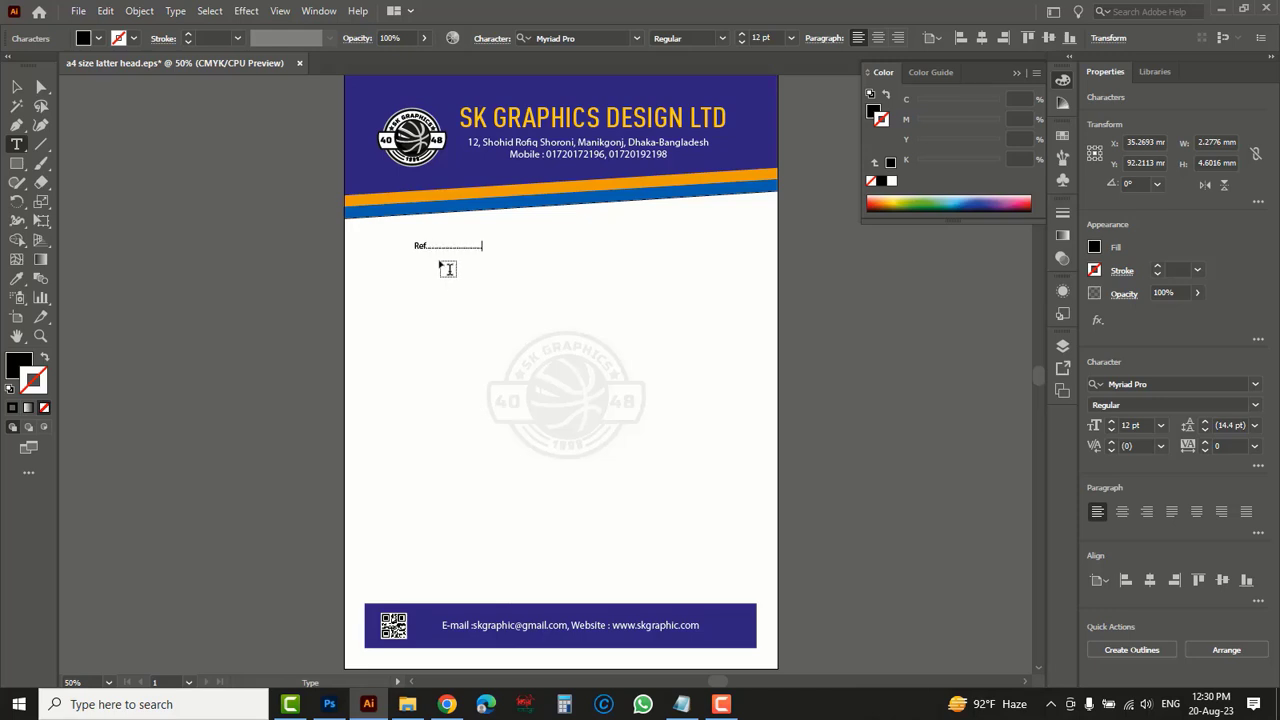
key(Escape)
- Move the dotted "Ref" line about 14 mm to the left, keeping its height on the page
key(z)
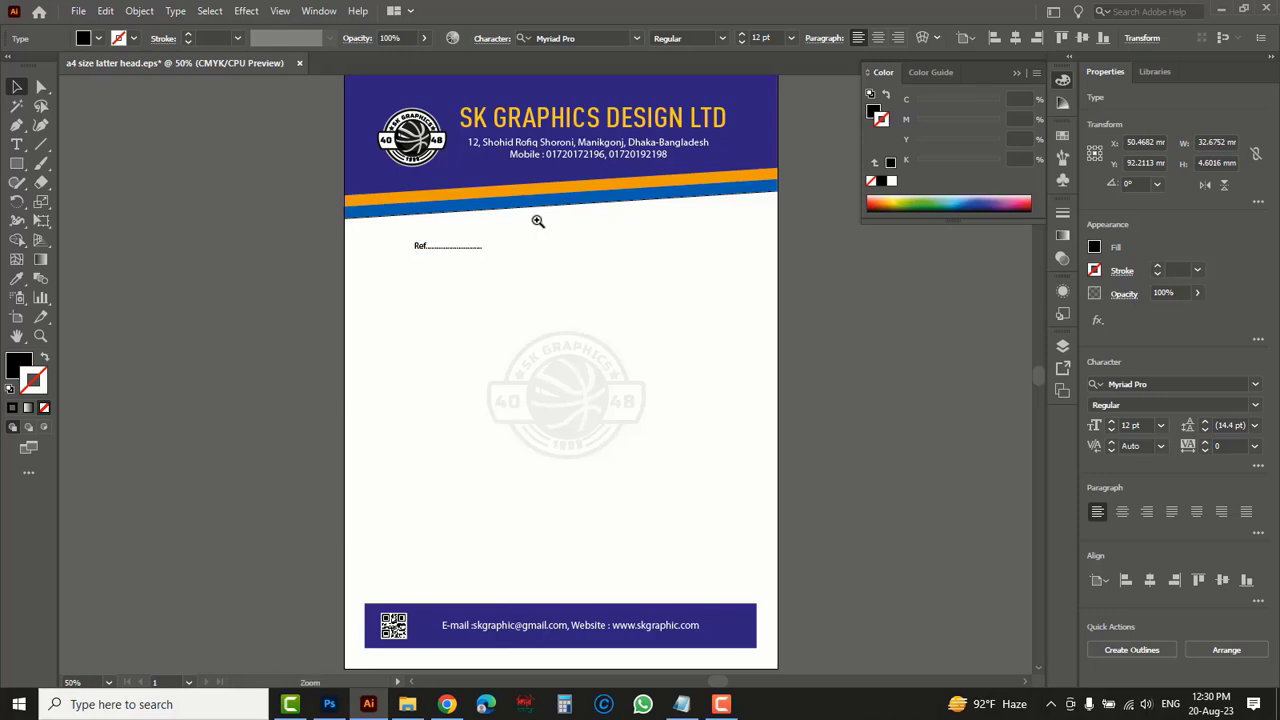
click(537, 217)
click(451, 421)
key(v)
click(444, 372)
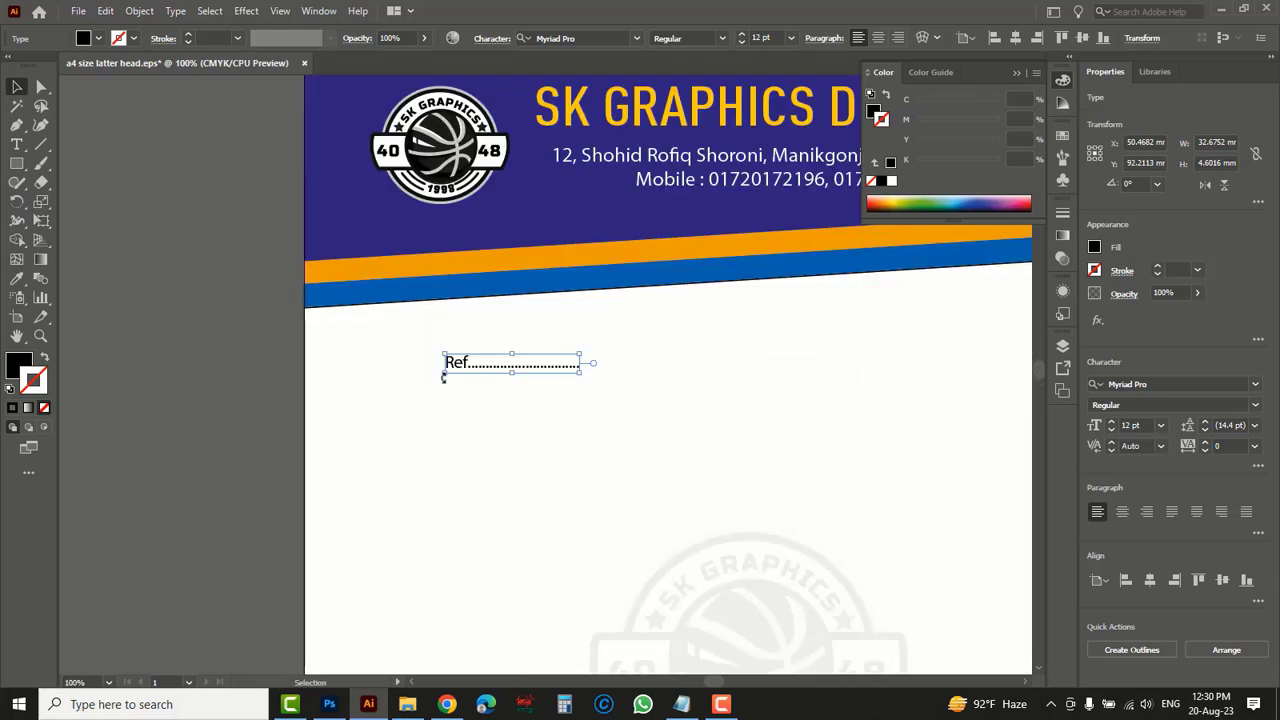
drag(451, 370, 394, 374)
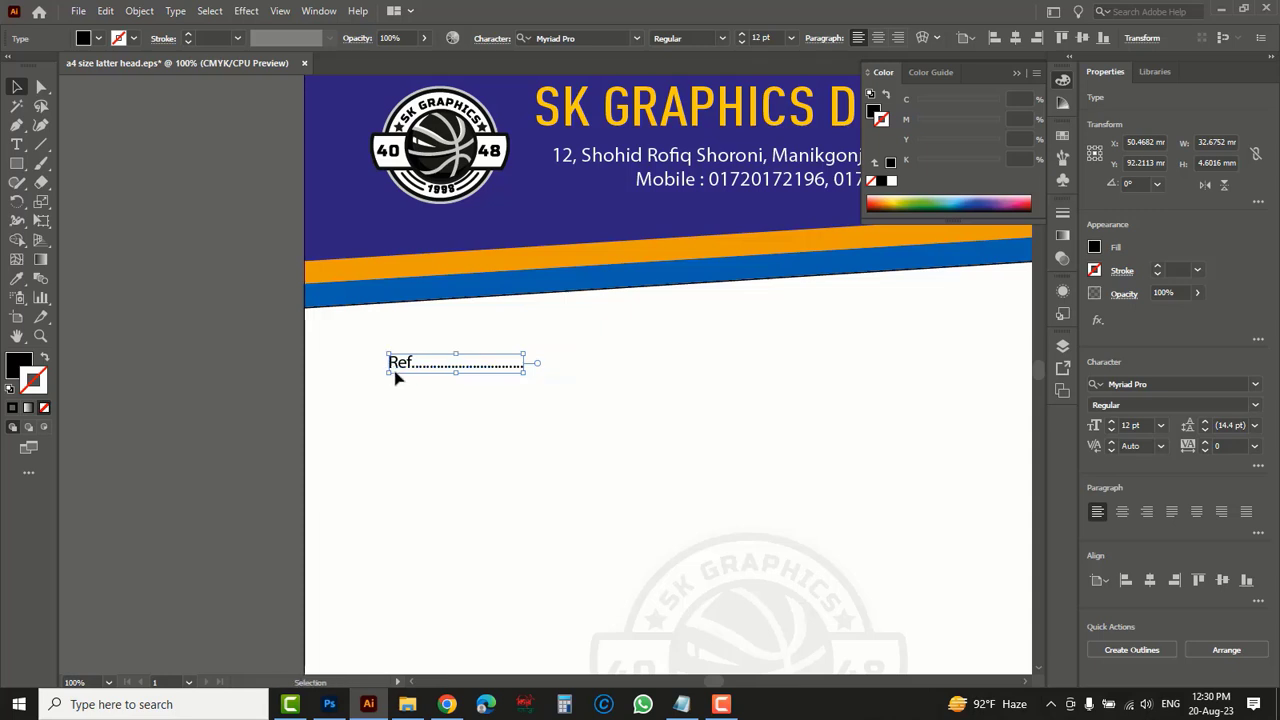
- Duplicate the dotted "Ref" line horizontally to the right side of the page, below the header
key(space)
drag(825, 391, 598, 397)
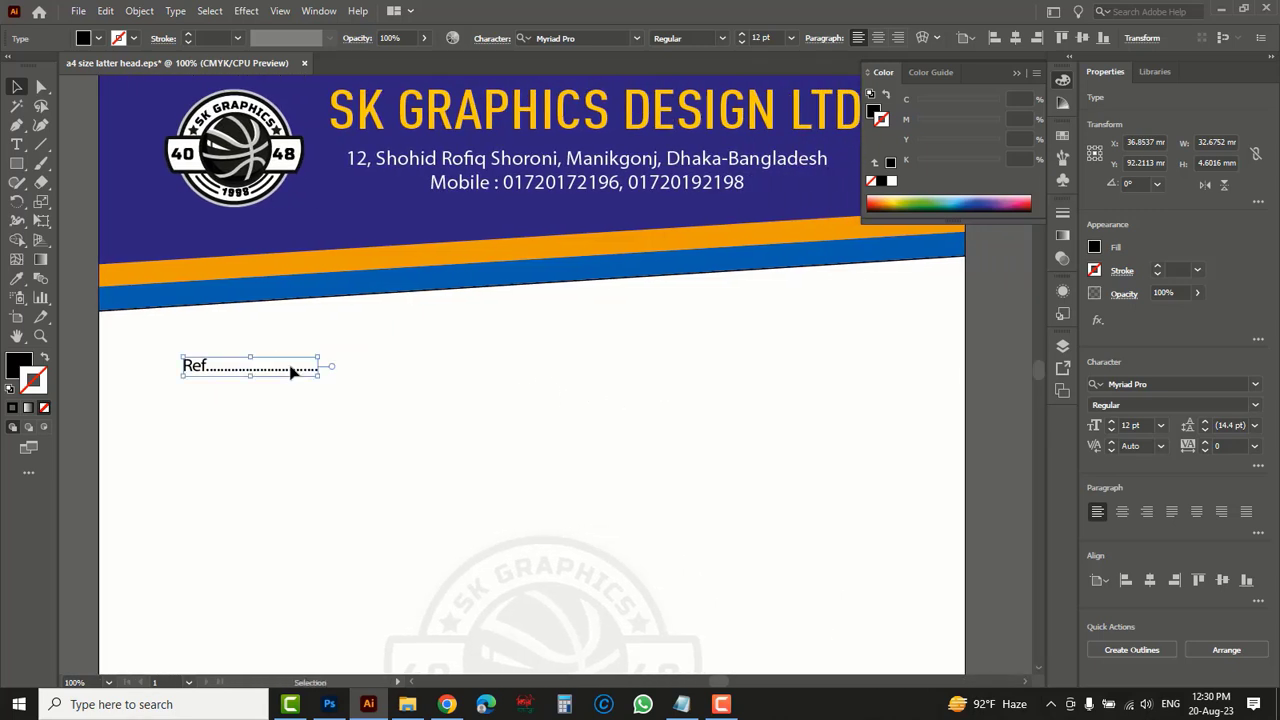
drag(196, 372, 788, 372)
- Change the label of the right-hand copy to "Date : " and the label of the left-hand line to "Ref : "
double_click(798, 368)
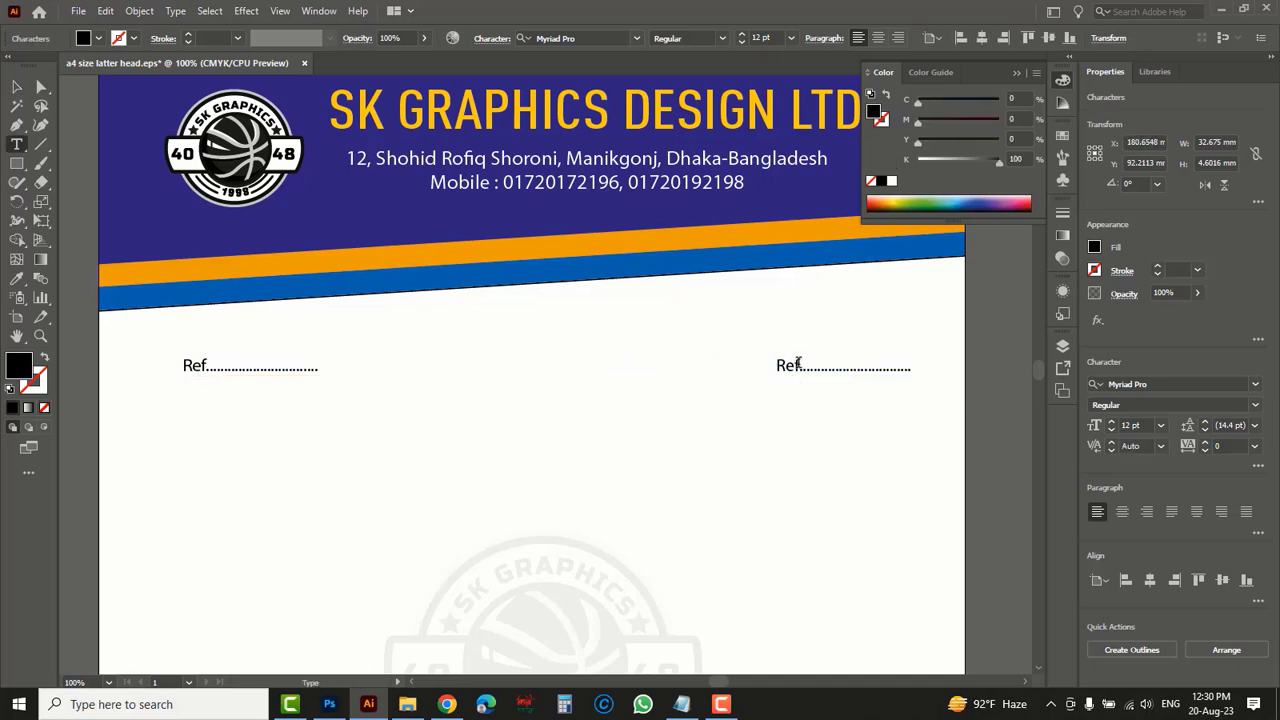
key(BackSpace)
key(BackSpace)
key(BackSpace)
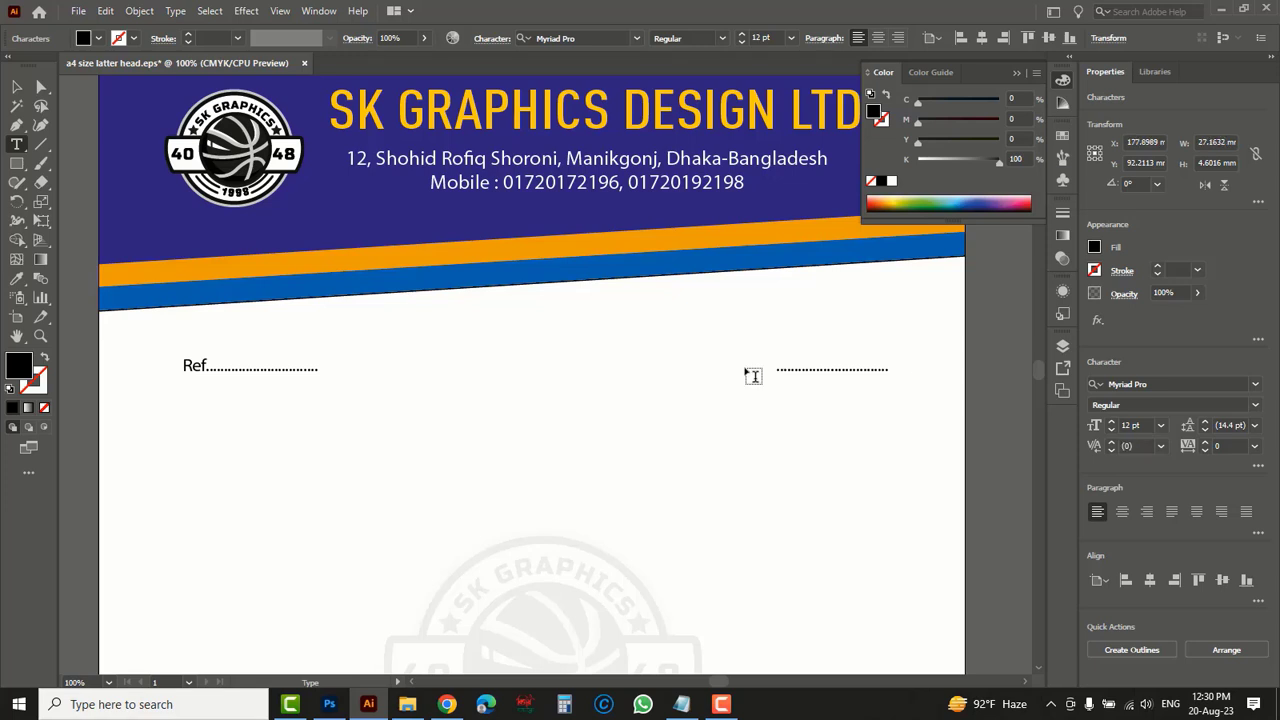
text(Date :)
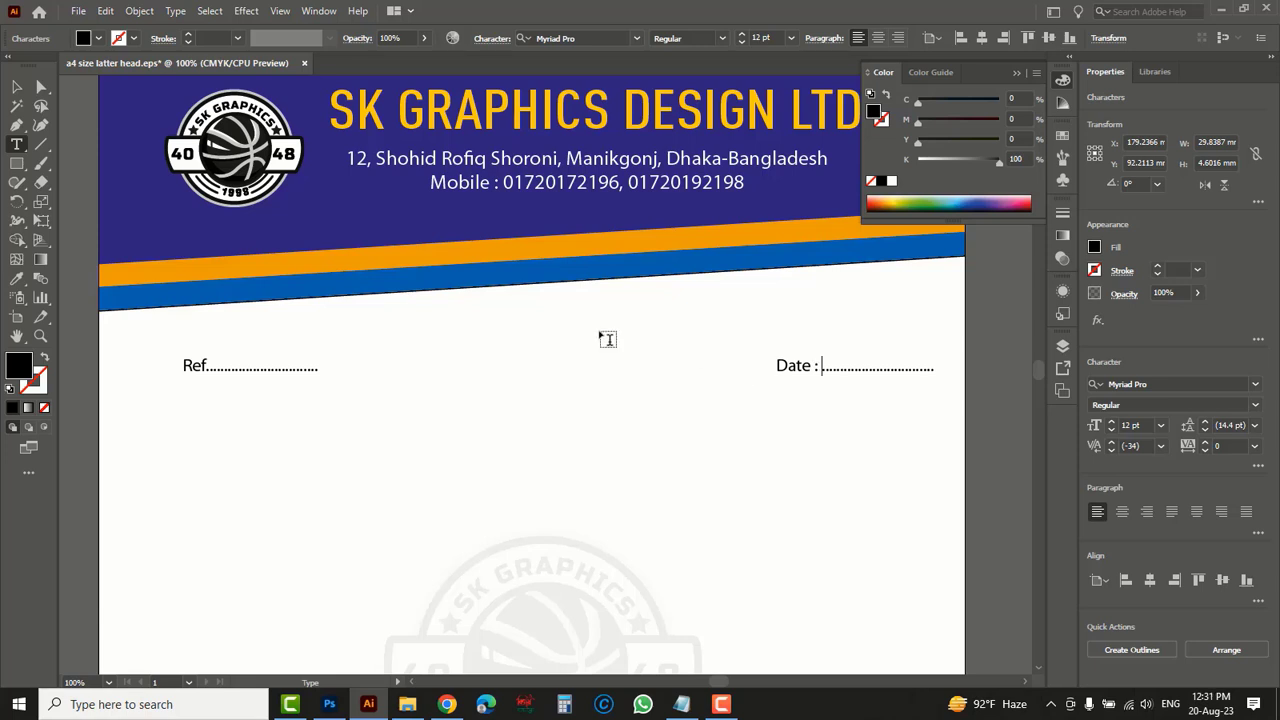
click(205, 366)
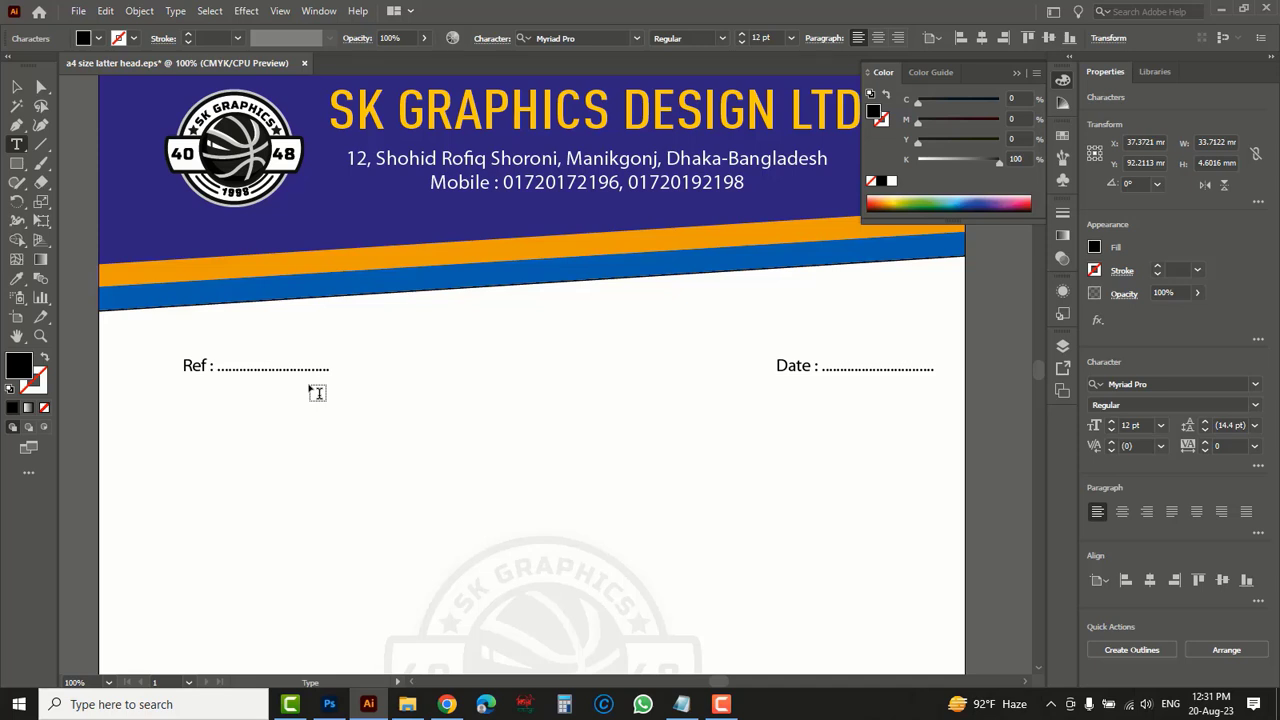
key(Escape)
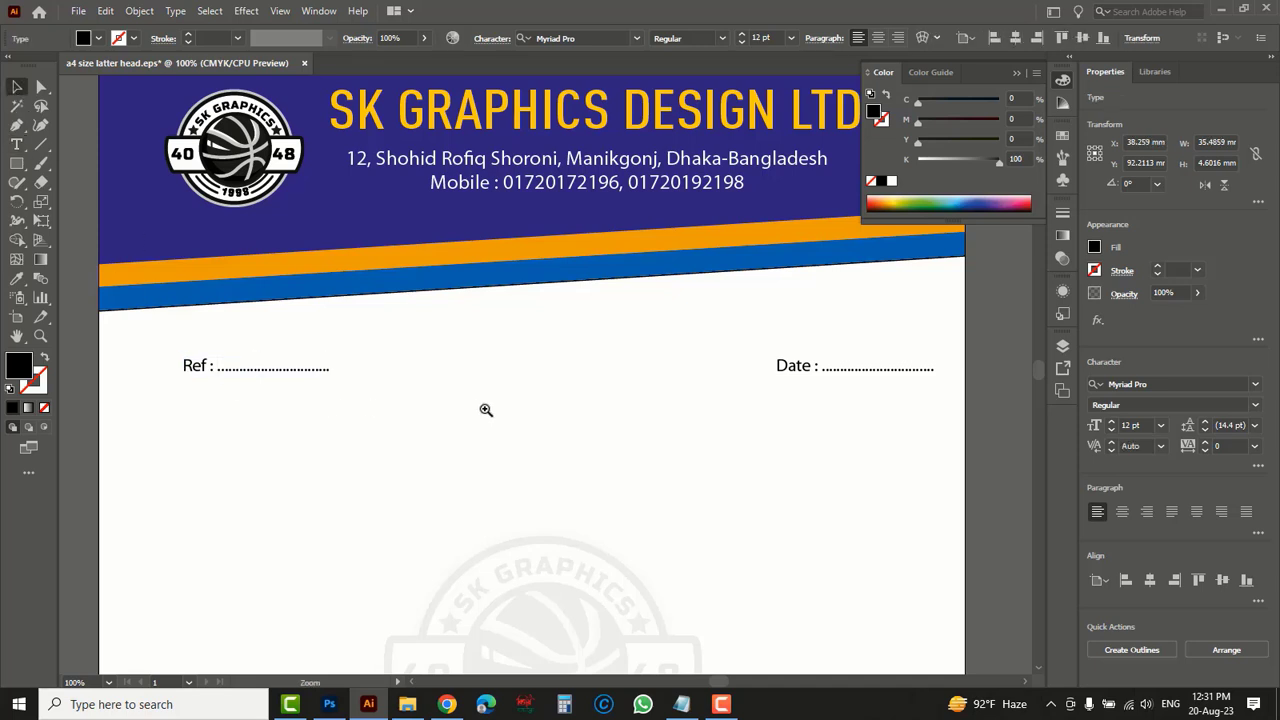
- Examine the complete letterhead, checking the header, Ref and Date lines, watermark and footer bar
key(ctrl+minus)
key(ctrl+minus)
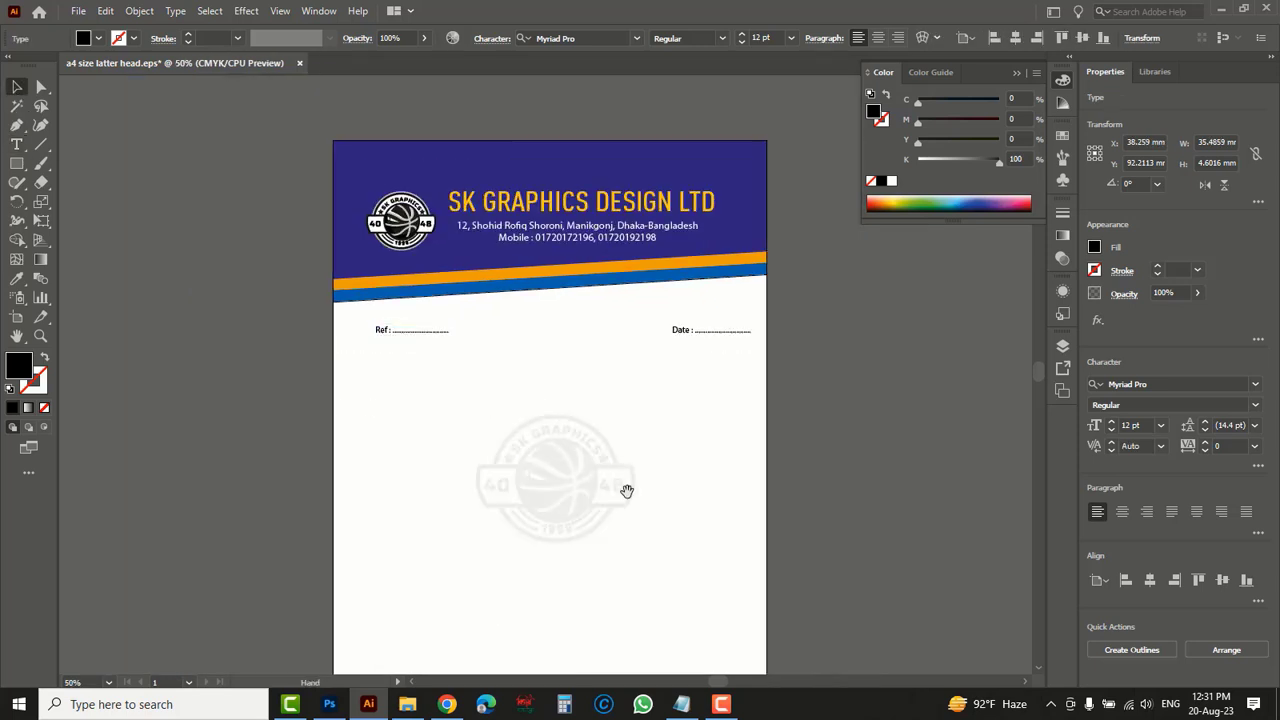
drag(626, 491, 610, 420)
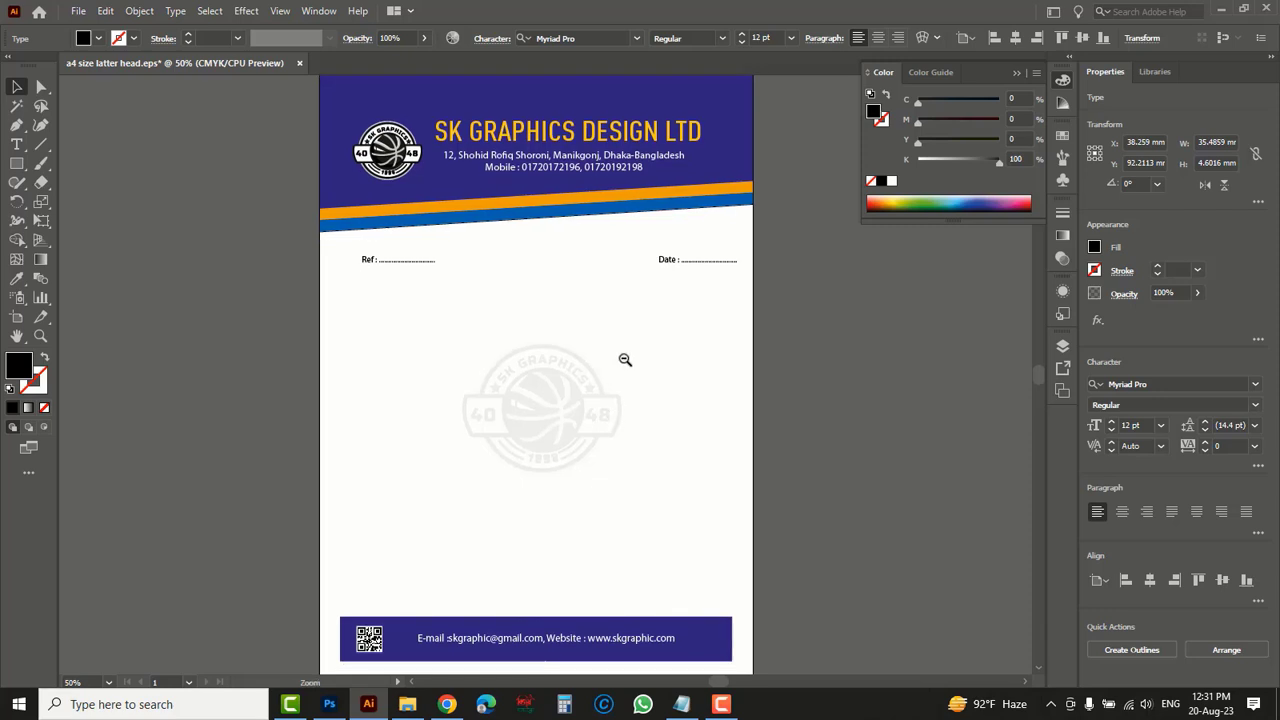
key(ctrl+minus)
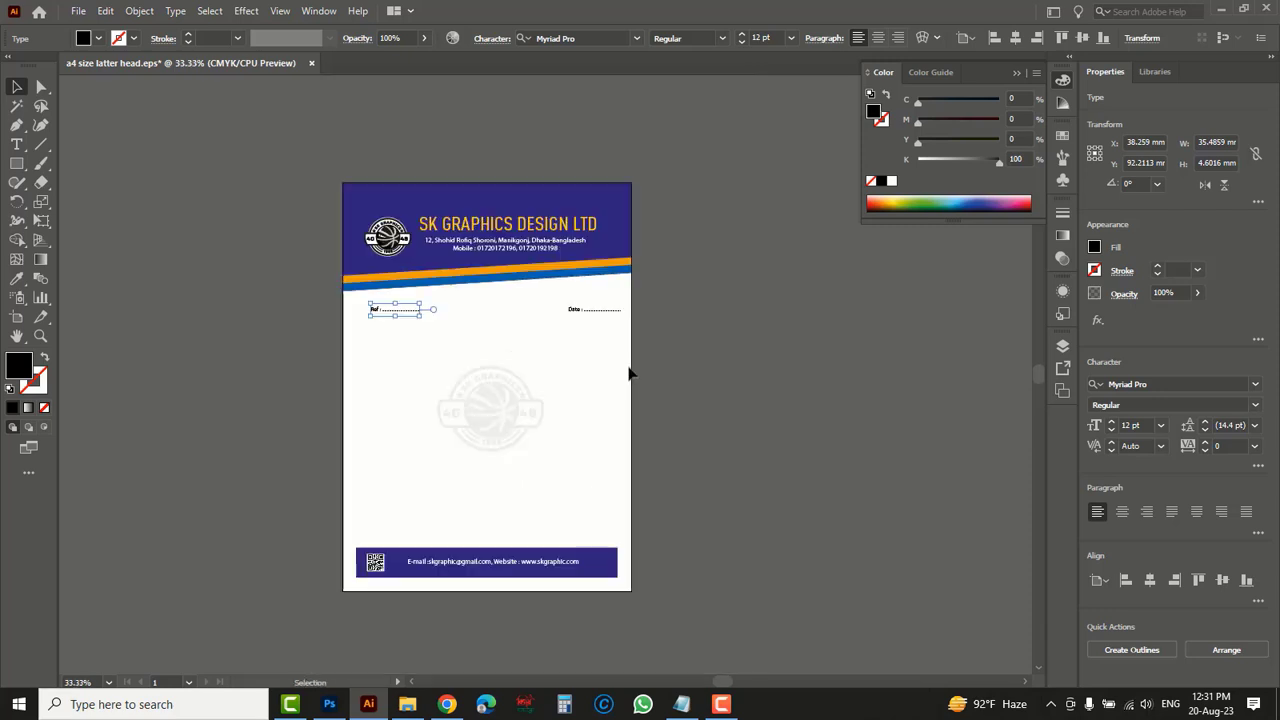
click(451, 337)
drag(589, 397, 573, 343)
click(574, 341)
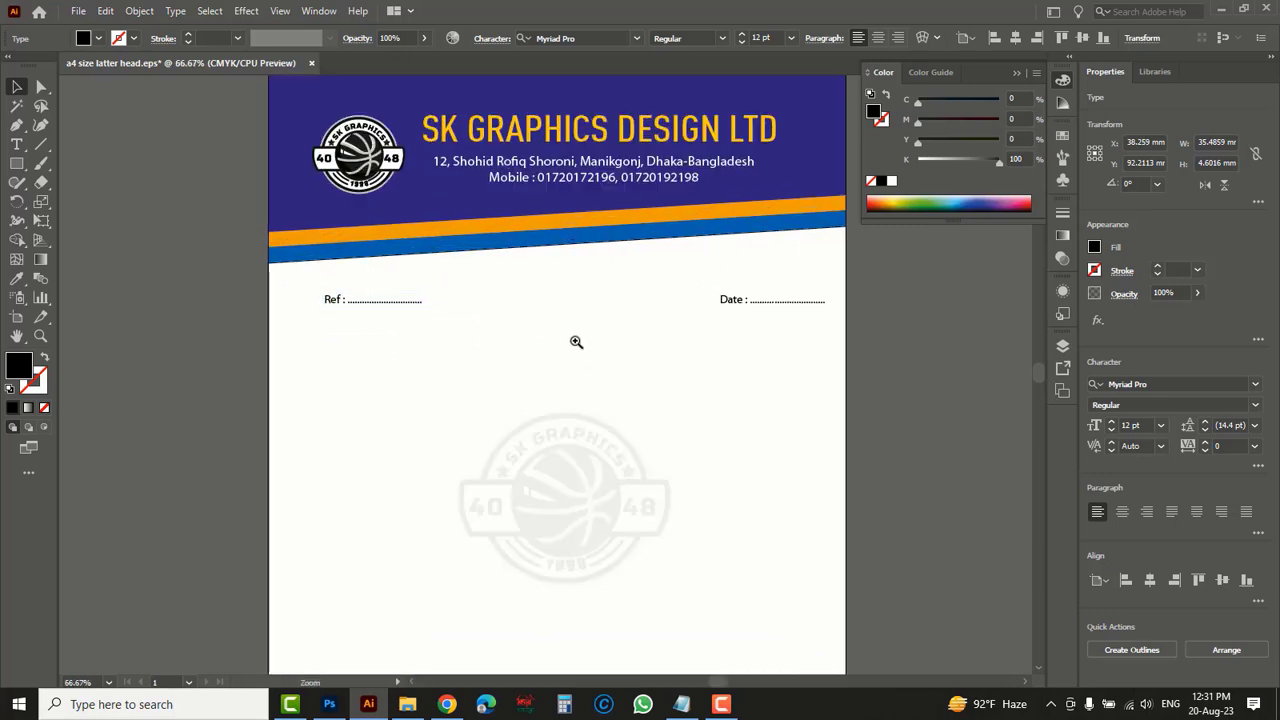
click(440, 346)
ctrl+alt+click(434, 327)
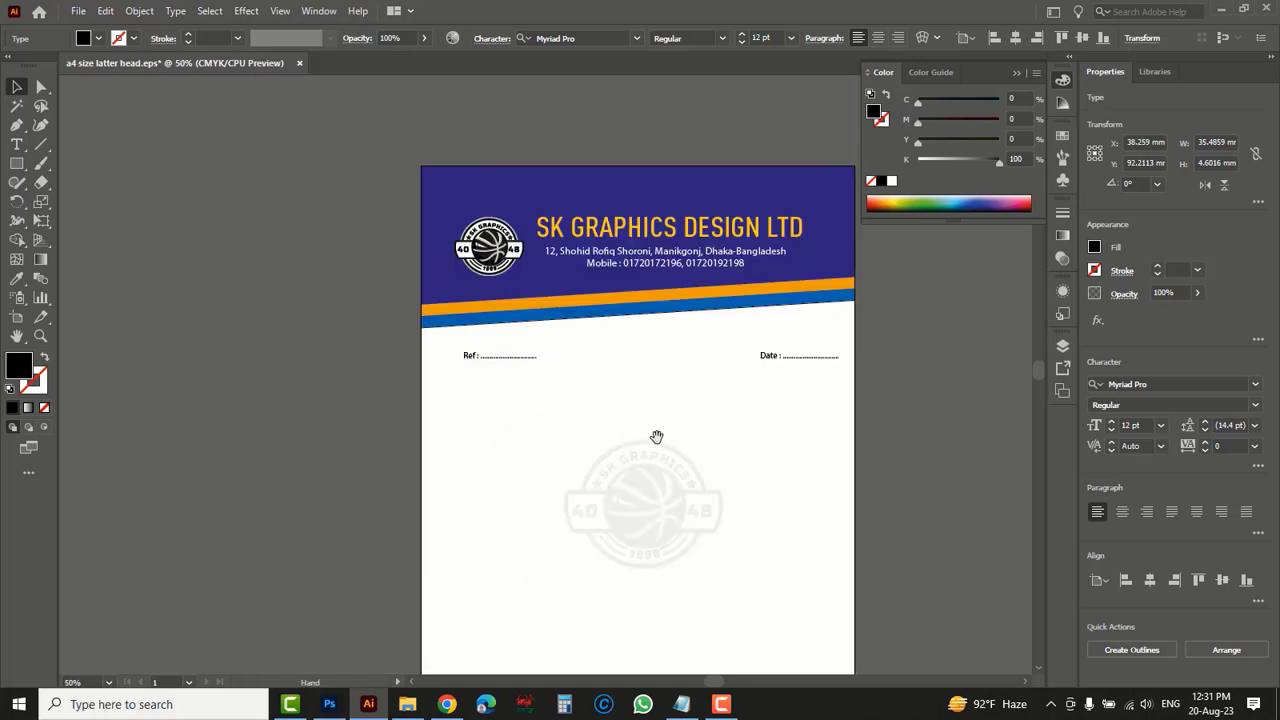
drag(657, 437, 599, 355)
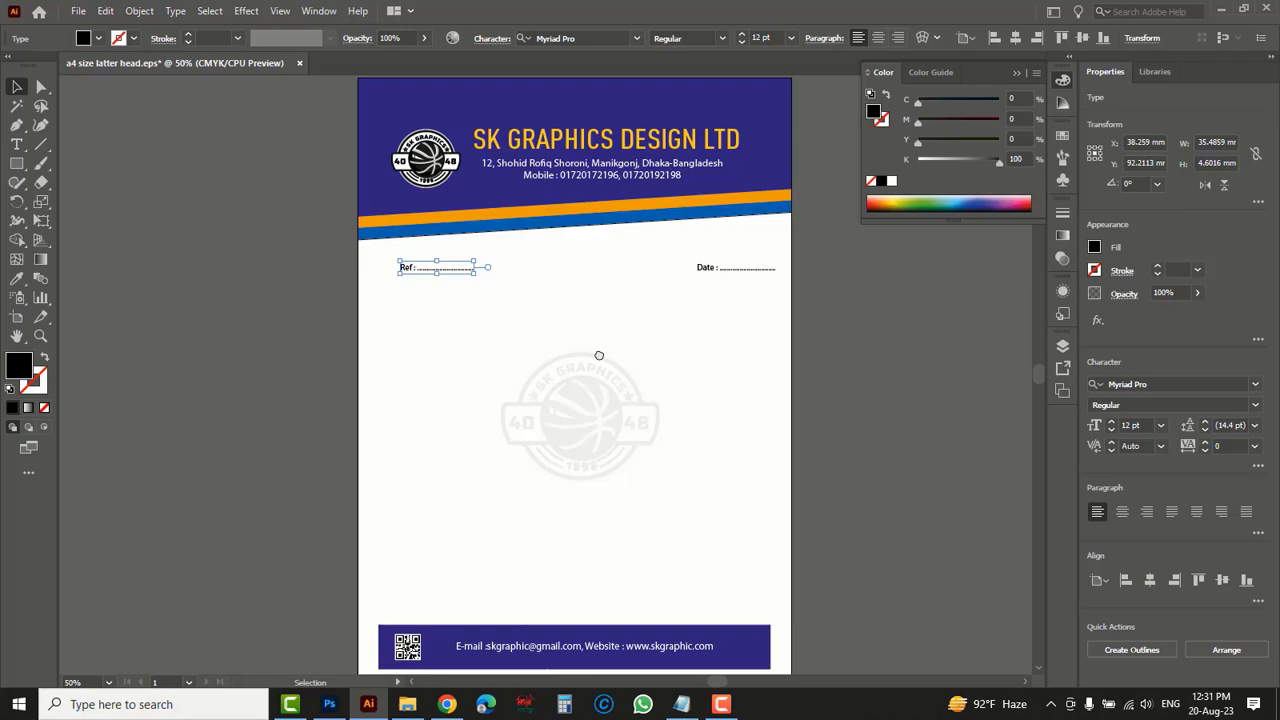
click(814, 387)
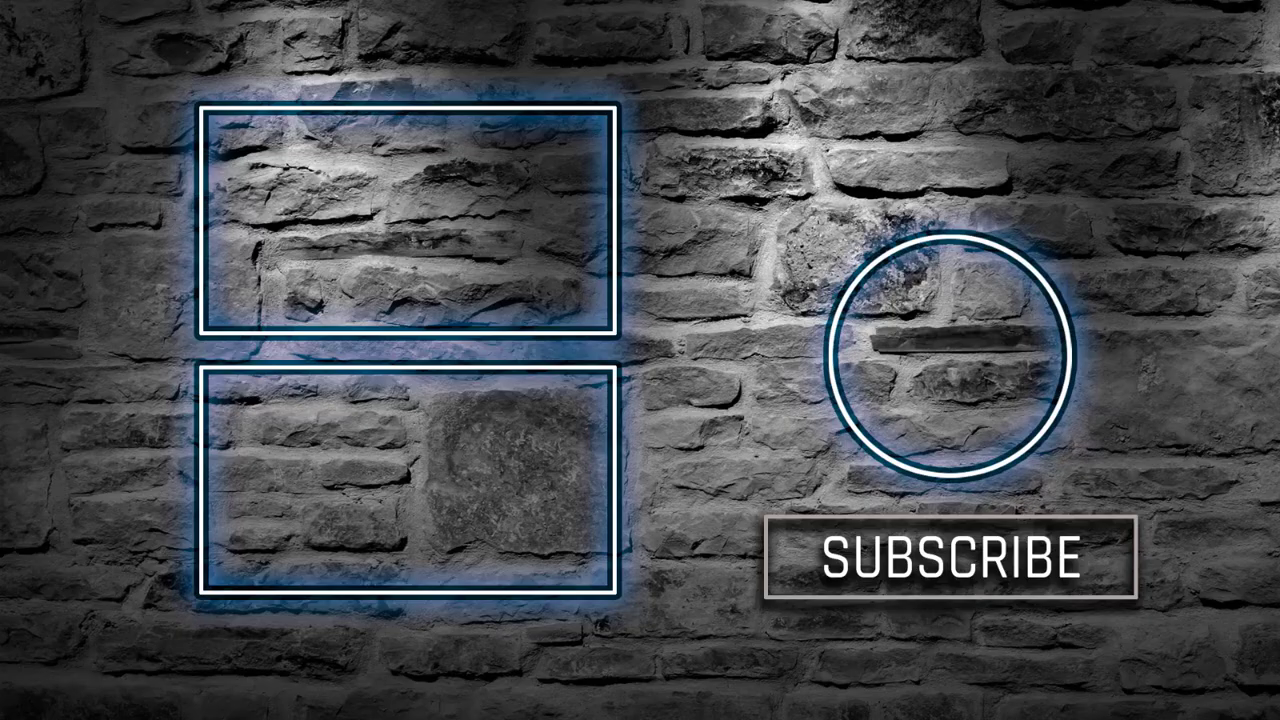